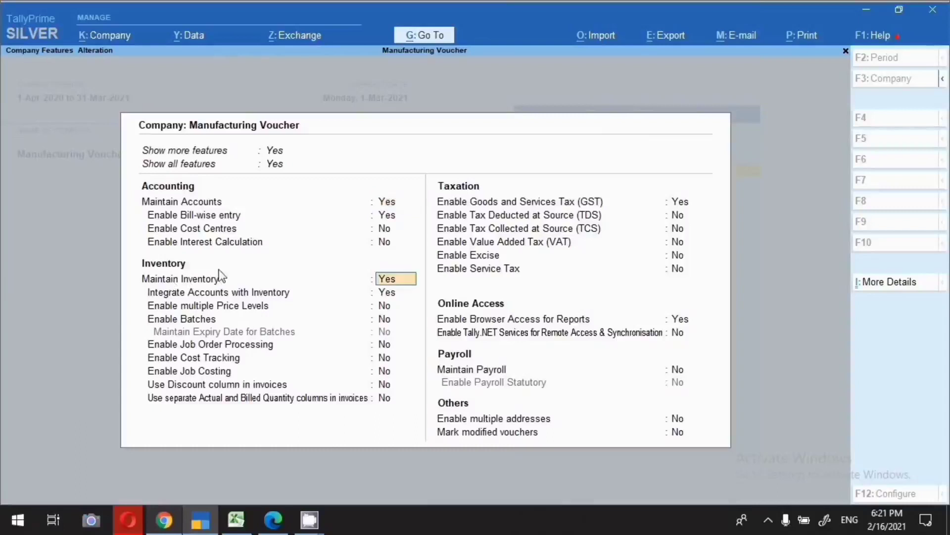
Keep Integrate Accounts with Inventory set to Yes and save the company features
{"action": "left_click", "coordinate": [399, 295]}
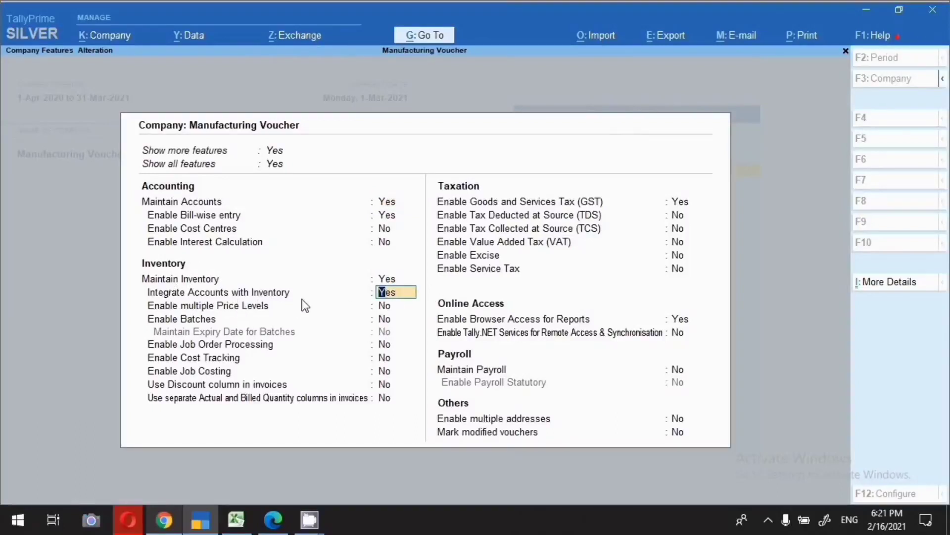
{"action": "key", "text": "alt"}
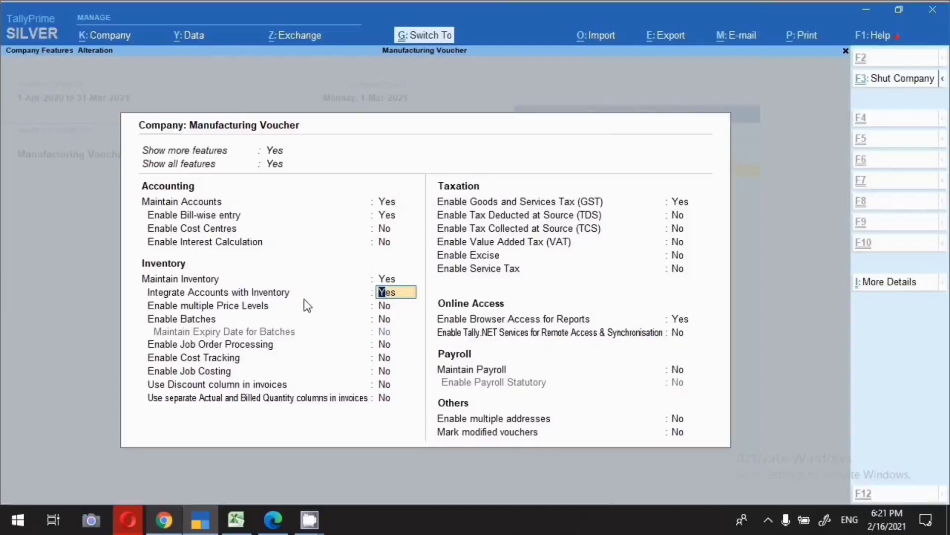
{"action": "key", "text": "ctrl+a"}
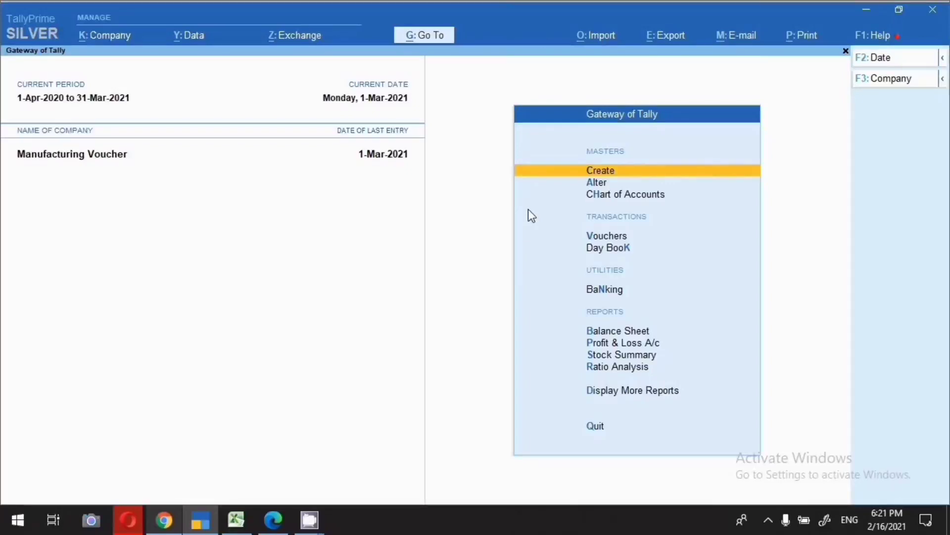
Open the list of voucher types for alteration from the accounting masters
{"action": "key", "text": "Down"}
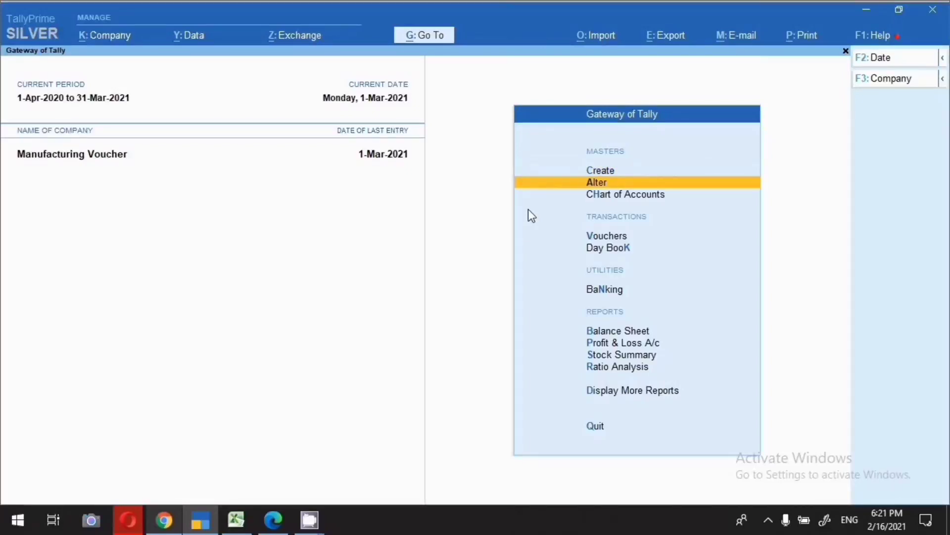
{"action": "key", "text": "Return"}
{"action": "key", "text": "Down"}
{"action": "key", "text": "Down"}
{"action": "key", "text": "Down"}
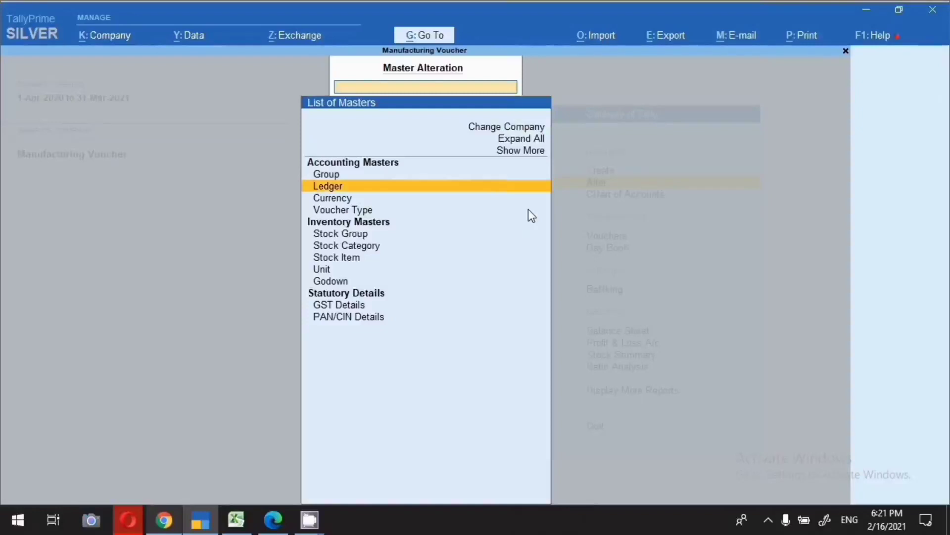
{"action": "key", "text": "Return"}
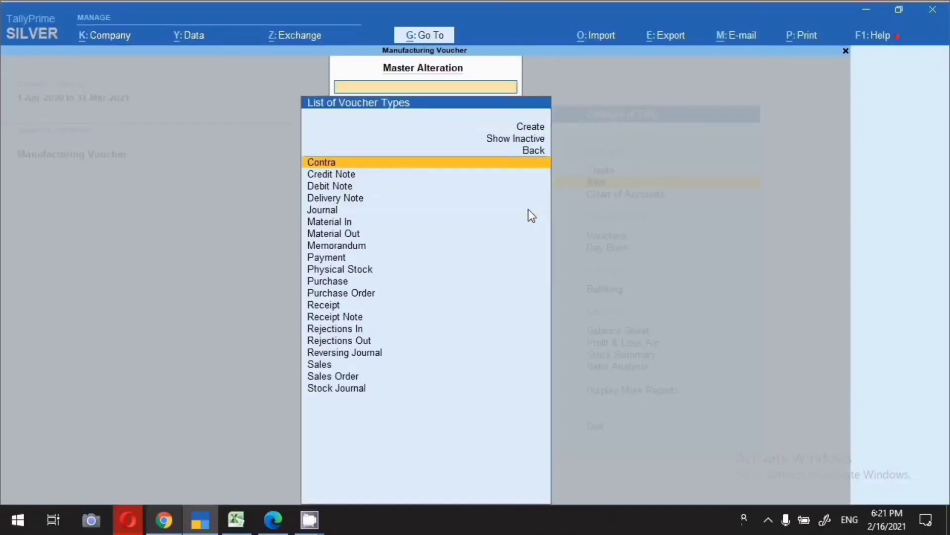
Look through the list of existing voucher types from Contra to Stock Journal
{"action": "key", "text": "Down"}
{"action": "key", "text": "Down"}
{"action": "key", "text": "Down"}
{"action": "key", "text": "Down"}
{"action": "key", "text": "Down"}
{"action": "key", "text": "Down"}
{"action": "key", "text": "Down"}
{"action": "key", "text": "Down"}
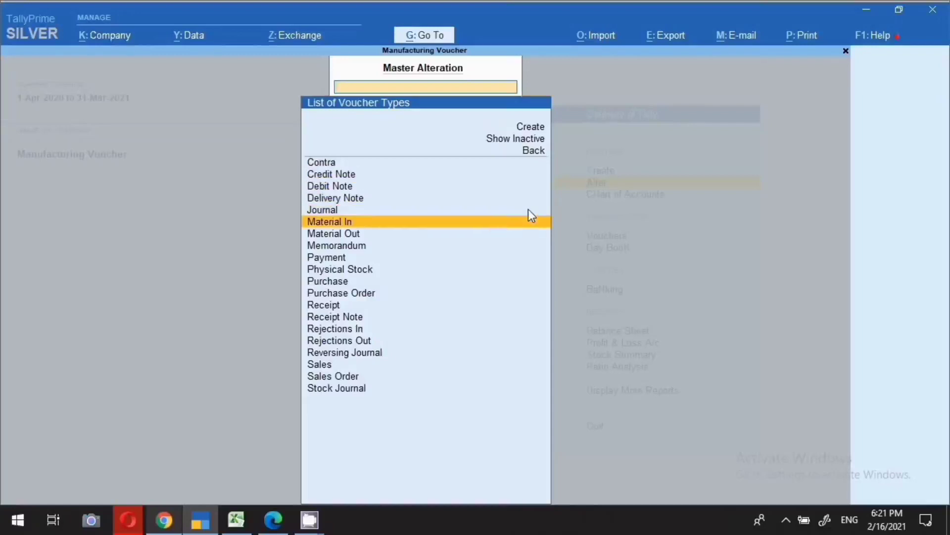
{"action": "key", "text": "Down"}
{"action": "key", "text": "Down"}
{"action": "key", "text": "Down"}
{"action": "key", "text": "Down"}
{"action": "key", "text": "Down"}
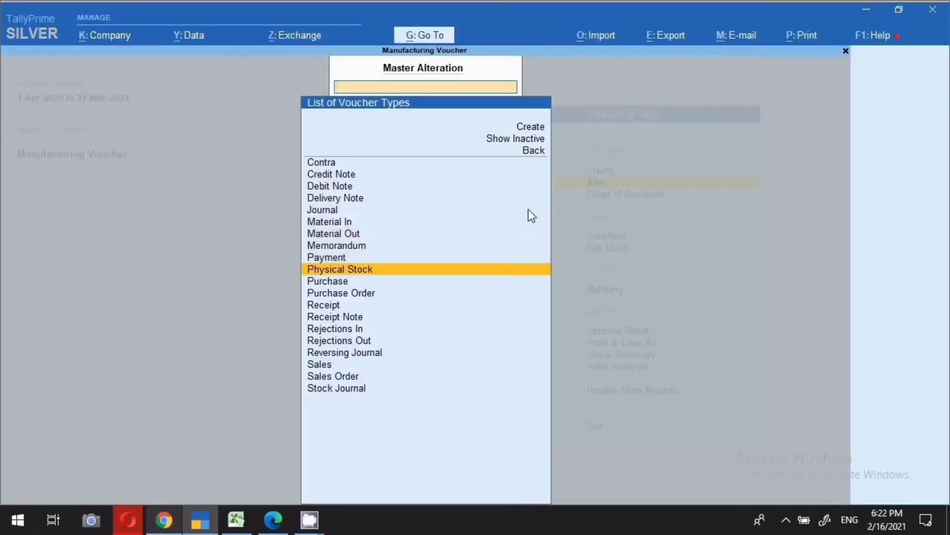
{"action": "key", "text": "Down"}
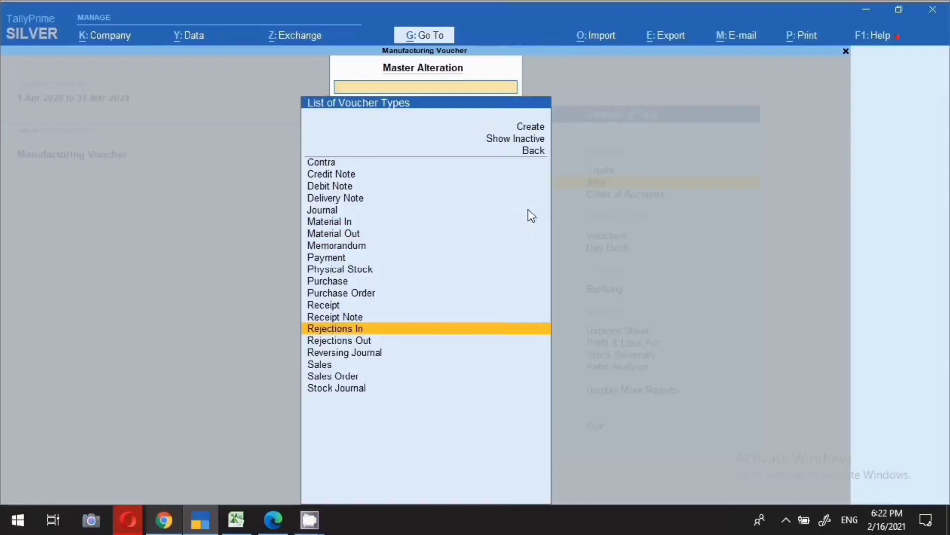
{"action": "key", "text": "Down"}
{"action": "key", "text": "Down"}
{"action": "key", "text": "Down"}
{"action": "key", "text": "Down"}
{"action": "key", "text": "Down"}
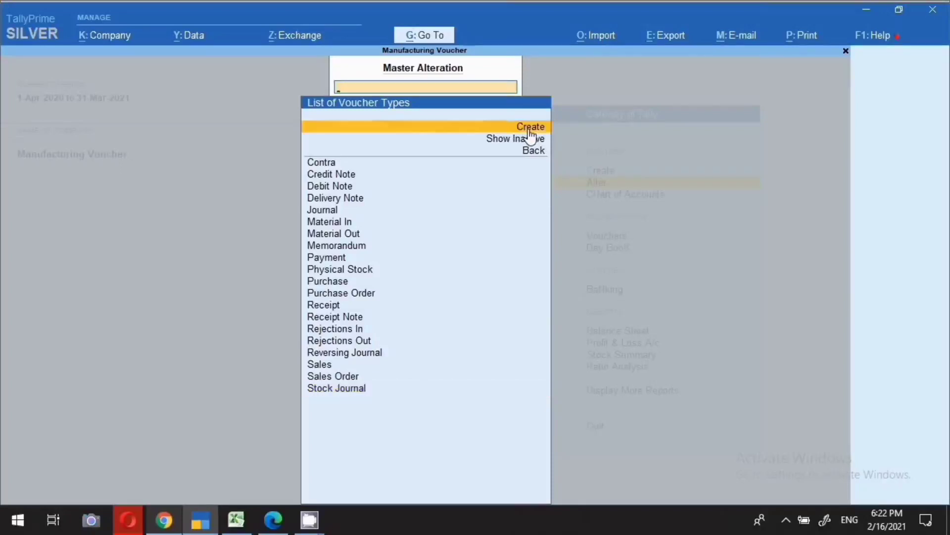
Start a new voucher type named Manufacturing, based on Stock Journal with the abbreviation Stk Jrnl
{"action": "key", "text": "Return"}
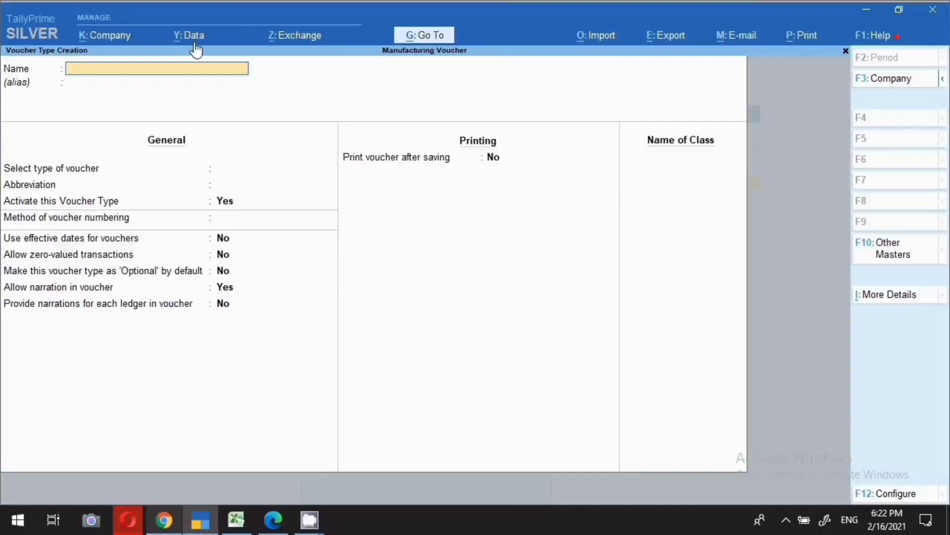
{"action": "type", "text": "Manufacturing"}
{"action": "key", "text": "Return"}
{"action": "key", "text": "Return"}
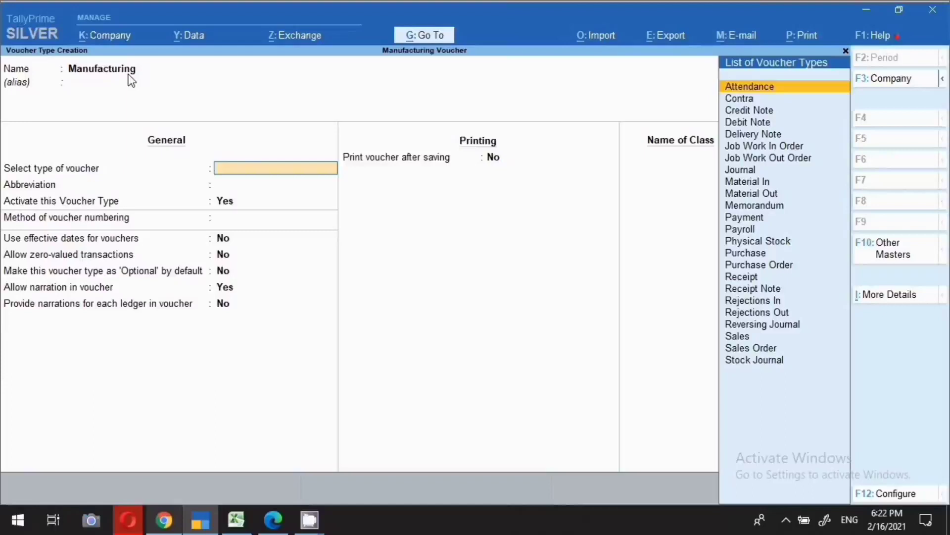
{"action": "type", "text": "S"}
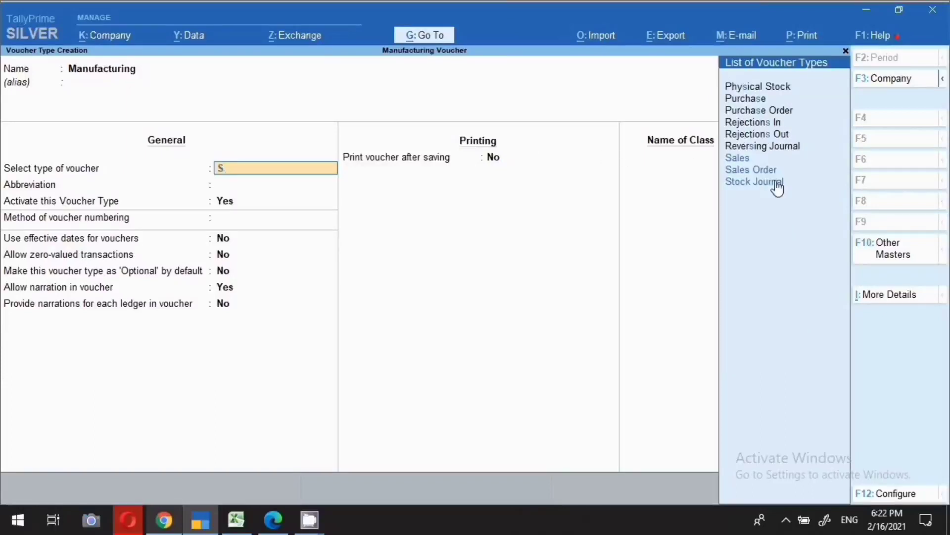
{"action": "left_click", "coordinate": [760, 183]}
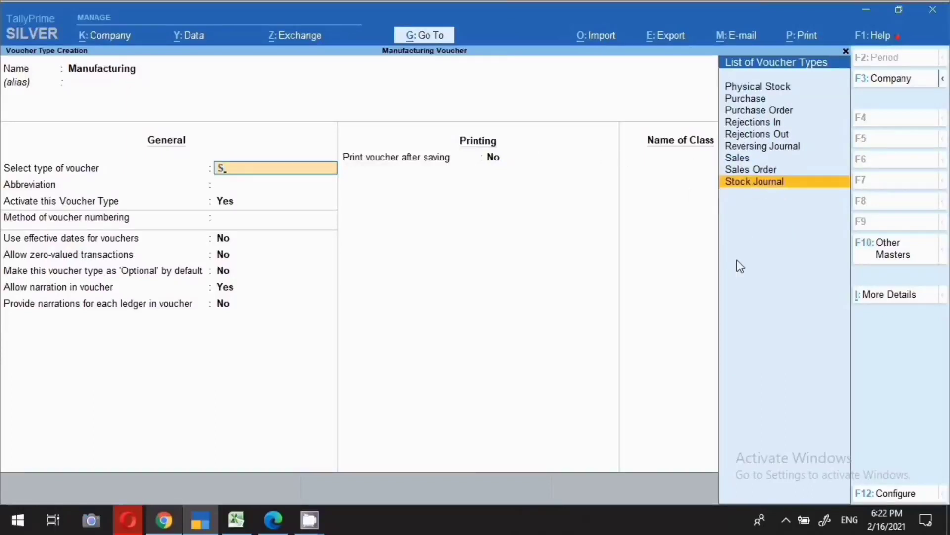
{"action": "key", "text": "Return"}
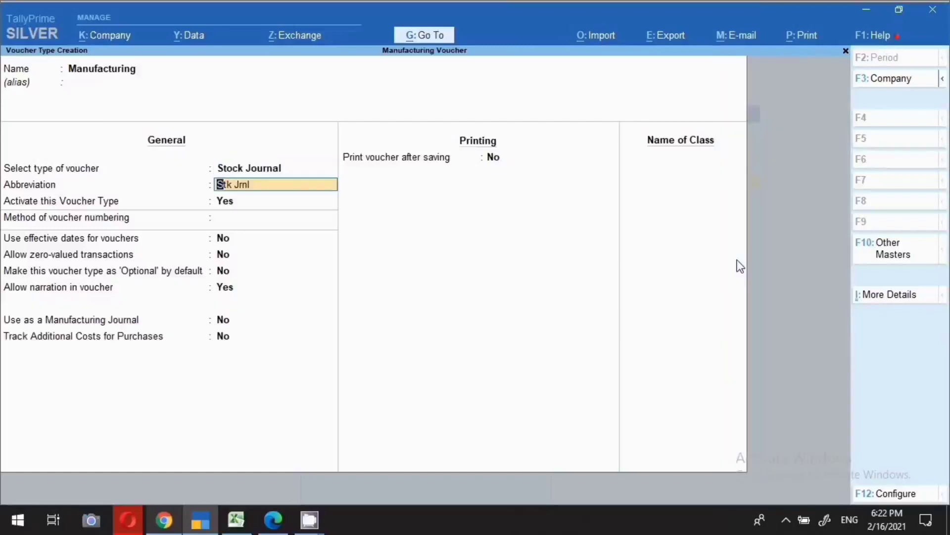
{"action": "key", "text": "Return"}
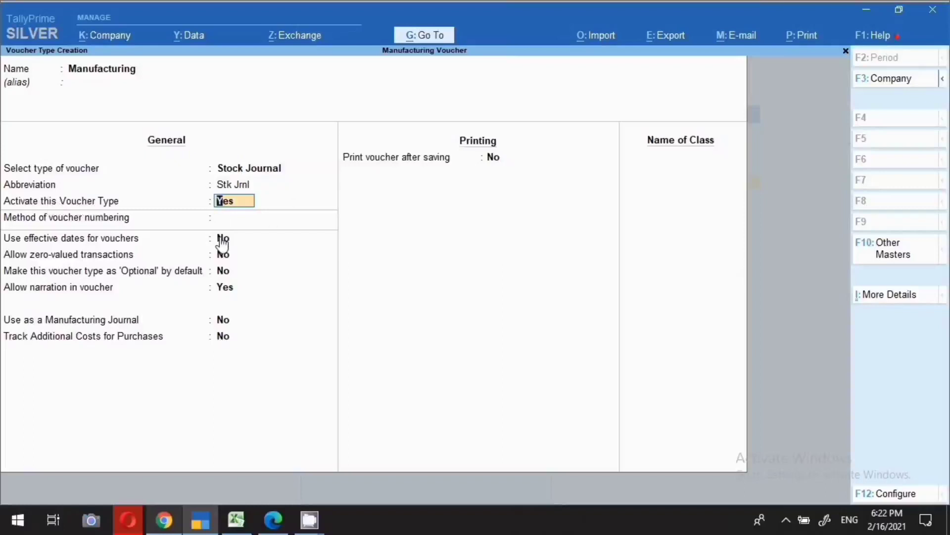
Keep the voucher type active and set its numbering method to Manual, with Prevent duplicates left at No
{"action": "key", "text": "Return"}
{"action": "key", "text": "Return"}
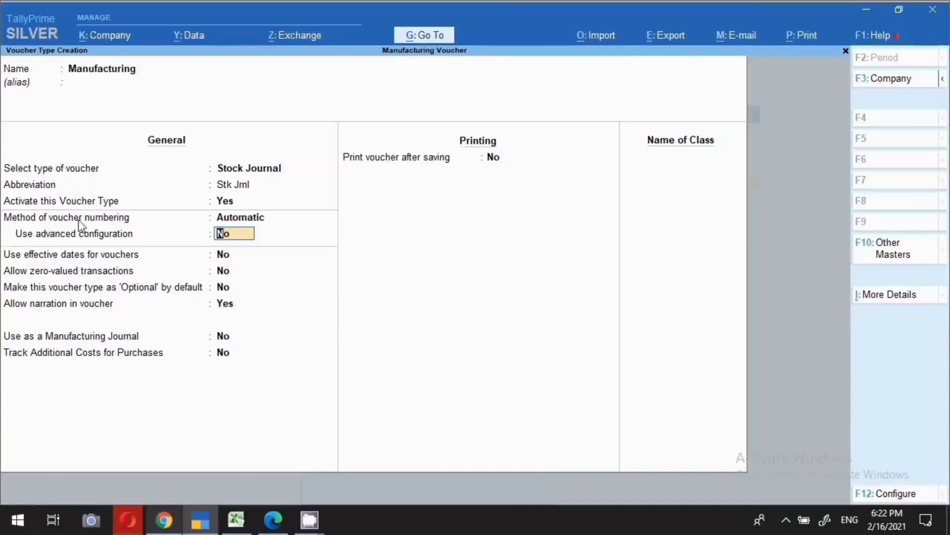
{"action": "left_click", "coordinate": [238, 222]}
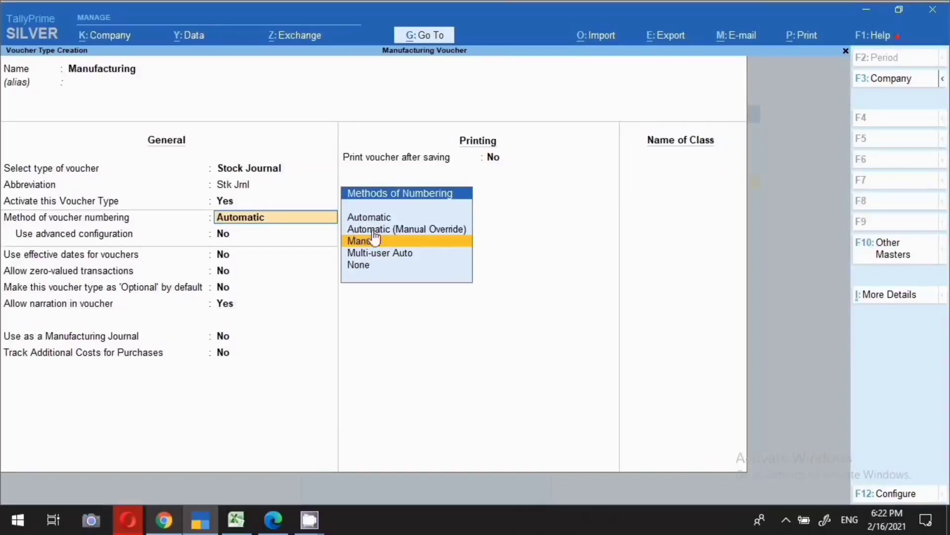
{"action": "left_click", "coordinate": [385, 243]}
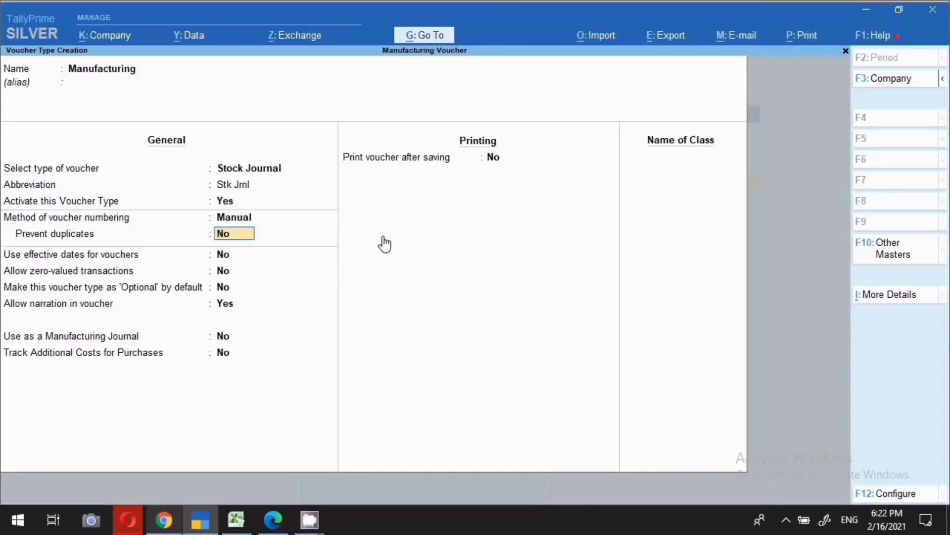
{"action": "key", "text": "Return"}
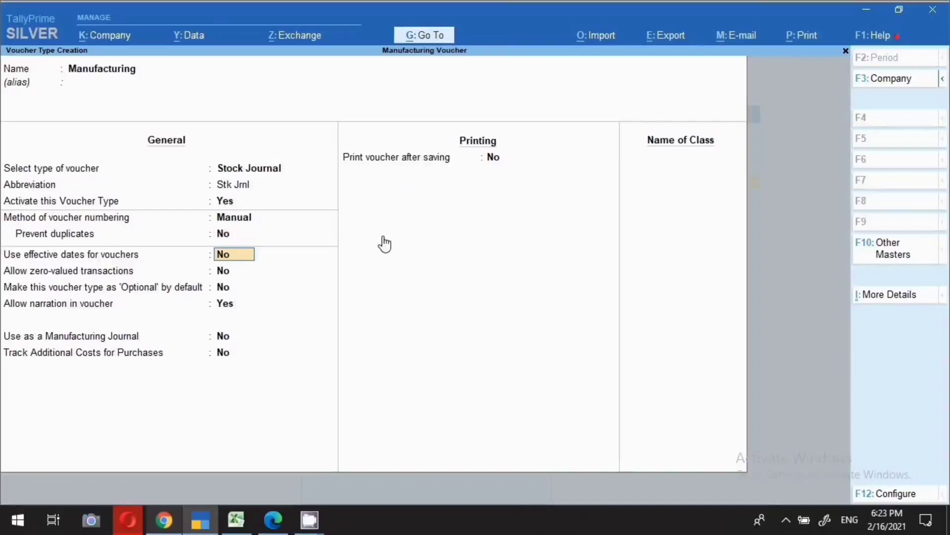
Accept the remaining options, with Use as a Manufacturing Journal and Track Additional Costs for Purchases at No, and save the voucher type
{"action": "key", "text": "Return"}
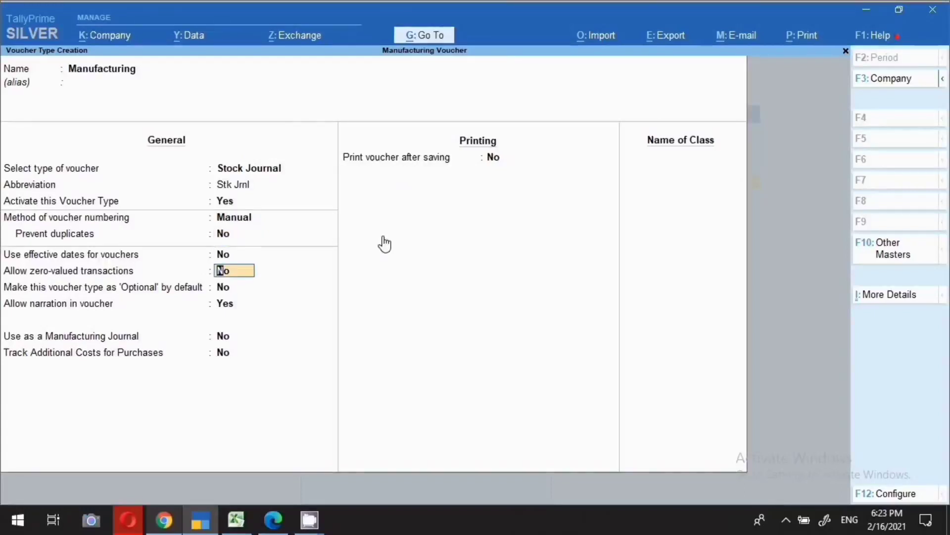
{"action": "key", "text": "Return"}
{"action": "key", "text": "Return"}
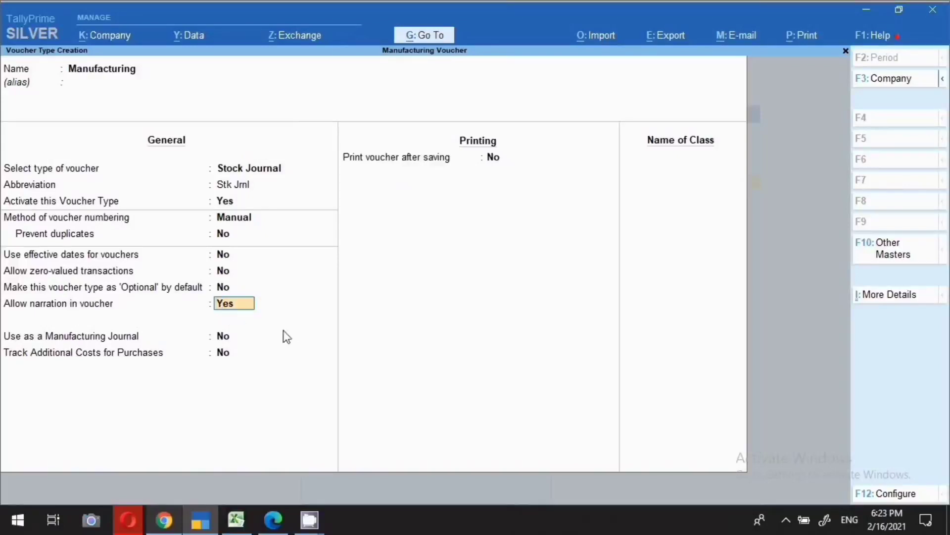
{"action": "left_click", "coordinate": [227, 337]}
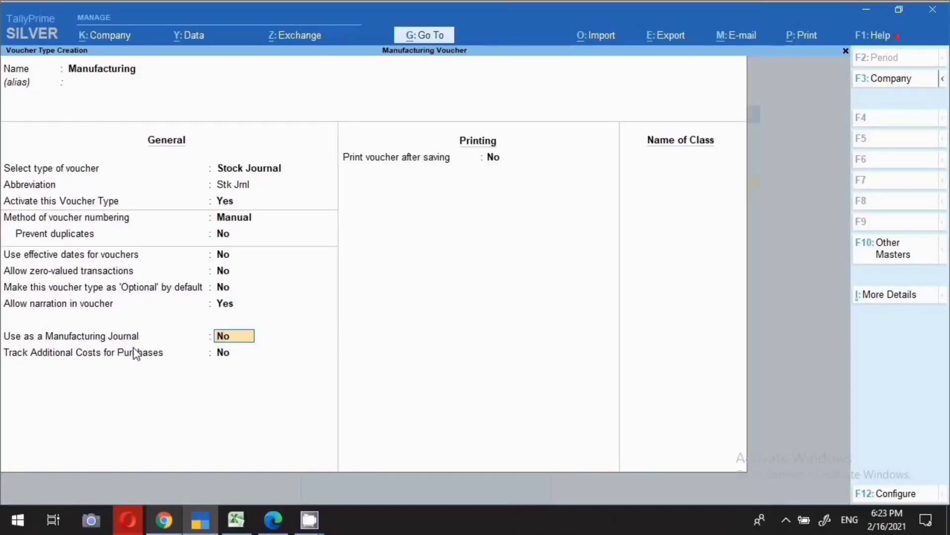
{"action": "key", "text": "Return"}
{"action": "key", "text": "ctrl"}
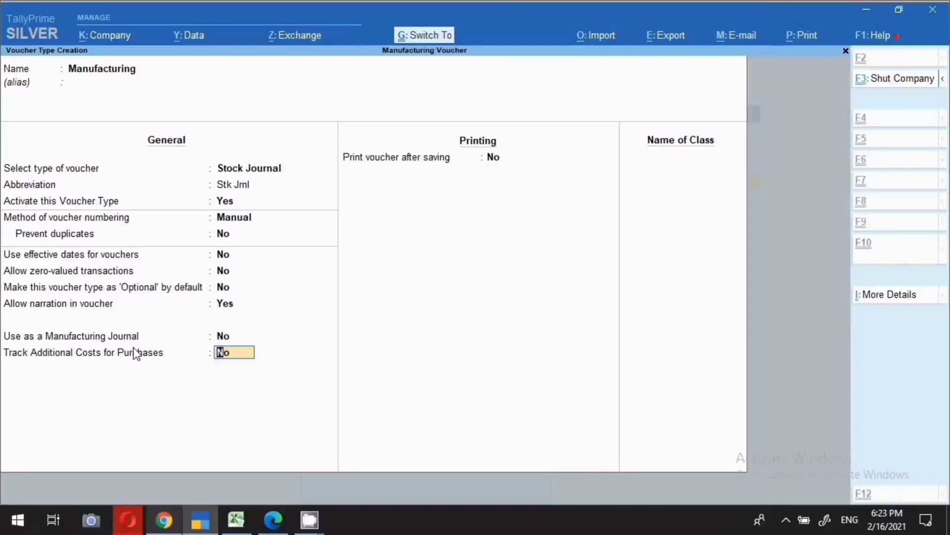
{"action": "key", "text": "ctrl+a"}
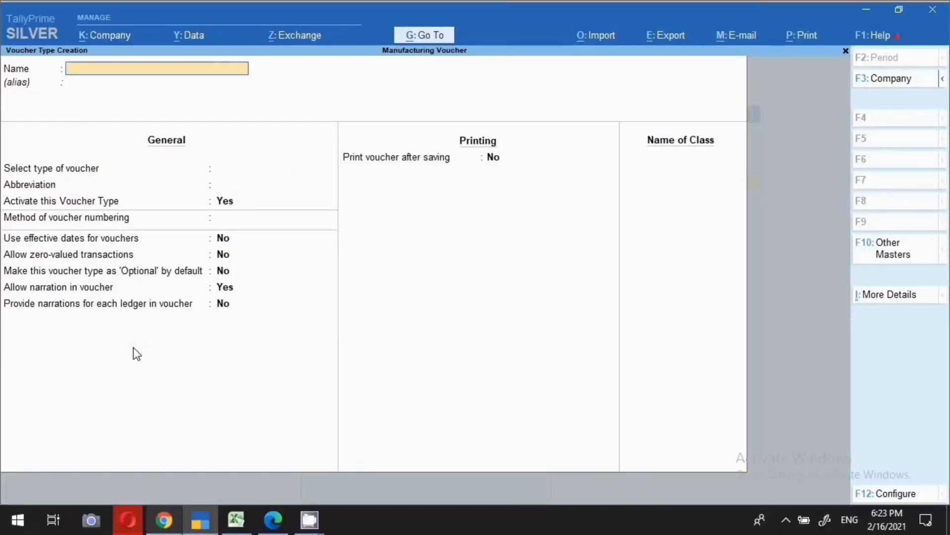
Leave the voucher type creation form and select the Manufacturing voucher type in the list
{"action": "key", "text": "Escape"}
{"action": "key", "text": "y"}
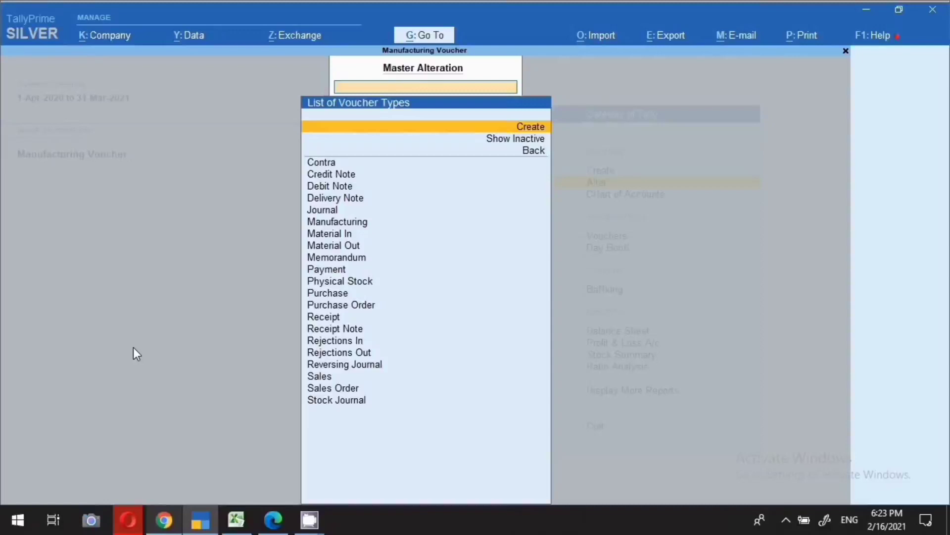
{"action": "left_click", "coordinate": [352, 224]}
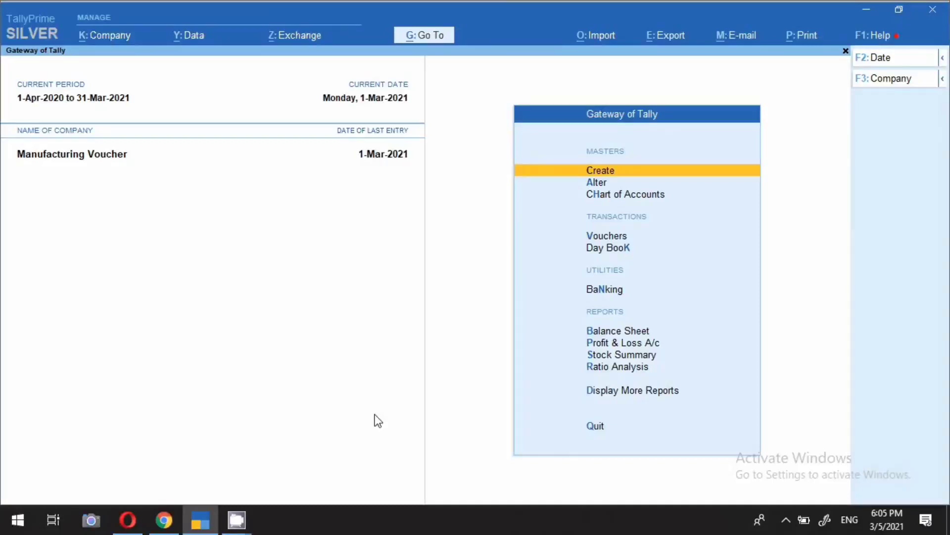
Open the creation form for another voucher type from the accounting masters
{"action": "left_click", "coordinate": [614, 173]}
{"action": "key", "text": "Down"}
{"action": "key", "text": "Down"}
{"action": "key", "text": "Down"}
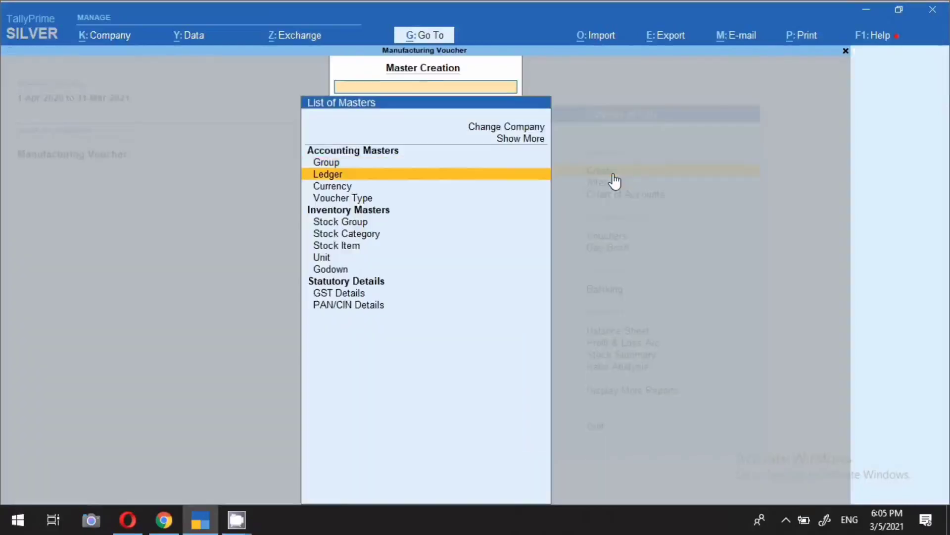
{"action": "key", "text": "Return"}
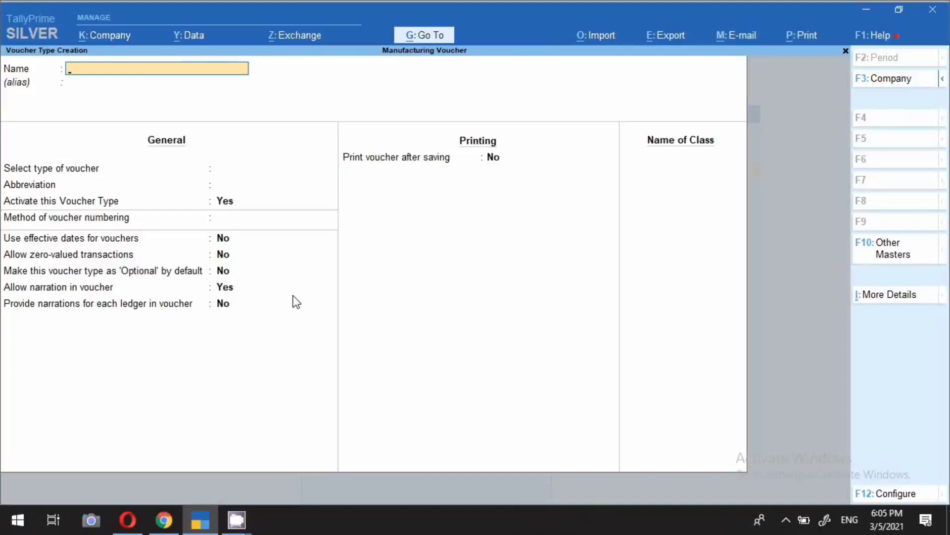
Name the new voucher type Laptop Manufacturing and leave its alias blank
{"action": "type", "text": "Laptop Manufactu"}
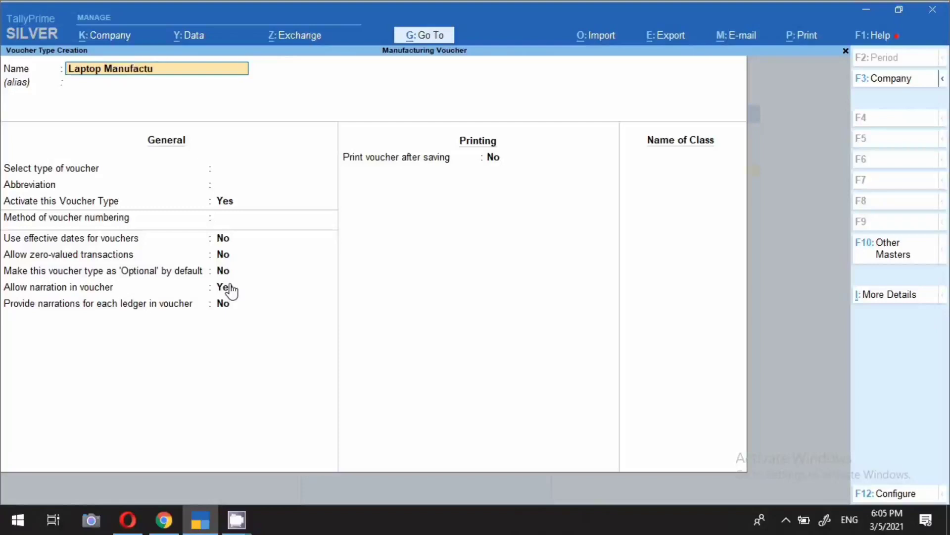
{"action": "type", "text": "ring Voucher"}
{"action": "key", "text": "BackSpace"}
{"action": "key", "text": "BackSpace"}
{"action": "key", "text": "BackSpace"}
{"action": "key", "text": "BackSpace"}
{"action": "key", "text": "BackSpace"}
{"action": "key", "text": "BackSpace"}
{"action": "key", "text": "BackSpace"}
{"action": "key", "text": "Return"}
{"action": "key", "text": "Return"}
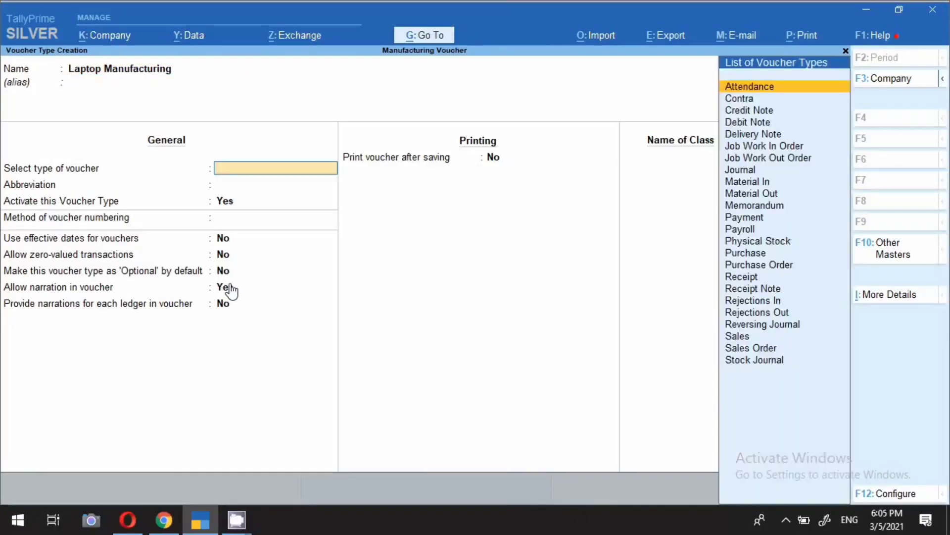
Base the voucher type on Stock Journal with abbreviation Stk Jrnl, keep it active, and use Automatic numbering without advanced configuration
{"action": "type", "text": "S"}
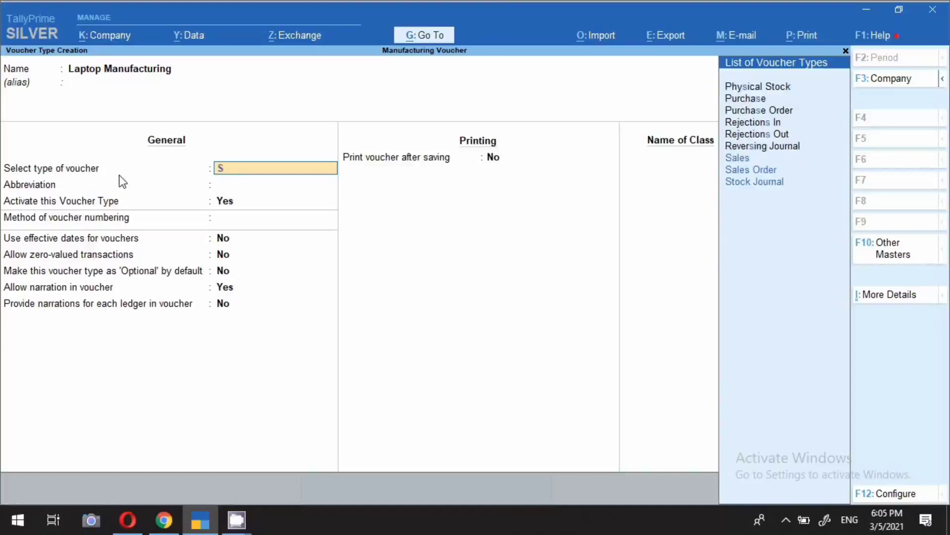
{"action": "type", "text": "t"}
{"action": "key", "text": "Return"}
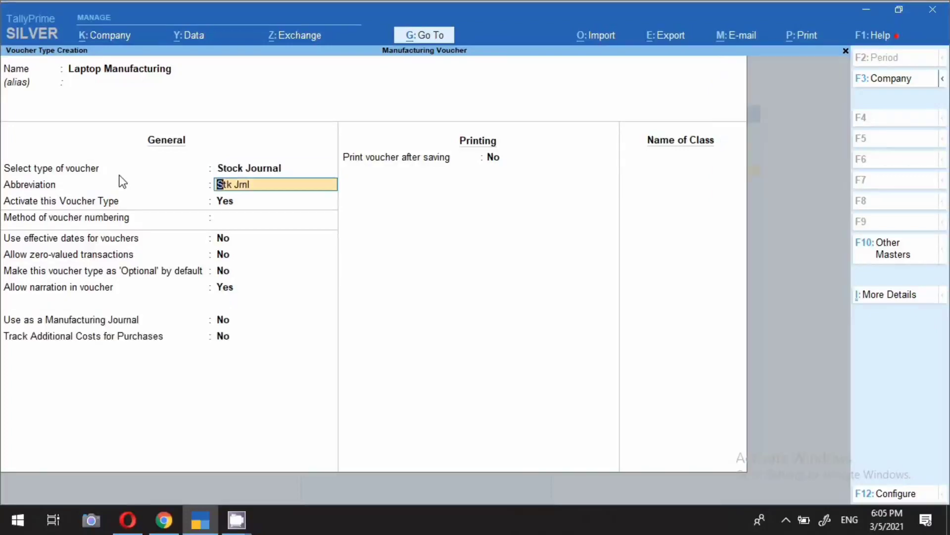
{"action": "key", "text": "Return"}
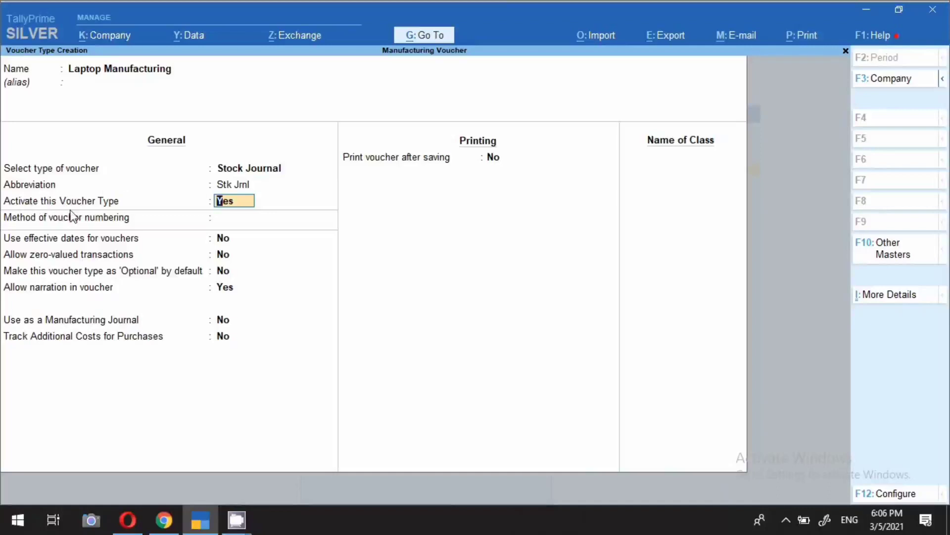
{"action": "left_click", "coordinate": [237, 222]}
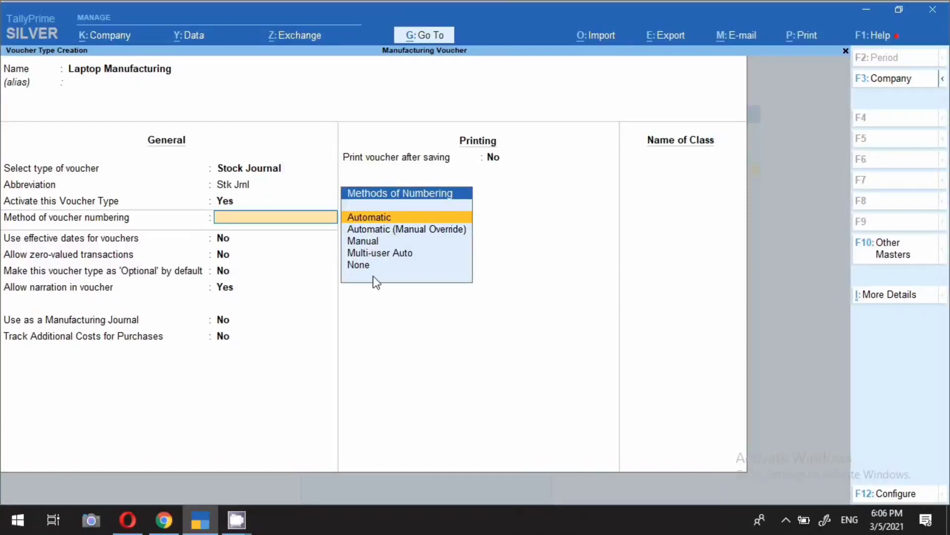
{"action": "key", "text": "Return"}
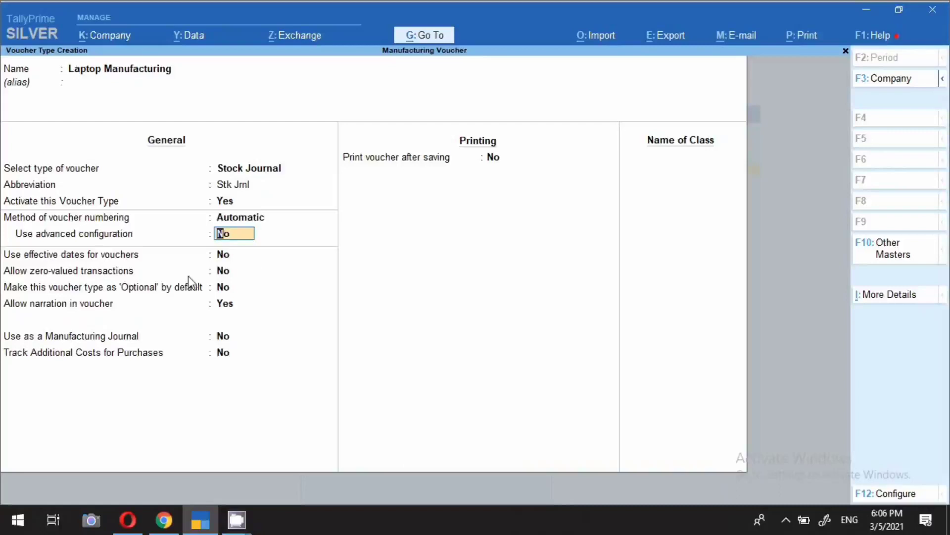
{"action": "key", "text": "Return"}
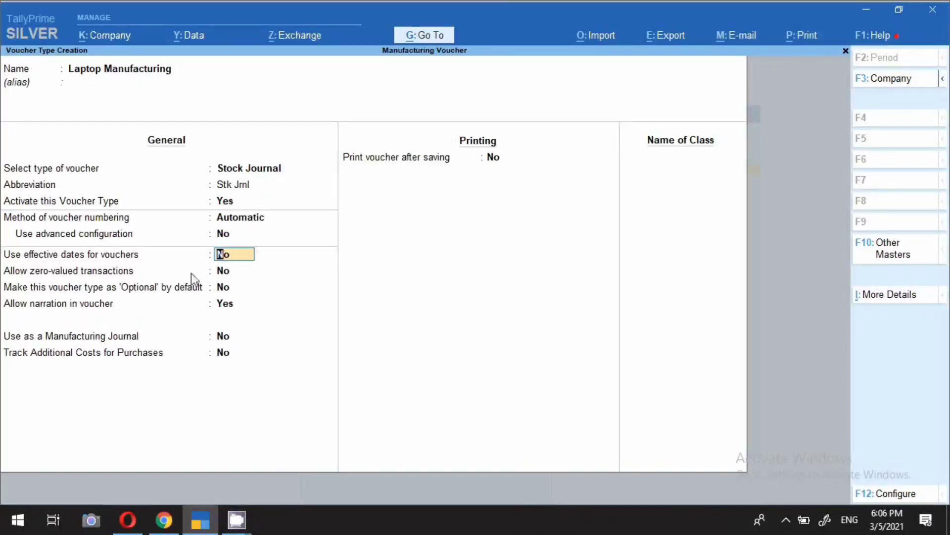
Accept the transaction and narration options, set Use as a Manufacturing Journal to Yes, and save the Laptop Manufacturing voucher type
{"action": "key", "text": "Return"}
{"action": "key", "text": "Return"}
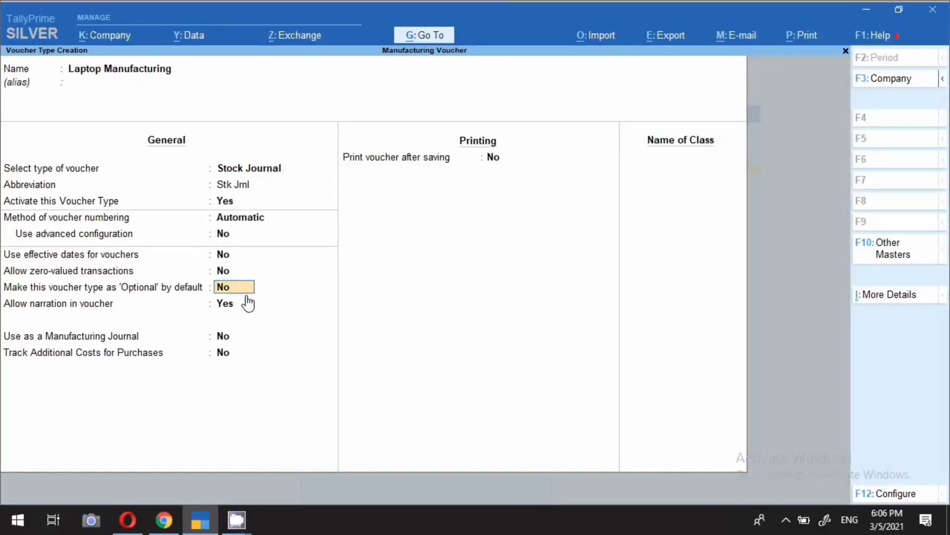
{"action": "key", "text": "Return"}
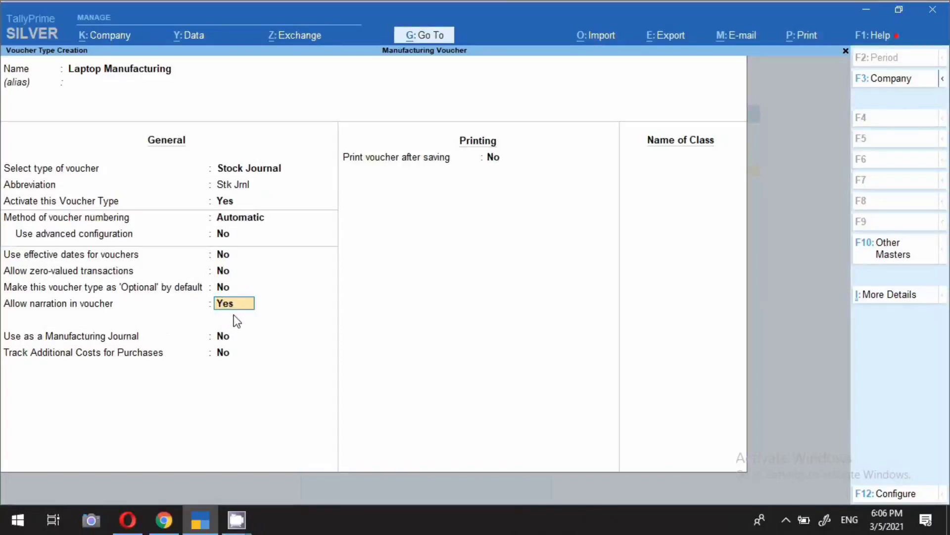
{"action": "key", "text": "Return"}
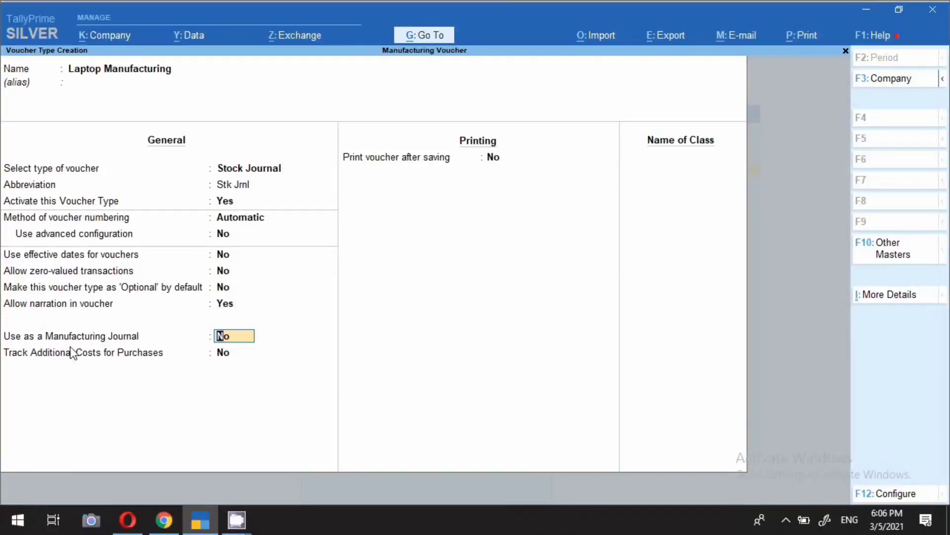
{"action": "type", "text": "y"}
{"action": "key", "text": "Return"}
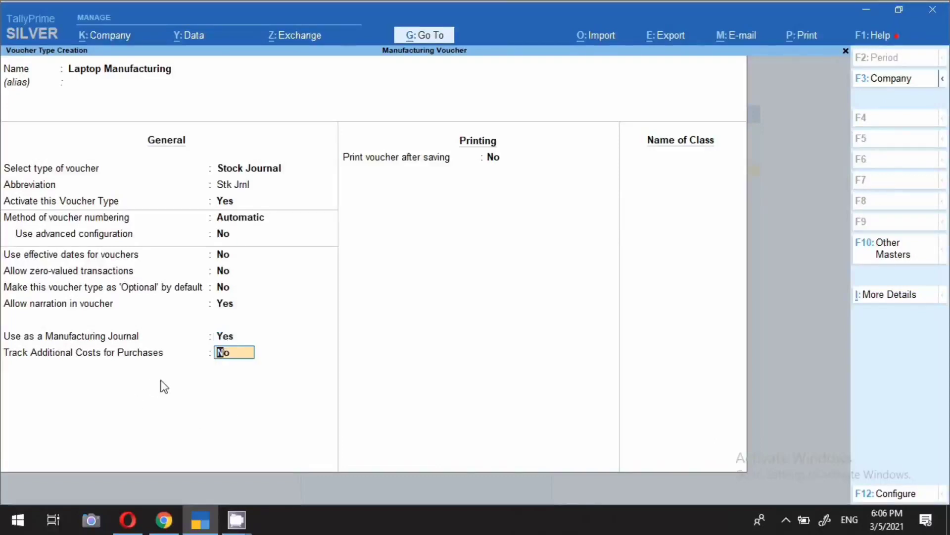
{"action": "key", "text": "ctrl+a"}
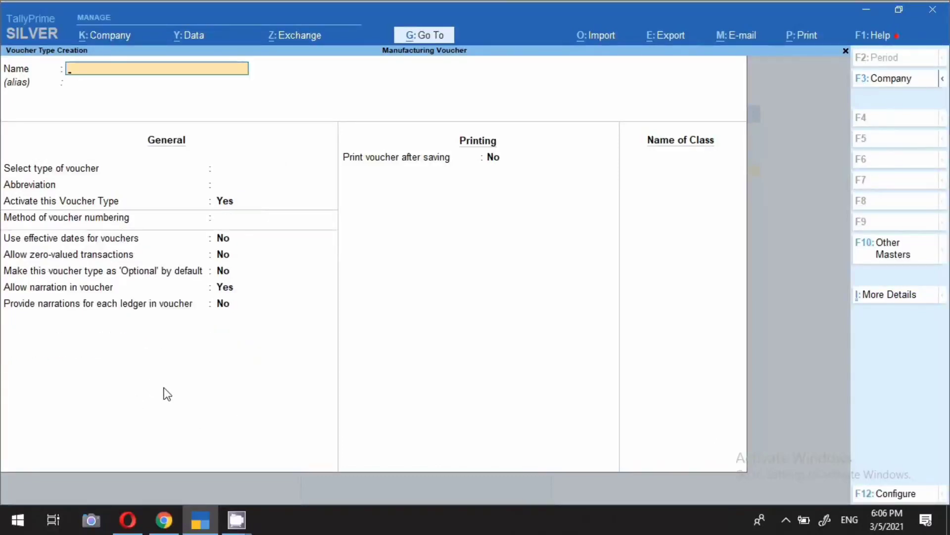
Name the new voucher type Refrigrator Manufacturing and leave its alias blank
{"action": "type", "text": "Refrigrator Manufa"}
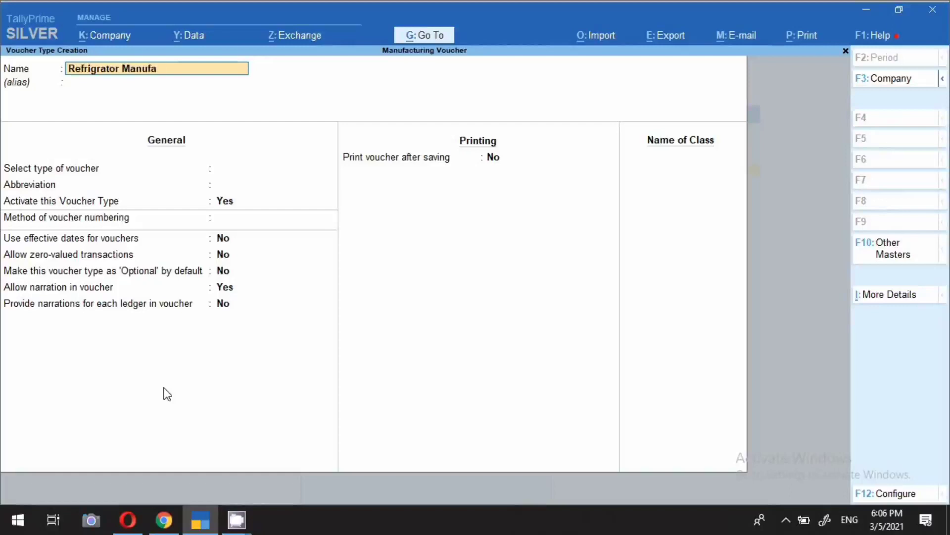
{"action": "type", "text": "cturing"}
{"action": "key", "text": "Return"}
{"action": "key", "text": "Return"}
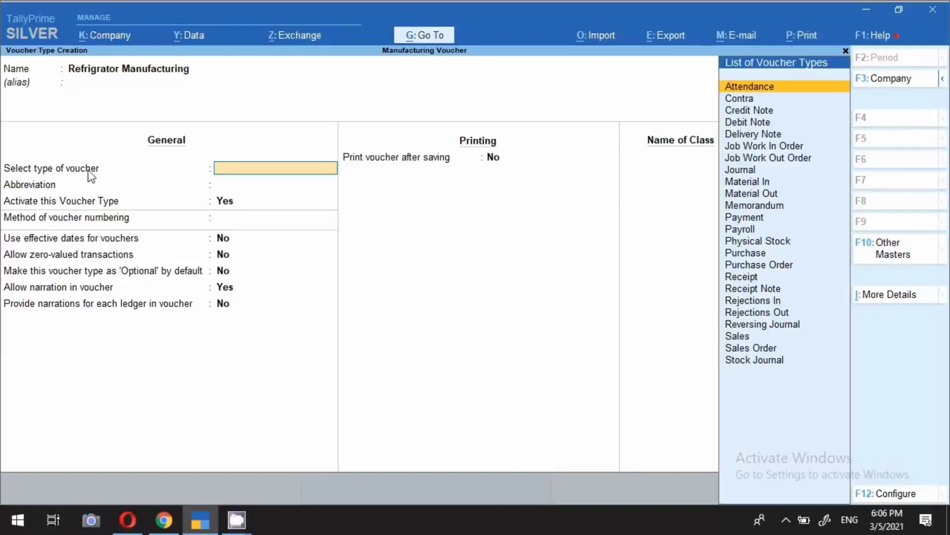
Make Refrigrator Manufacturing an active Stock Journal type abbreviated Stk Jrnl, with Automatic numbering and no advanced configuration
{"action": "type", "text": "Sto"}
{"action": "key", "text": "Return"}
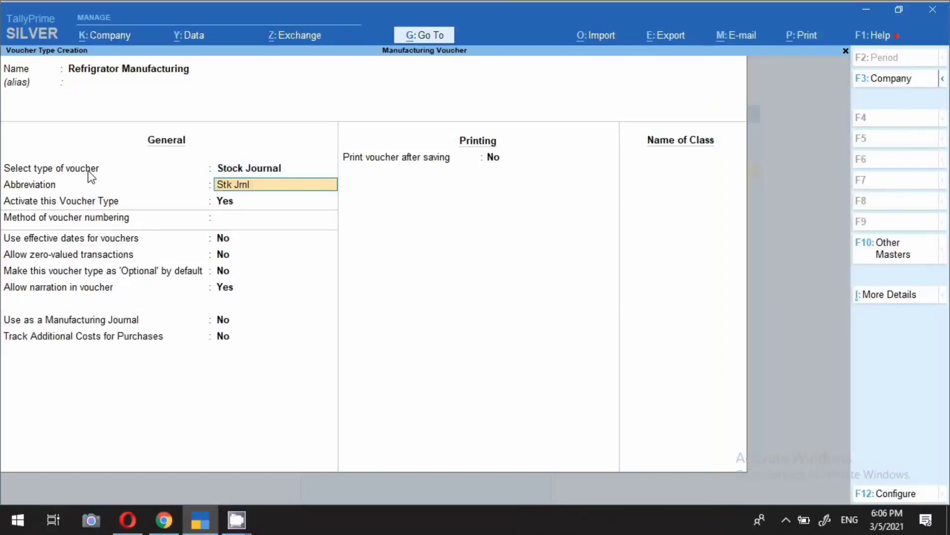
{"action": "key", "text": "Return"}
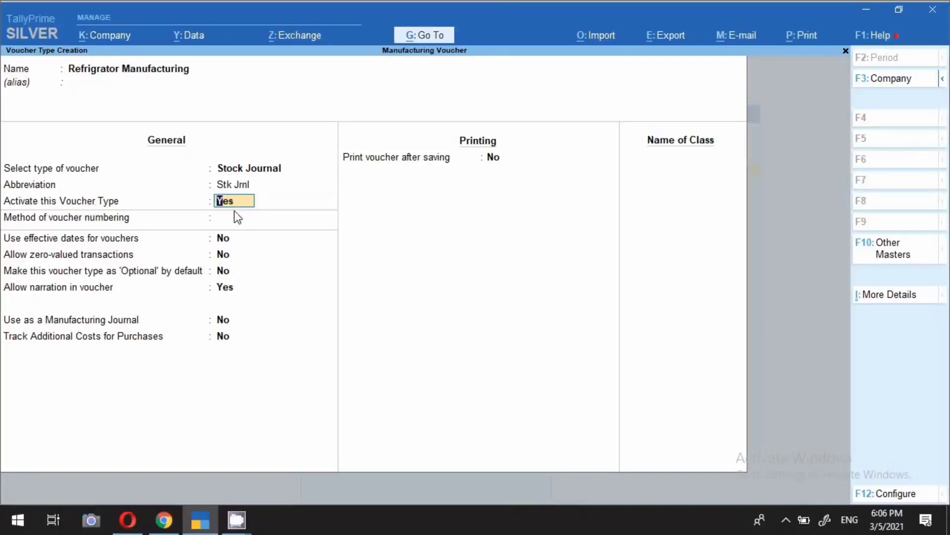
{"action": "key", "text": "Return"}
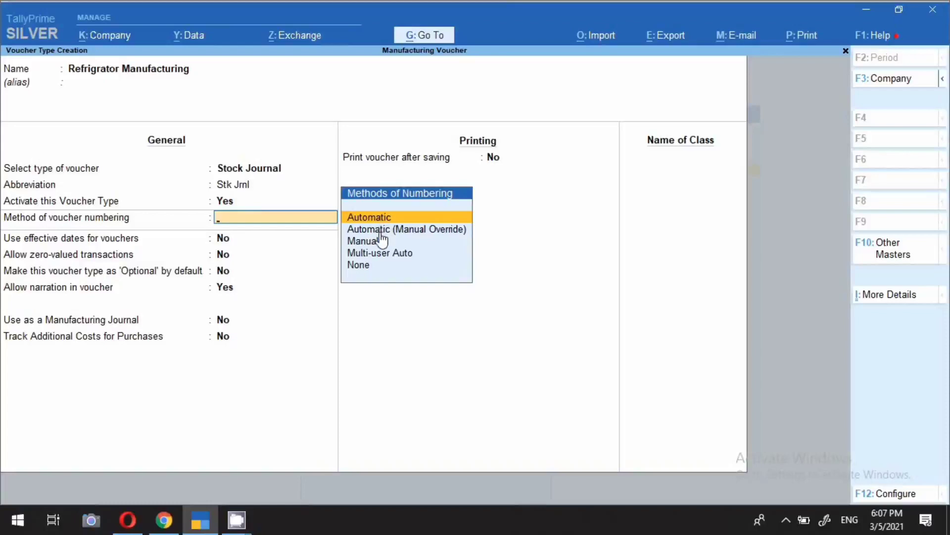
{"action": "key", "text": "Return"}
{"action": "key", "text": "Return"}
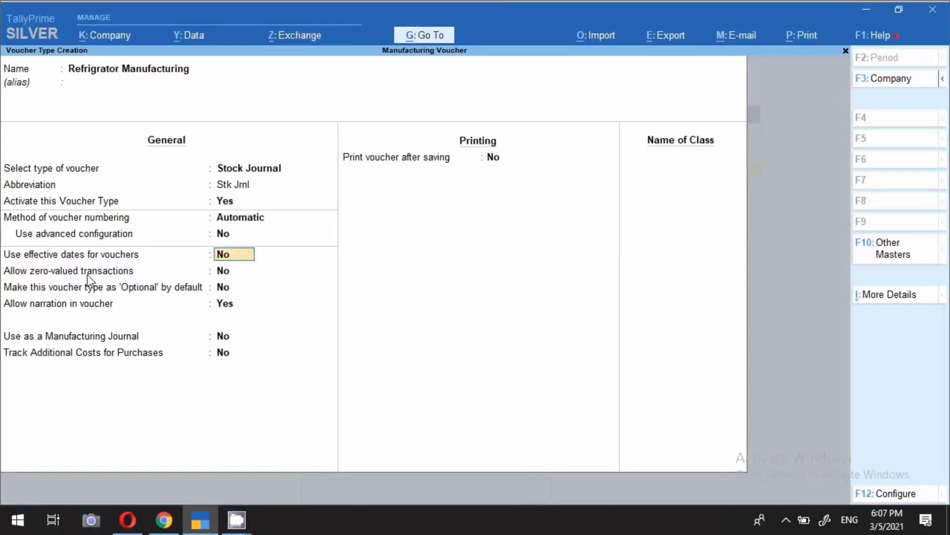
Keep the transaction and narration defaults, set Use as a Manufacturing Journal to Yes, and save the Refrigrator Manufacturing voucher type
{"action": "key", "text": "Return"}
{"action": "key", "text": "Return"}
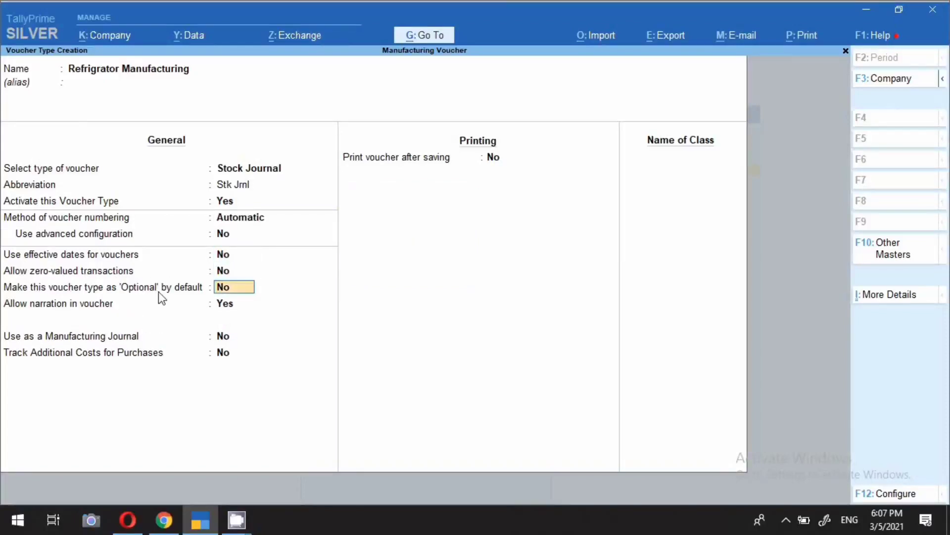
{"action": "key", "text": "Return"}
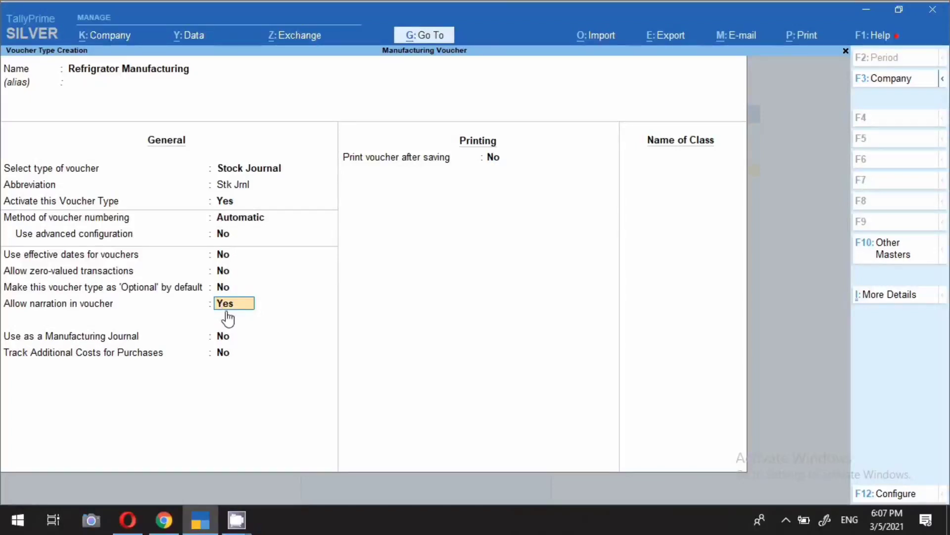
{"action": "key", "text": "Return"}
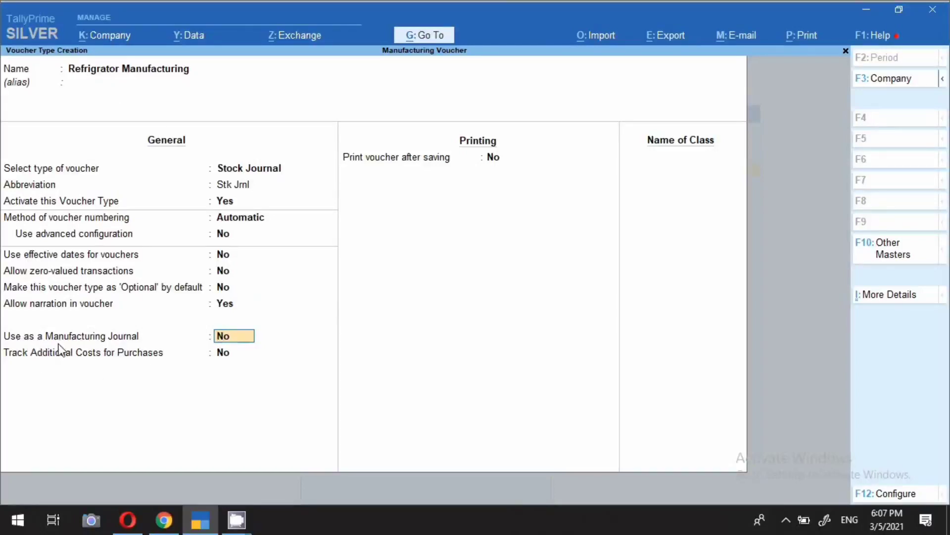
{"action": "type", "text": "y"}
{"action": "key", "text": "Return"}
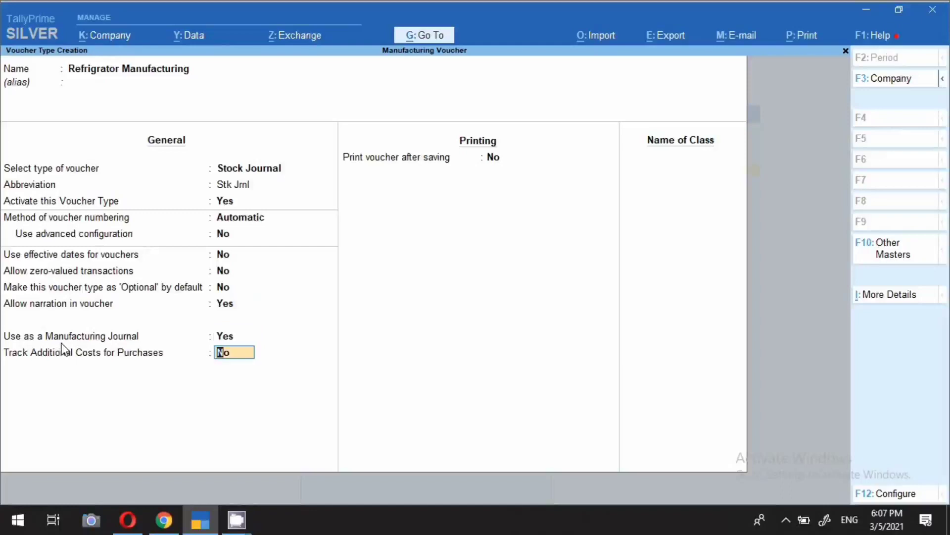
{"action": "key", "text": "ctrl"}
{"action": "key", "text": "ctrl+a"}
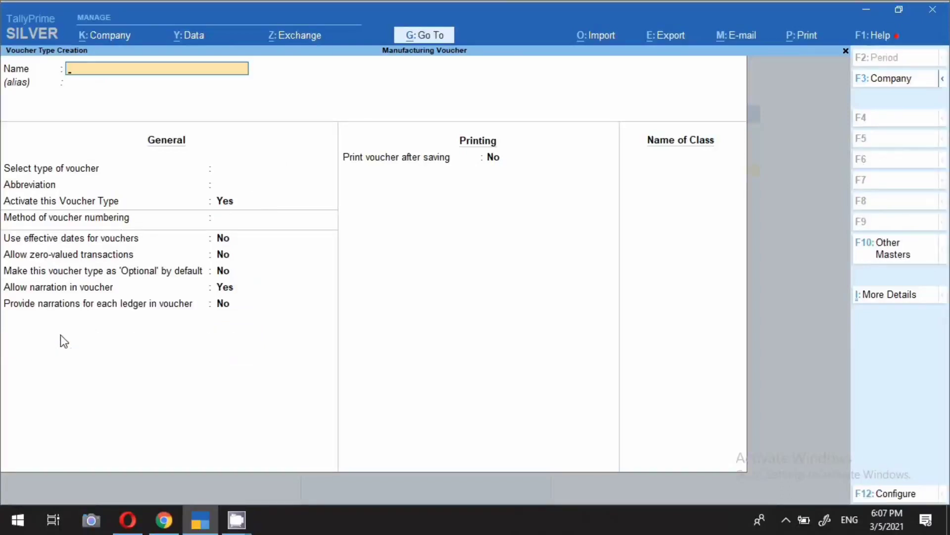
Leave the voucher type creation form and open the Statistics report from the statements of accounts
{"action": "key", "text": "Escape"}
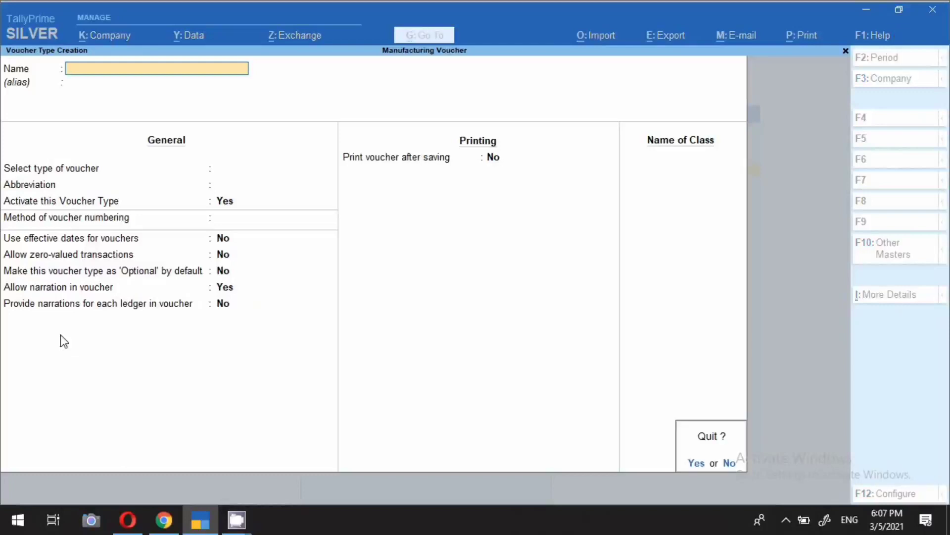
{"action": "key", "text": "y"}
{"action": "key", "text": "Escape"}
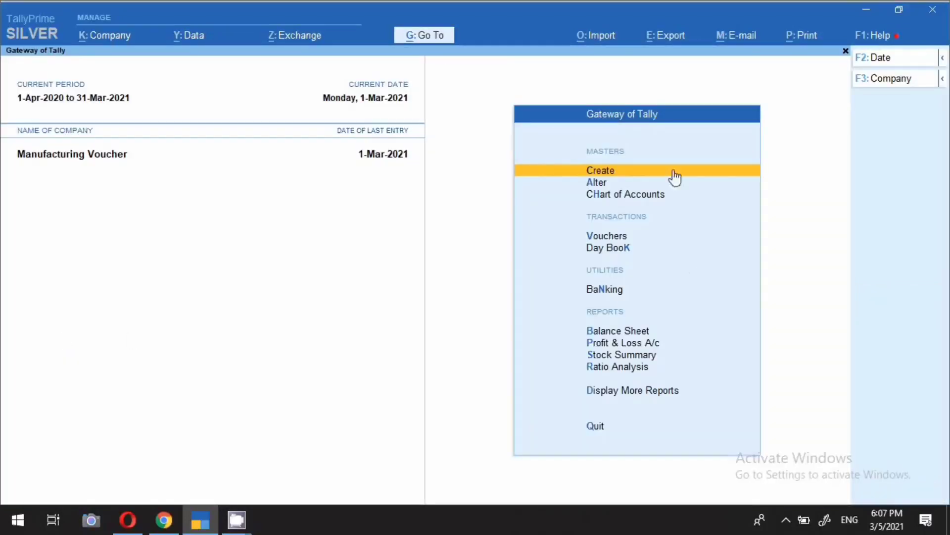
{"action": "key", "text": "d"}
{"action": "key", "text": "s"}
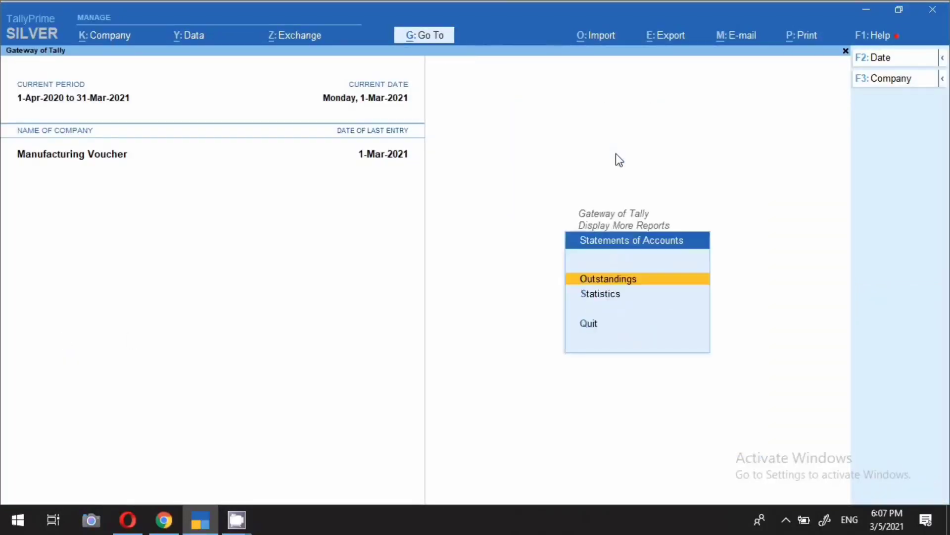
{"action": "key", "text": "s"}
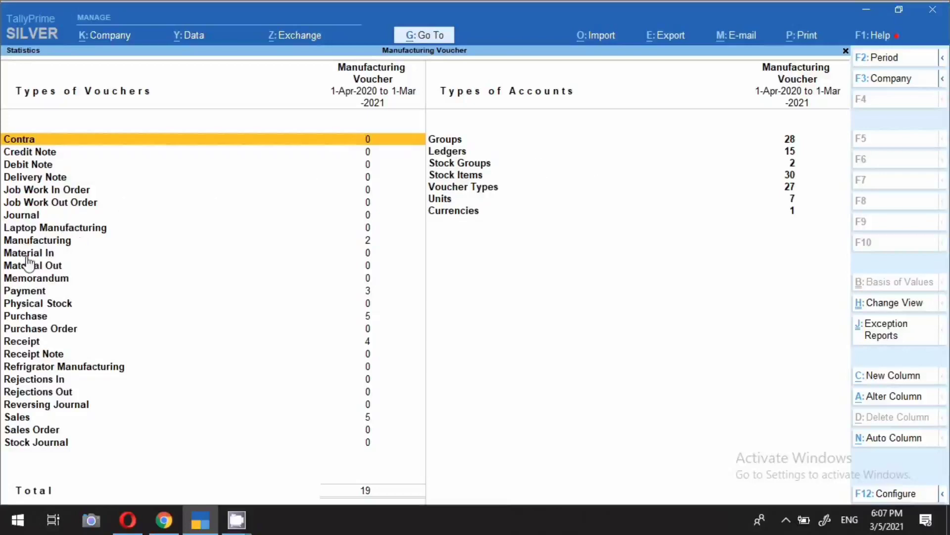
Check the Laptop Manufacturing, Refrigrator Manufacturing and Manufacturing entries in the voucher statistics, and return to the Gateway of Tally
{"action": "left_click", "coordinate": [28, 229]}
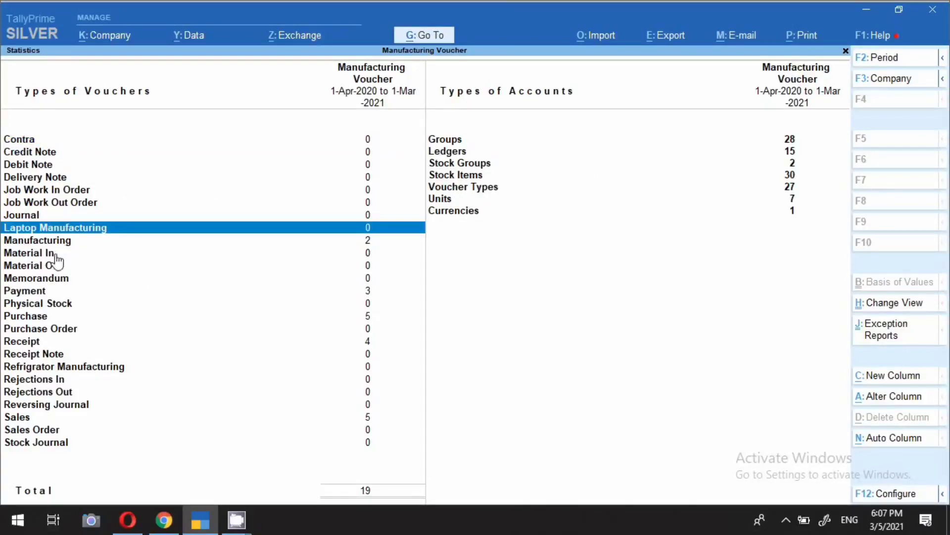
{"action": "left_click", "coordinate": [117, 377]}
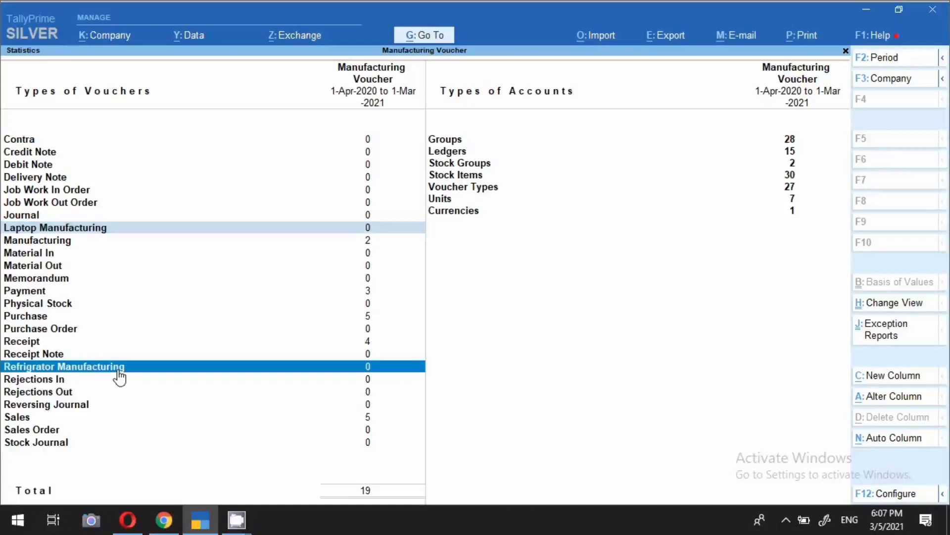
{"action": "left_click", "coordinate": [62, 247]}
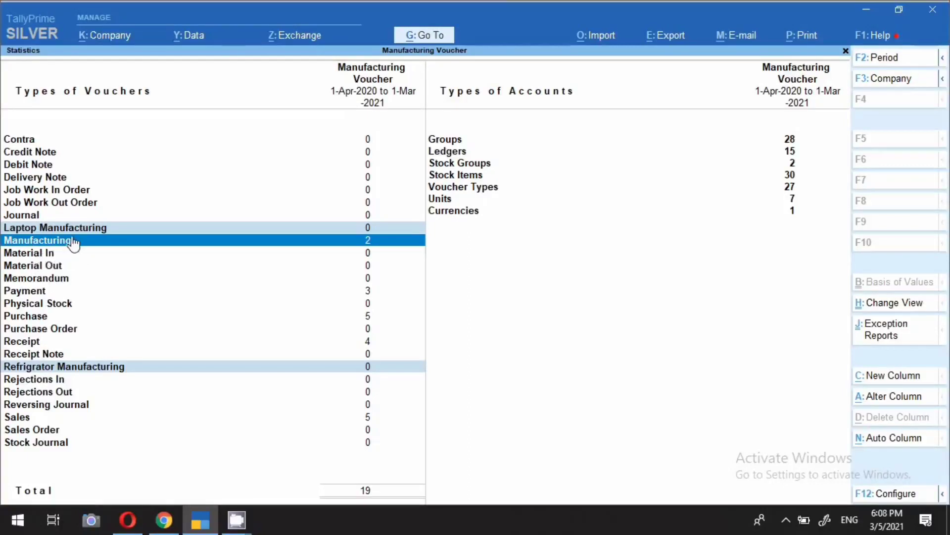
{"action": "left_click", "coordinate": [73, 241]}
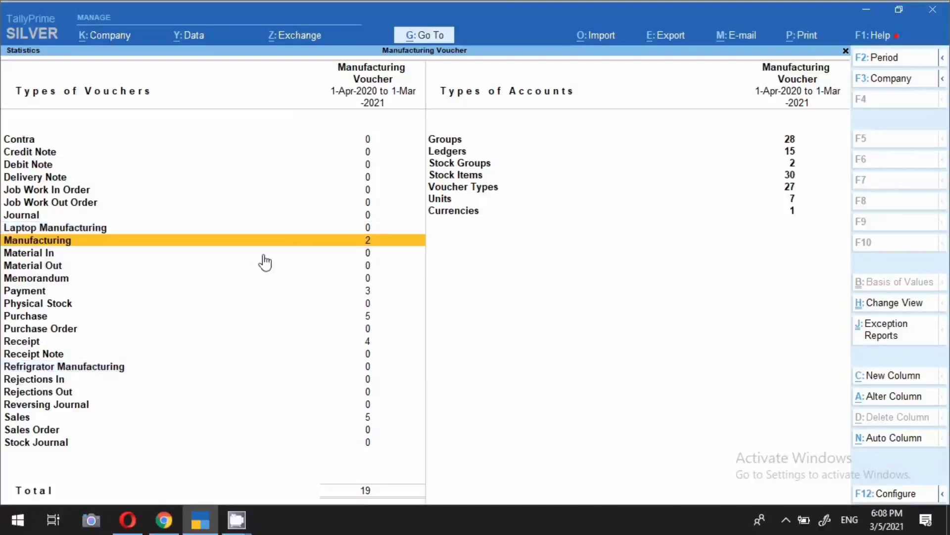
{"action": "key", "text": "Escape"}
{"action": "key", "text": "Escape"}
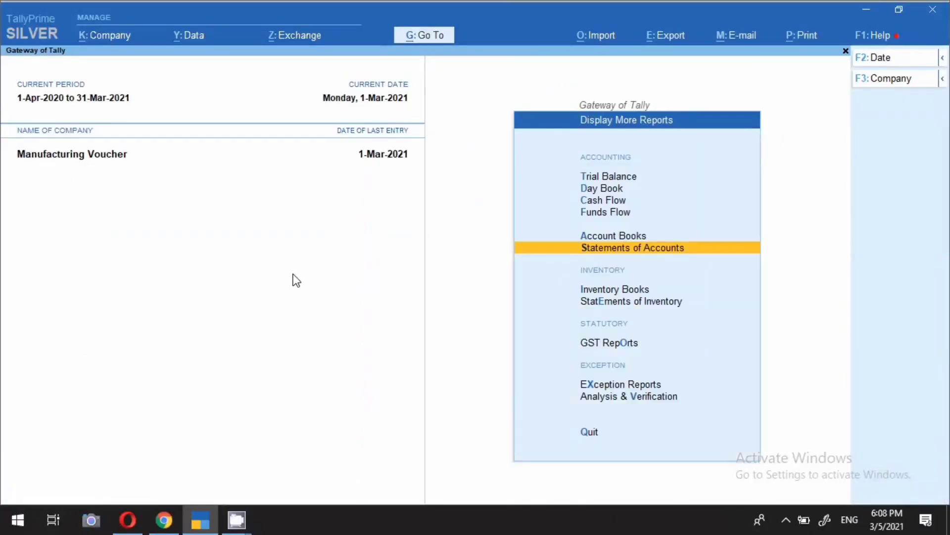
{"action": "key", "text": "Escape"}
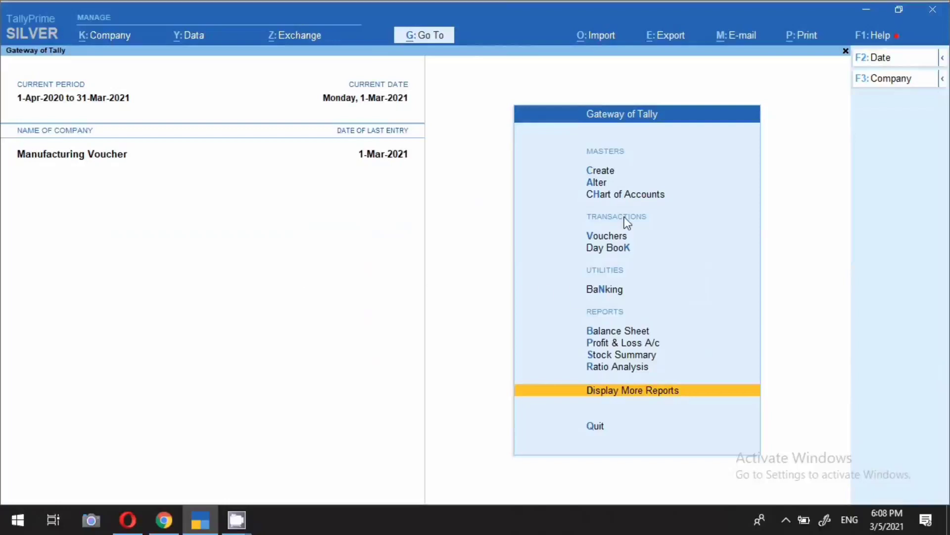
Open the creation form for a new stock item from the inventory masters
{"action": "left_click", "coordinate": [611, 175]}
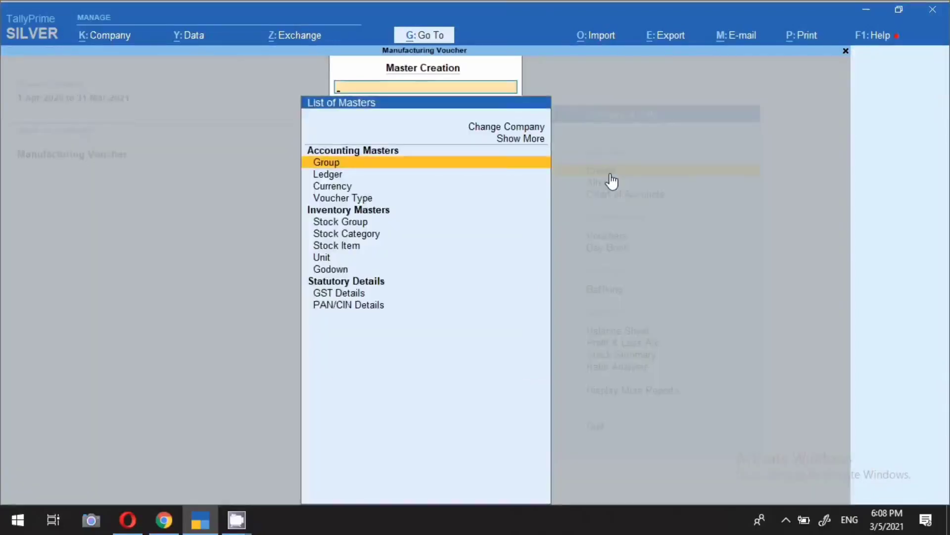
{"action": "key", "text": "Down"}
{"action": "key", "text": "Down"}
{"action": "key", "text": "Down"}
{"action": "key", "text": "Down"}
{"action": "key", "text": "Down"}
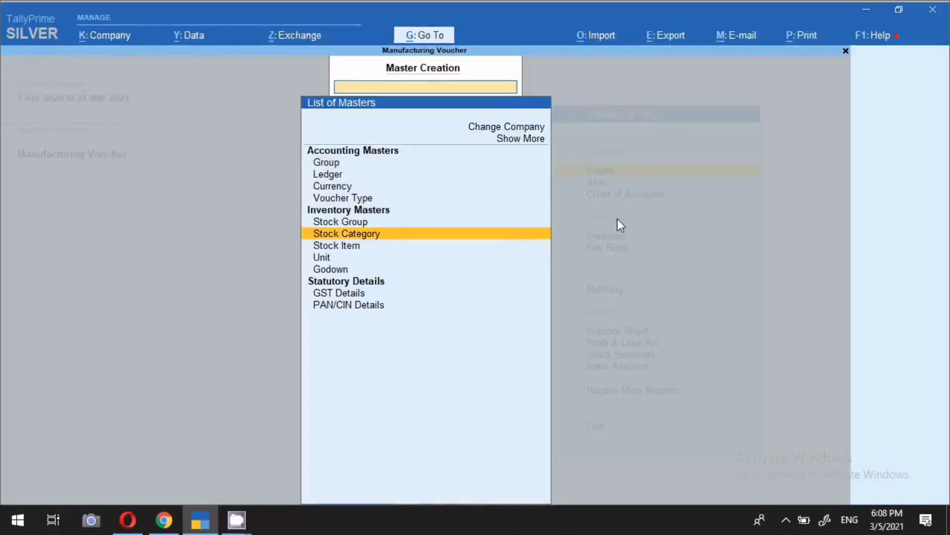
{"action": "key", "text": "Down"}
{"action": "key", "text": "Return"}
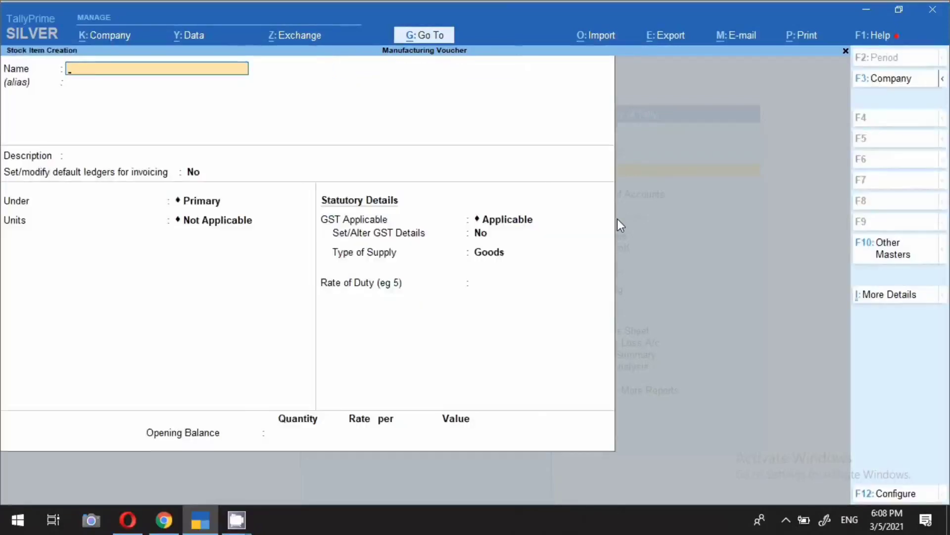
Name the new stock item Laptop and keep it under the Primary group with default ledgers for invoicing set to No
{"action": "type", "text": "Laptop"}
{"action": "key", "text": "Return"}
{"action": "key", "text": "Return"}
{"action": "key", "text": "Return"}
{"action": "key", "text": "Return"}
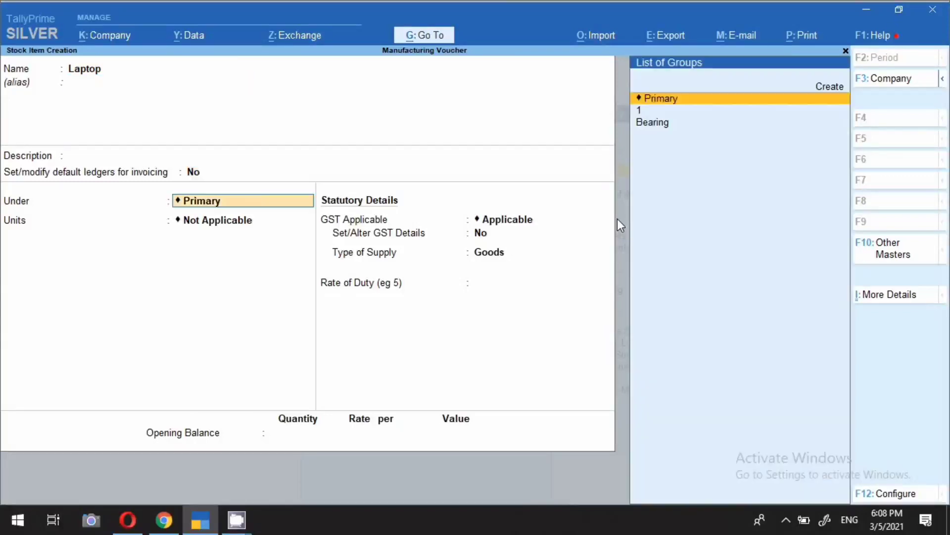
{"action": "key", "text": "Return"}
Set the unit of the Laptop stock item to pc (Pieces)
{"action": "key", "text": "Down"}
{"action": "key", "text": "Down"}
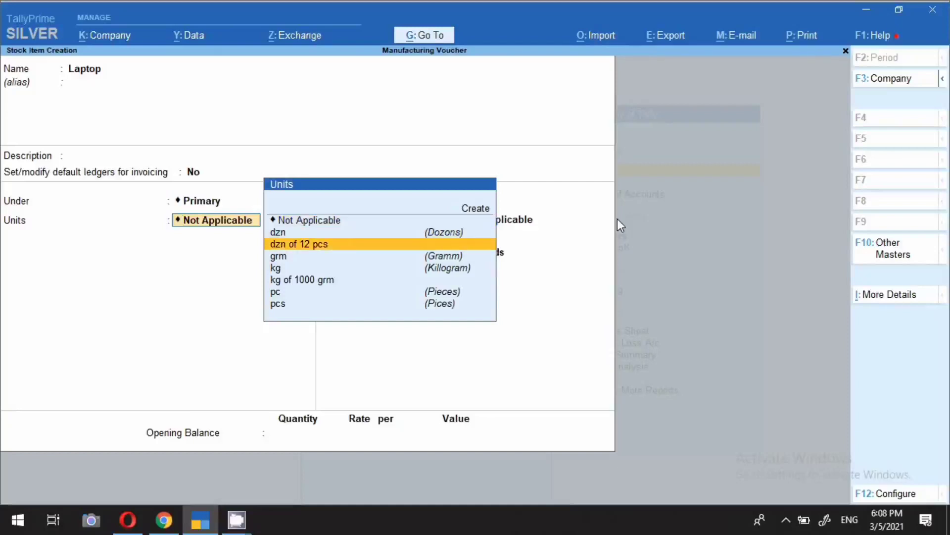
{"action": "key", "text": "Down"}
{"action": "key", "text": "Down"}
{"action": "key", "text": "Down"}
{"action": "key", "text": "Down"}
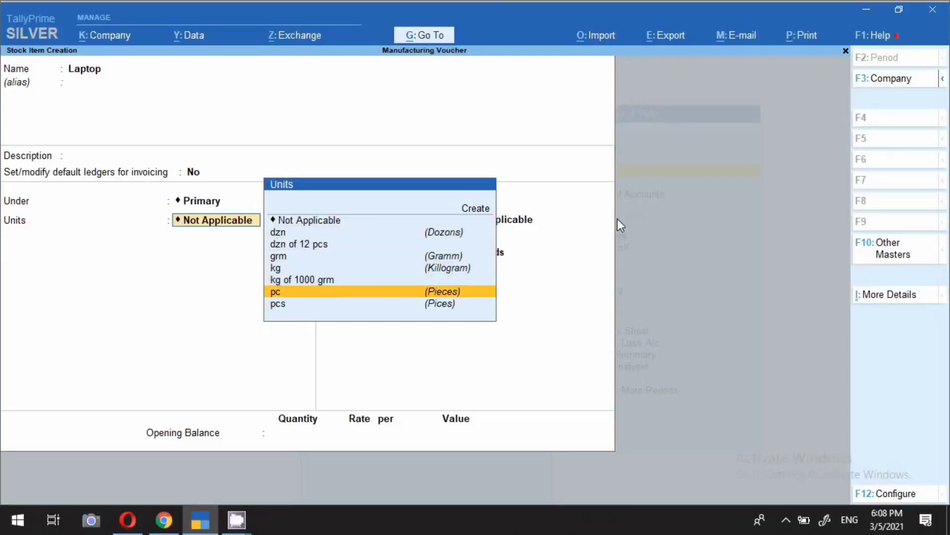
{"action": "key", "text": "Return"}
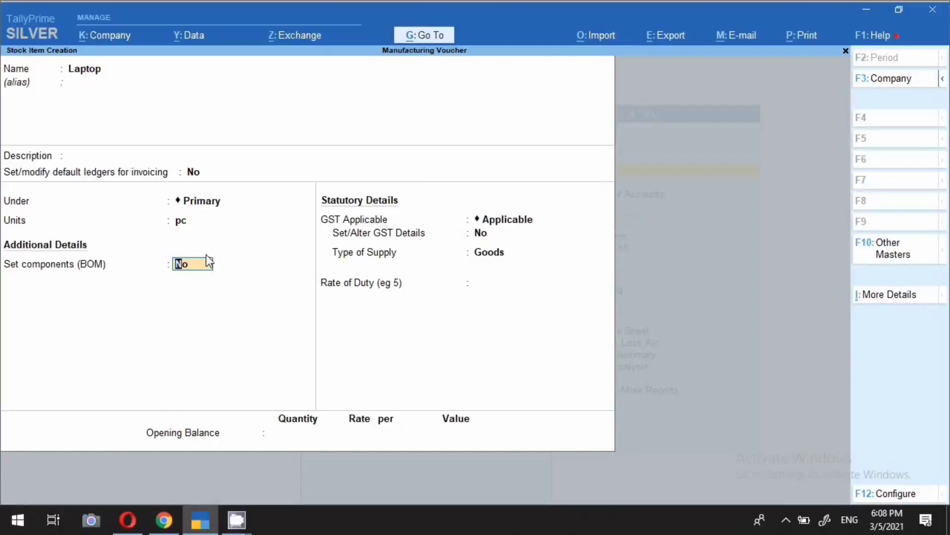
Enable Set components (BOM) for Laptop and create a BOM named Laptop with a unit of manufacture of 1 pc
{"action": "type", "text": "y"}
{"action": "key", "text": "Return"}
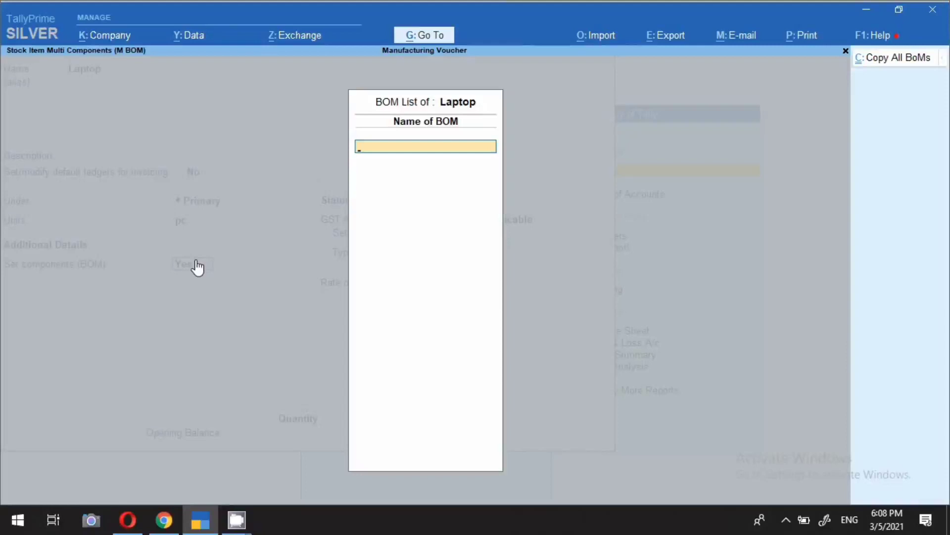
{"action": "type", "text": "Laptop"}
{"action": "key", "text": "Return"}
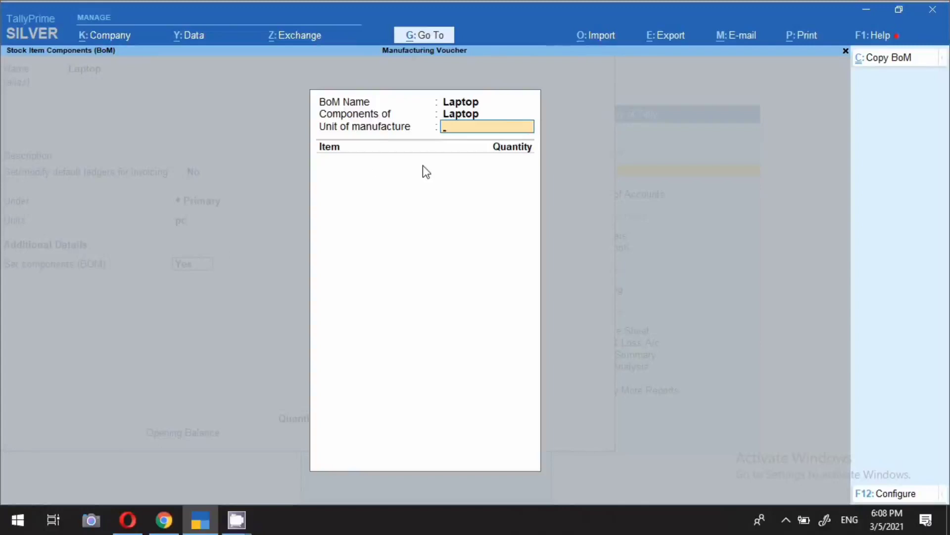
{"action": "type", "text": "1"}
{"action": "key", "text": "Return"}
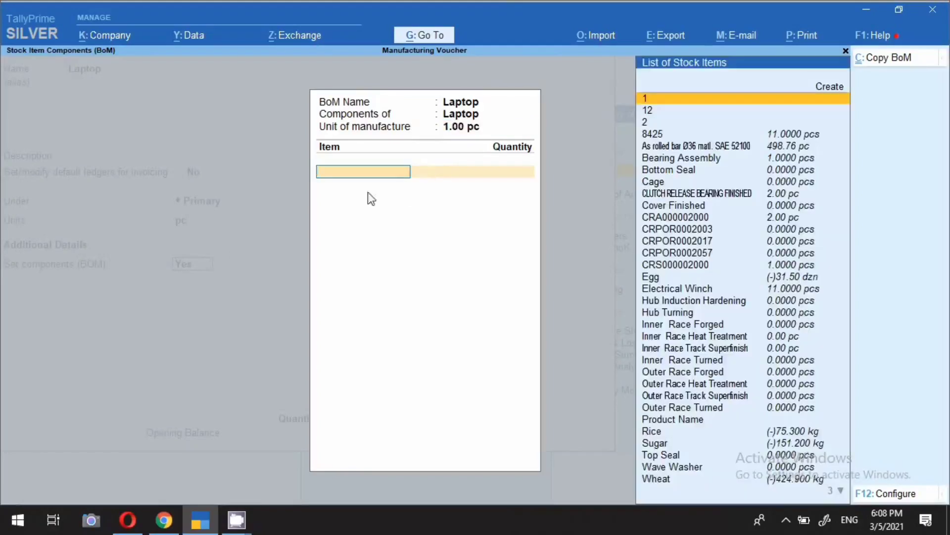
Start a new component stock item from the Laptop BOM, named Row Material for Laptop, under the Primary group
{"action": "key", "text": "alt+c"}
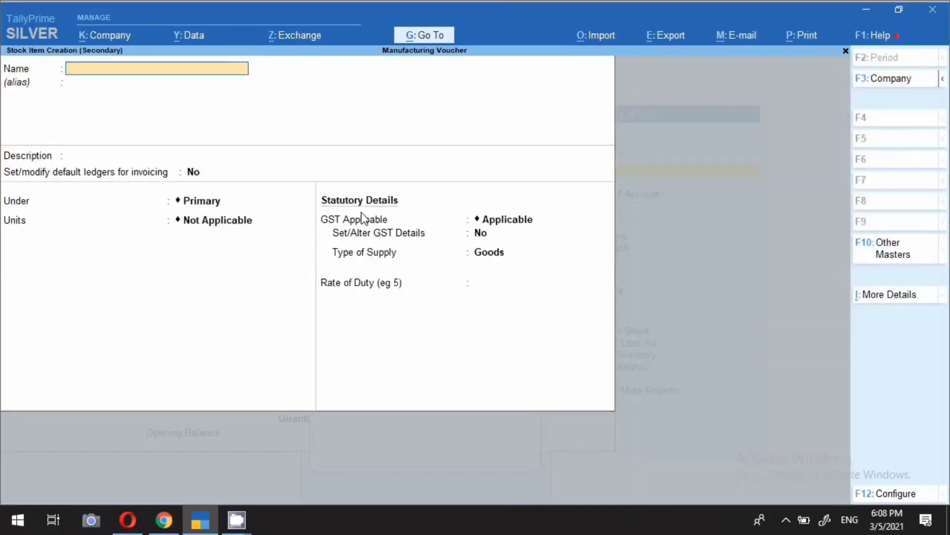
{"action": "type", "text": "Row Mat"}
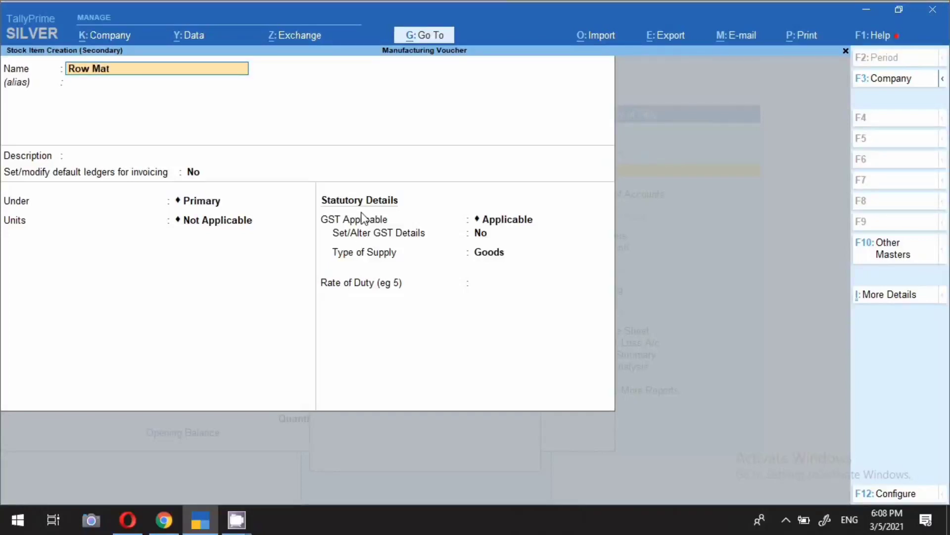
{"action": "type", "text": "erial "}
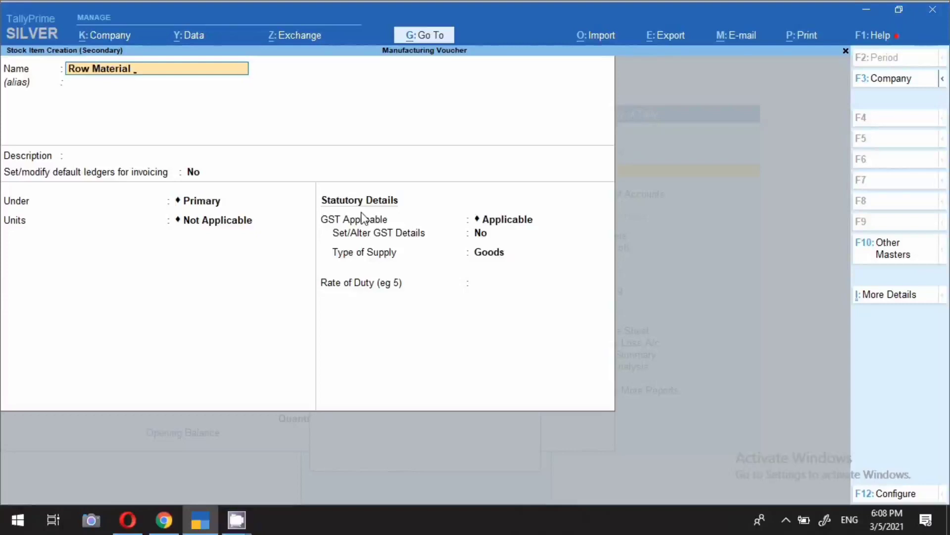
{"action": "type", "text": "for Laptop"}
{"action": "key", "text": "Return"}
{"action": "key", "text": "Return"}
{"action": "key", "text": "Return"}
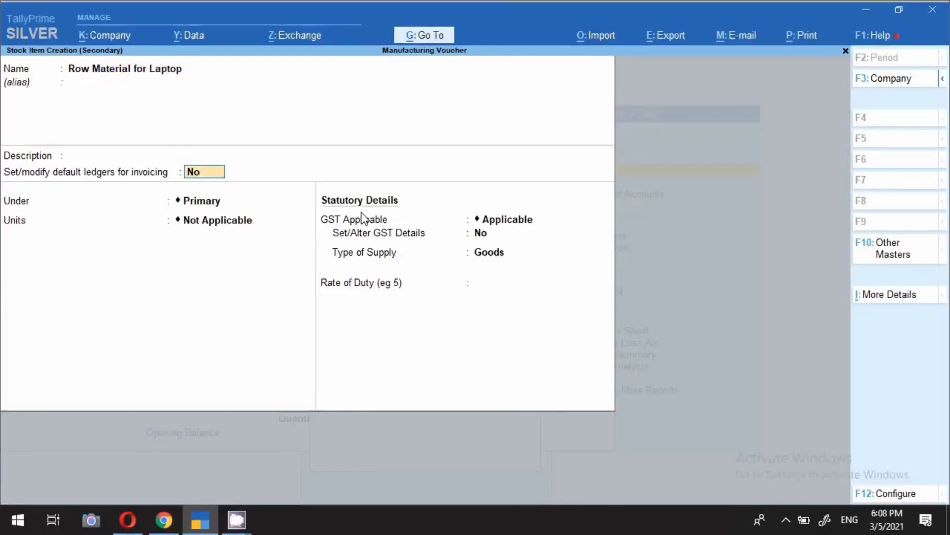
{"action": "key", "text": "Return"}
{"action": "key", "text": "Return"}
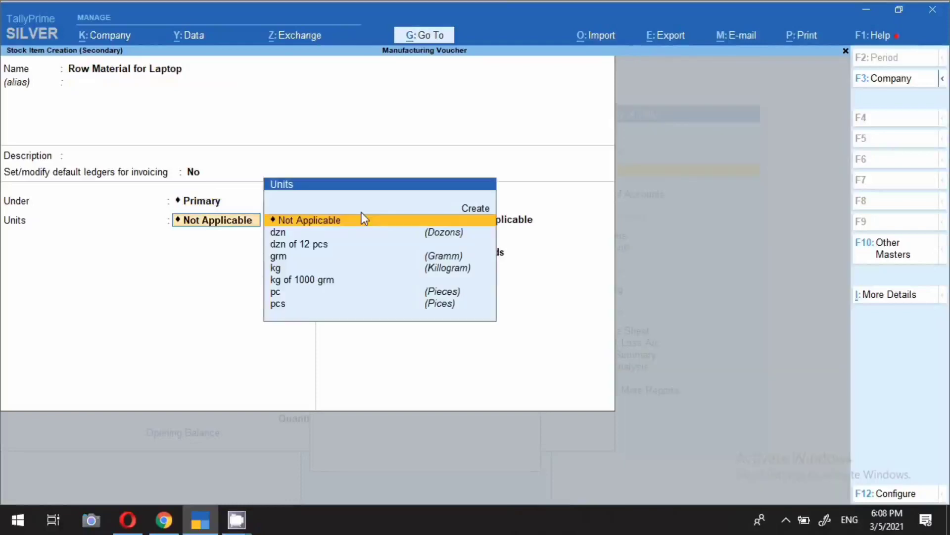
Set the unit of Row Material for Laptop to pc (Pieces)
{"action": "key", "text": "Down"}
{"action": "key", "text": "Down"}
{"action": "key", "text": "Down"}
{"action": "key", "text": "Down"}
{"action": "key", "text": "Down"}
{"action": "key", "text": "Down"}
{"action": "key", "text": "Return"}
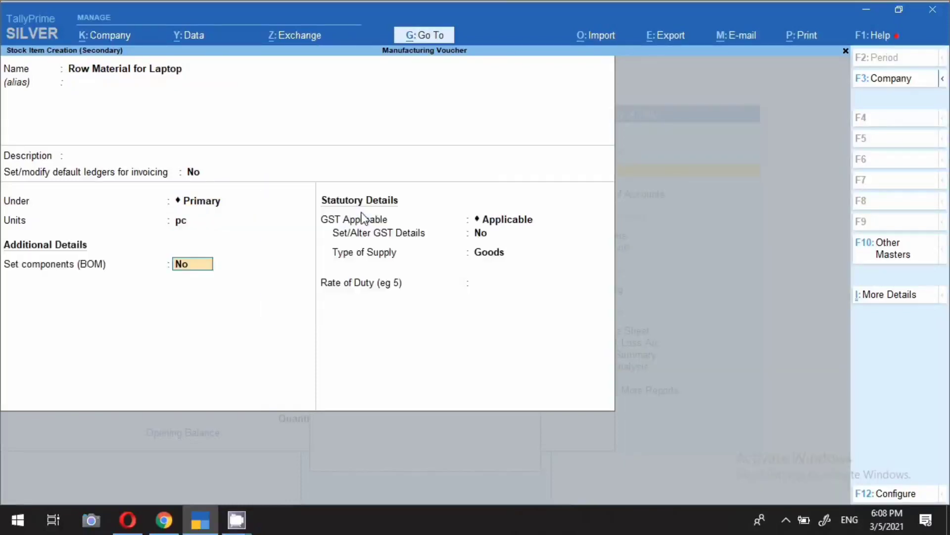
Save Row Material for Laptop without its own components and set its quantity in the Laptop BOM to 1 pc
{"action": "key", "text": "Return"}
{"action": "key", "text": "Return"}
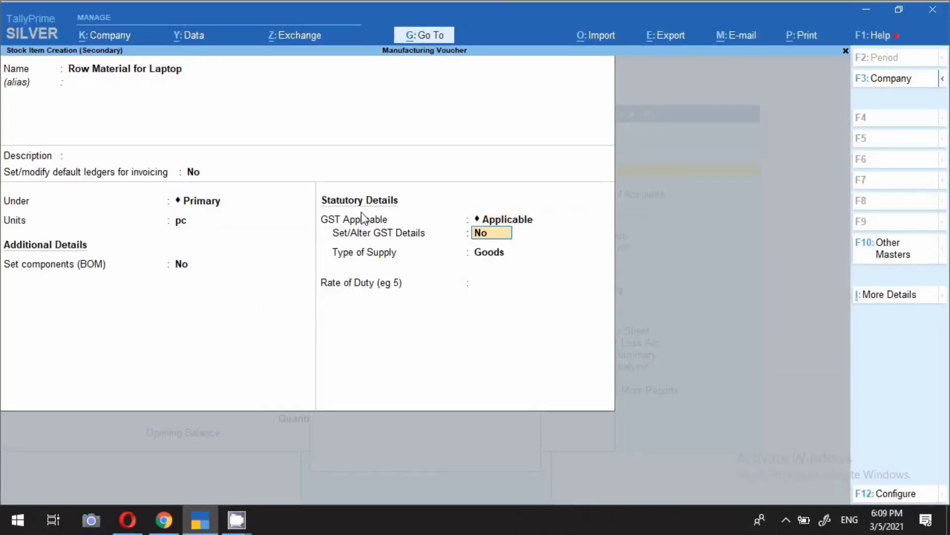
{"action": "key", "text": "ctrl"}
{"action": "key", "text": "ctrl+a"}
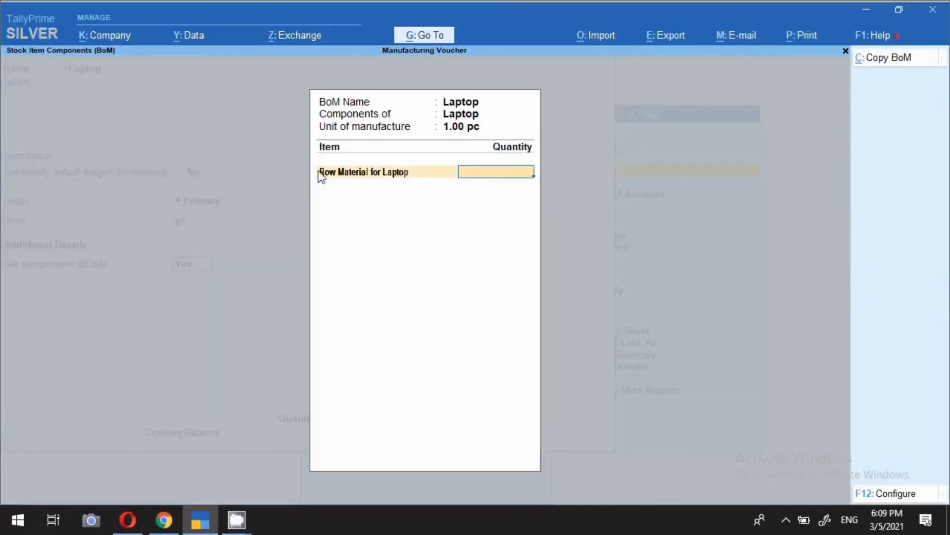
{"action": "type", "text": "1"}
{"action": "key", "text": "Return"}
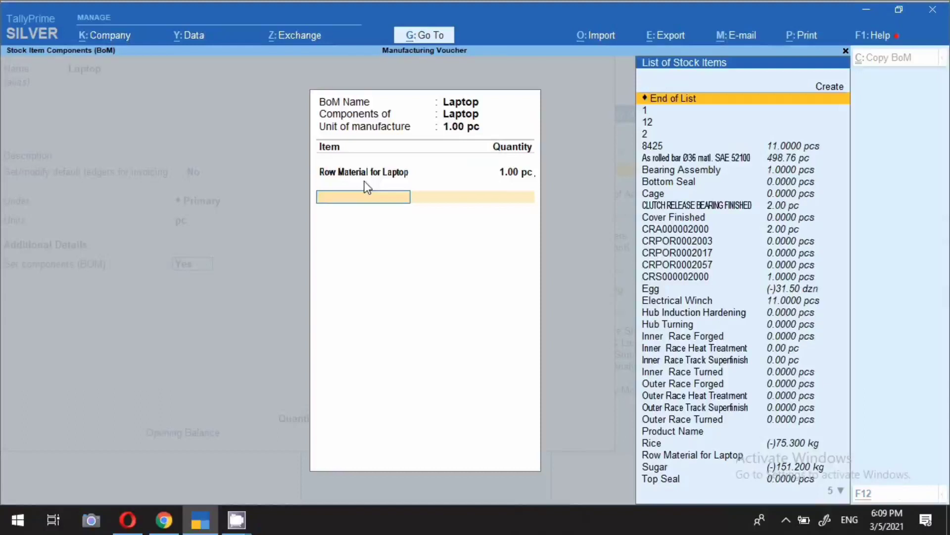
Start a second component stock item for the Laptop BOM, named Screen, under the Primary group
{"action": "key", "text": "alt+c"}
{"action": "type", "text": "Screen"}
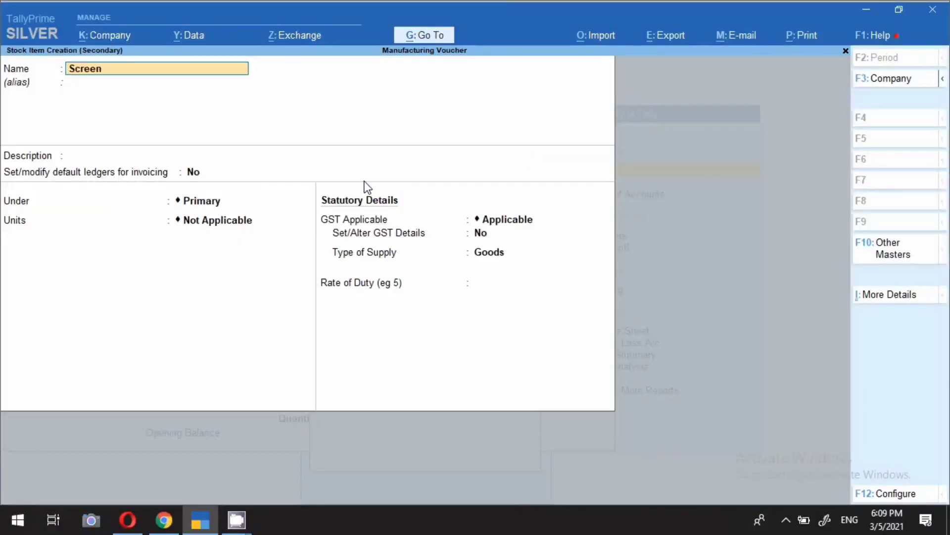
{"action": "key", "text": "Return"}
{"action": "key", "text": "Return"}
{"action": "key", "text": "Return"}
{"action": "key", "text": "Return"}
{"action": "key", "text": "Return"}
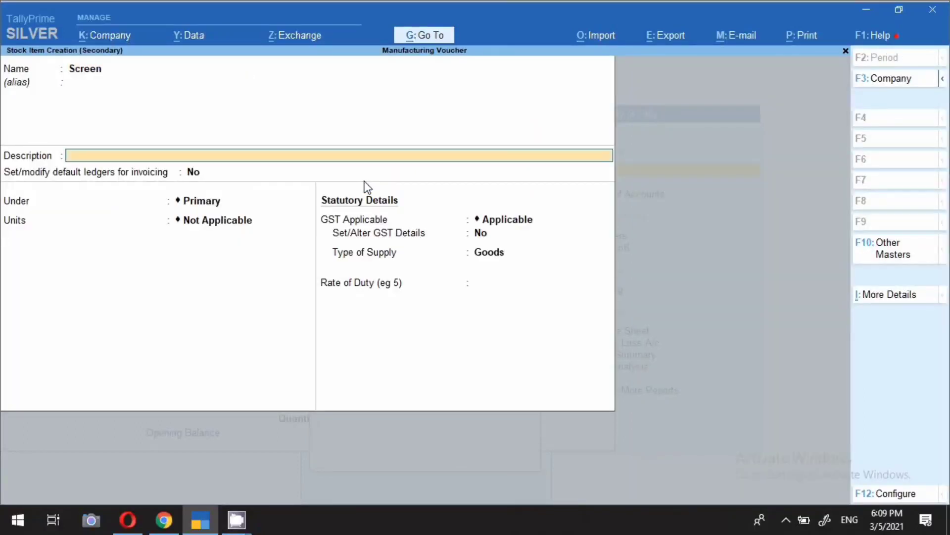
Set the unit of the Screen stock item to pc (Pieces)
{"action": "key", "text": "Down"}
{"action": "key", "text": "Down"}
{"action": "key", "text": "Down"}
{"action": "key", "text": "Down"}
{"action": "key", "text": "Down"}
{"action": "key", "text": "Down"}
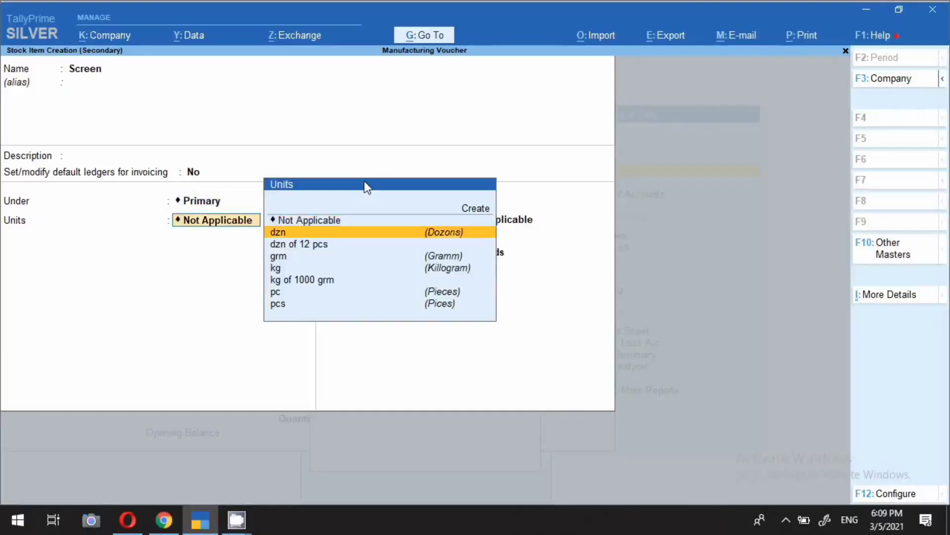
{"action": "key", "text": "Return"}
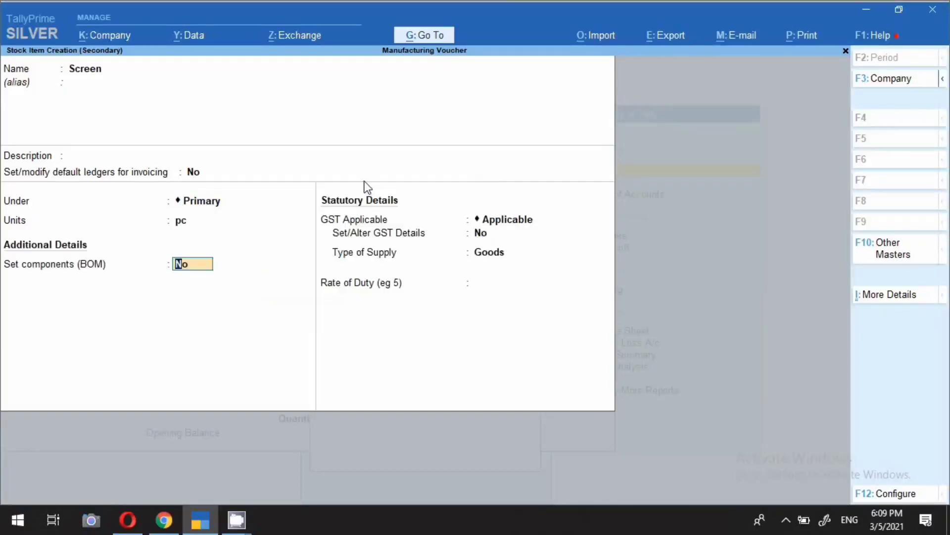
Save the Screen stock item and set its quantity in the Laptop BOM to 1 pc
{"action": "key", "text": "ctrl"}
{"action": "key", "text": "ctrl+a"}
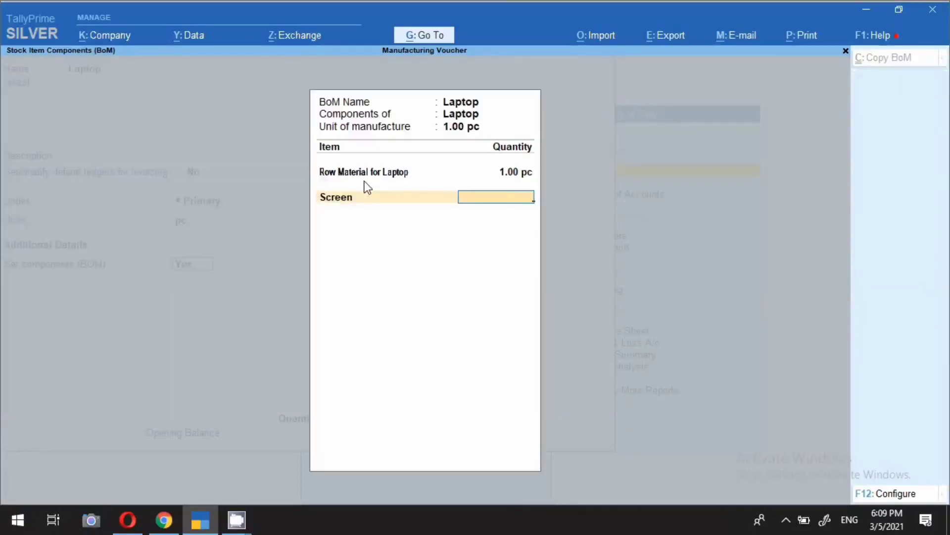
{"action": "type", "text": "1"}
{"action": "key", "text": "Return"}
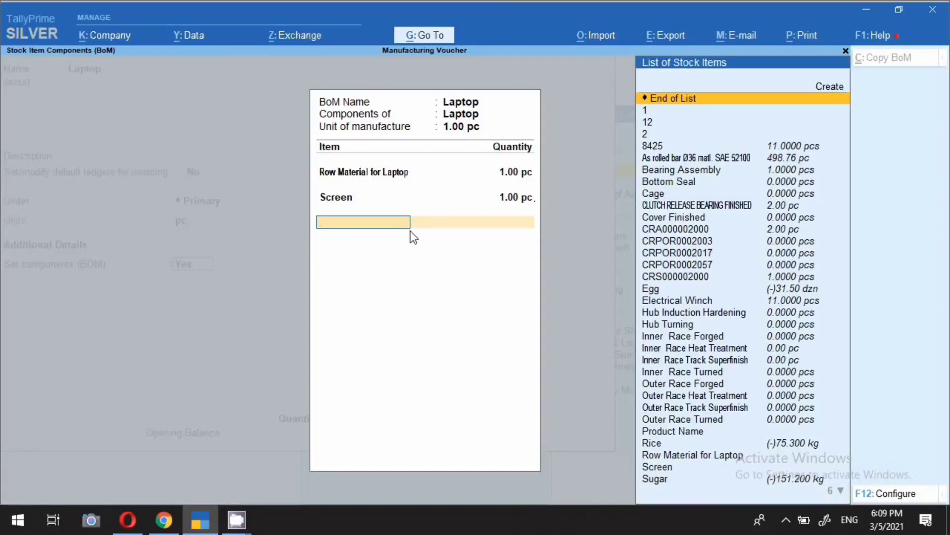
Accept the Laptop BOM, end the BOM list and save the Laptop stock item with its statutory defaults
{"action": "key", "text": "ctrl+a"}
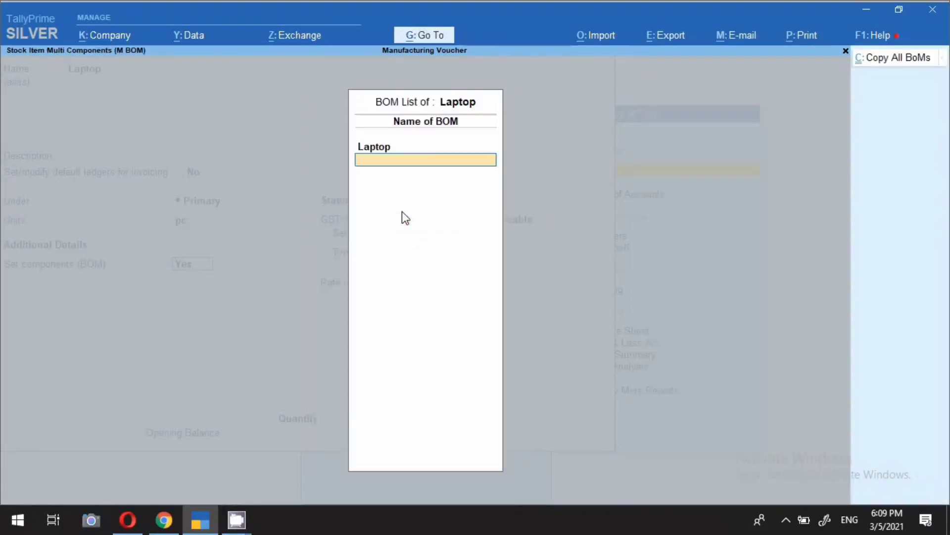
{"action": "key", "text": "Return"}
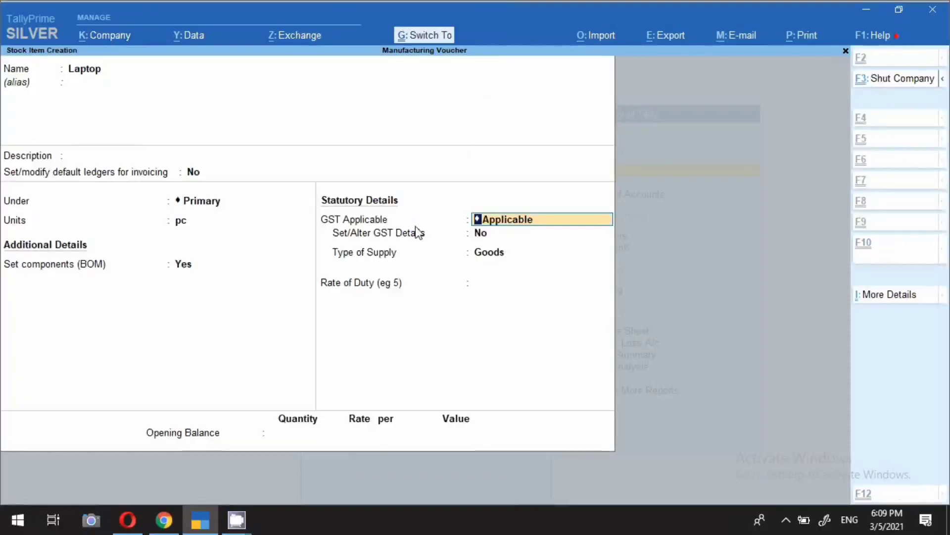
{"action": "key", "text": "ctrl+a"}
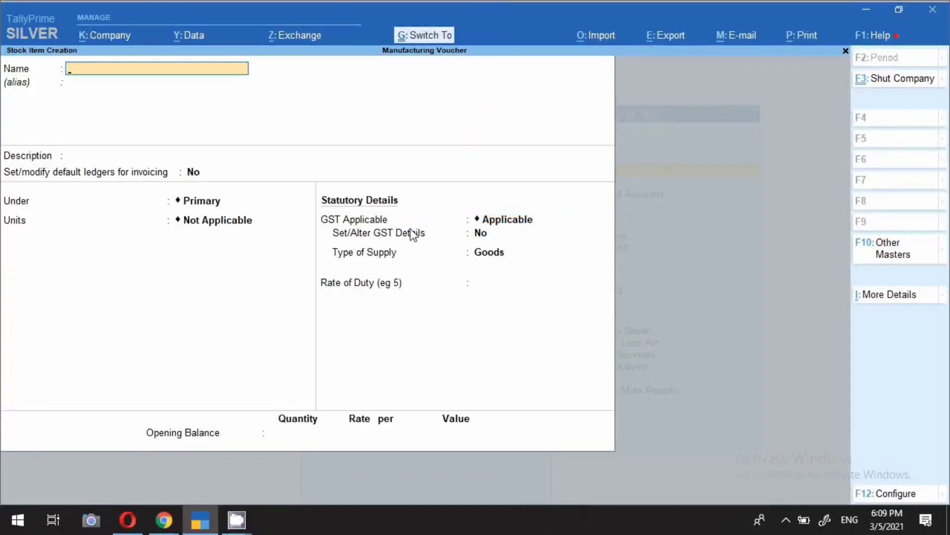
Name the next stock item Refrigrator and keep it under the Primary group with default ledgers for invoicing set to No
{"action": "type", "text": "Refrigrator"}
{"action": "key", "text": "Return"}
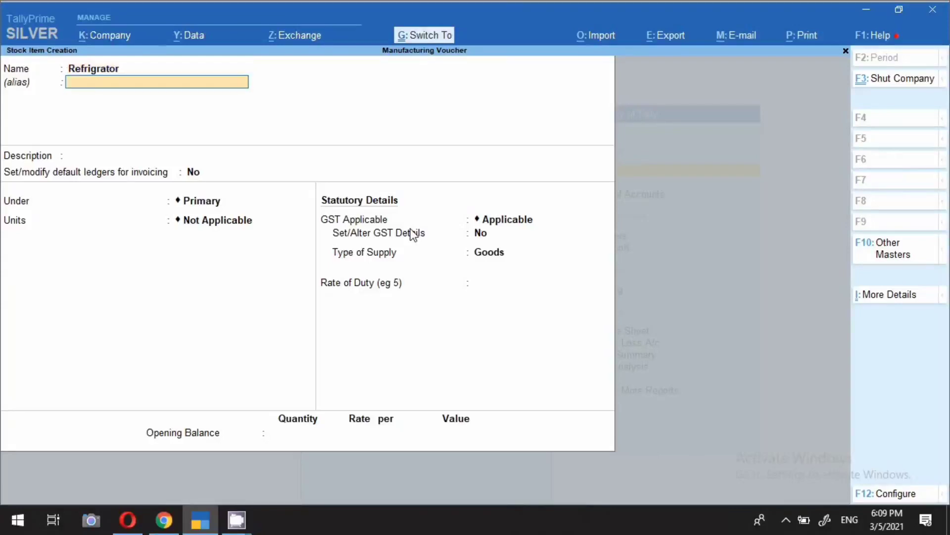
{"action": "key", "text": "Return"}
{"action": "key", "text": "Return"}
{"action": "key", "text": "Return"}
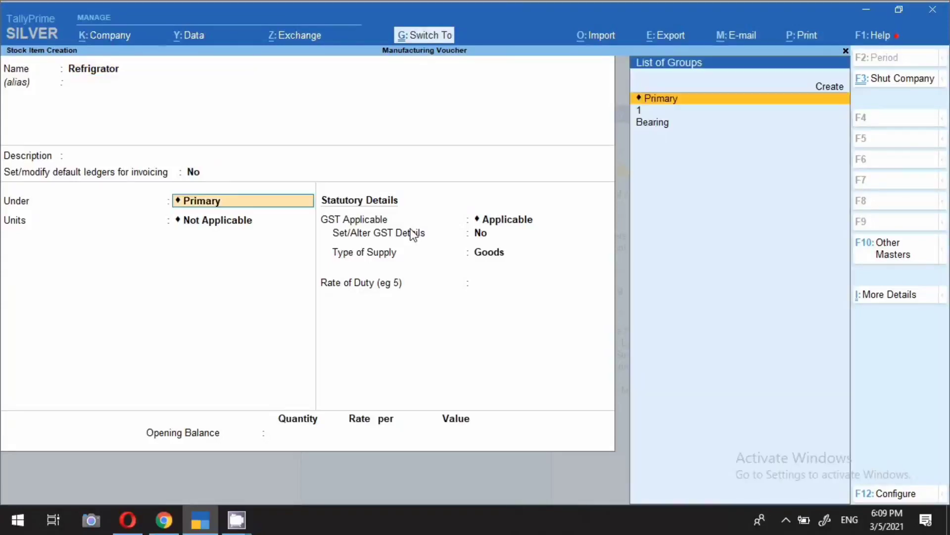
{"action": "key", "text": "Return"}
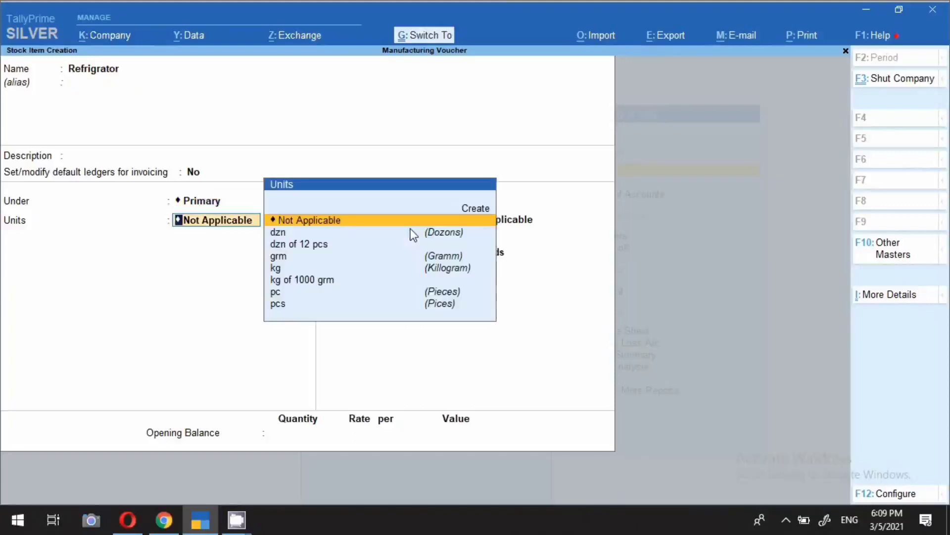
Set the unit of the Refrigrator stock item to pc (Pieces)
{"action": "key", "text": "Down"}
{"action": "key", "text": "Down"}
{"action": "key", "text": "Down"}
{"action": "key", "text": "Down"}
{"action": "key", "text": "Down"}
{"action": "key", "text": "Down"}
{"action": "key", "text": "Return"}
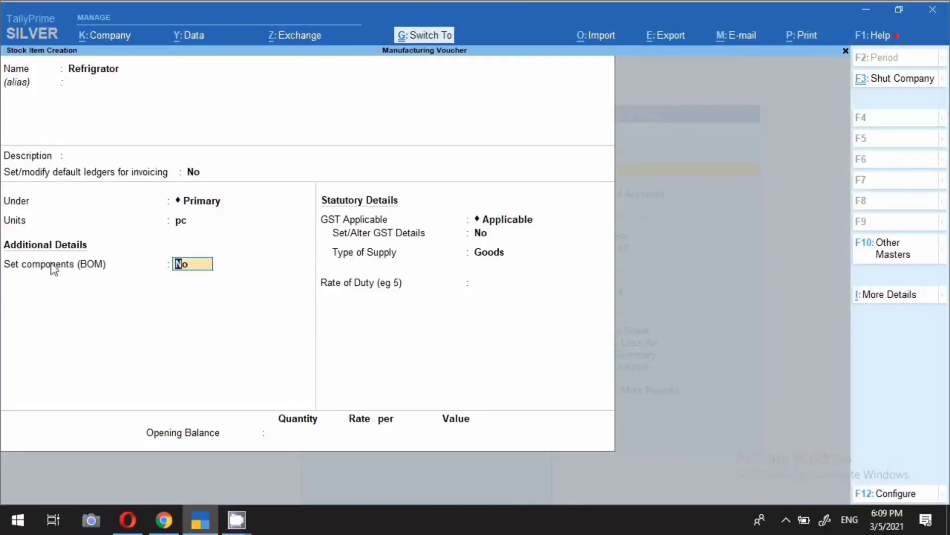
Enable Set components (BOM) for Refrigrator and create a BOM named Refir with a unit of manufacture of 1 pc
{"action": "type", "text": "y"}
{"action": "key", "text": "Return"}
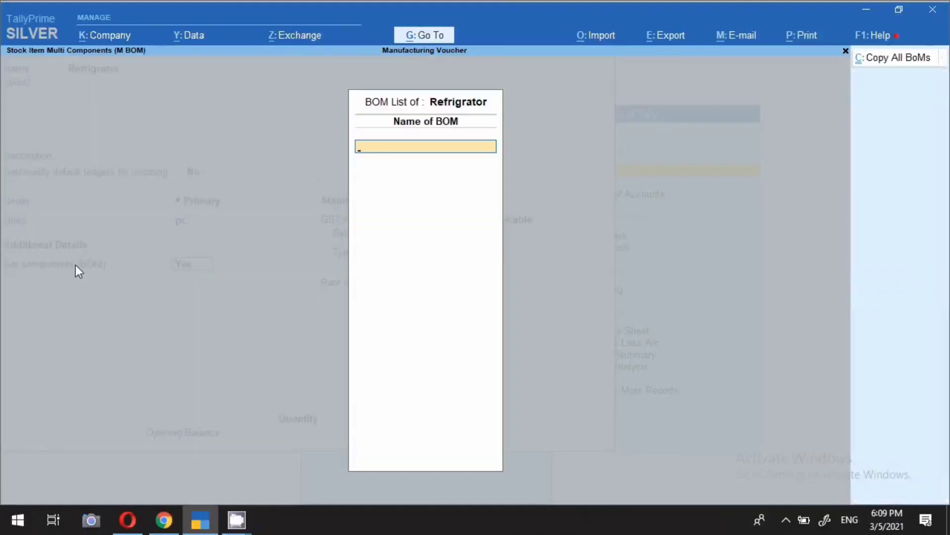
{"action": "type", "text": "Refir"}
{"action": "key", "text": "Return"}
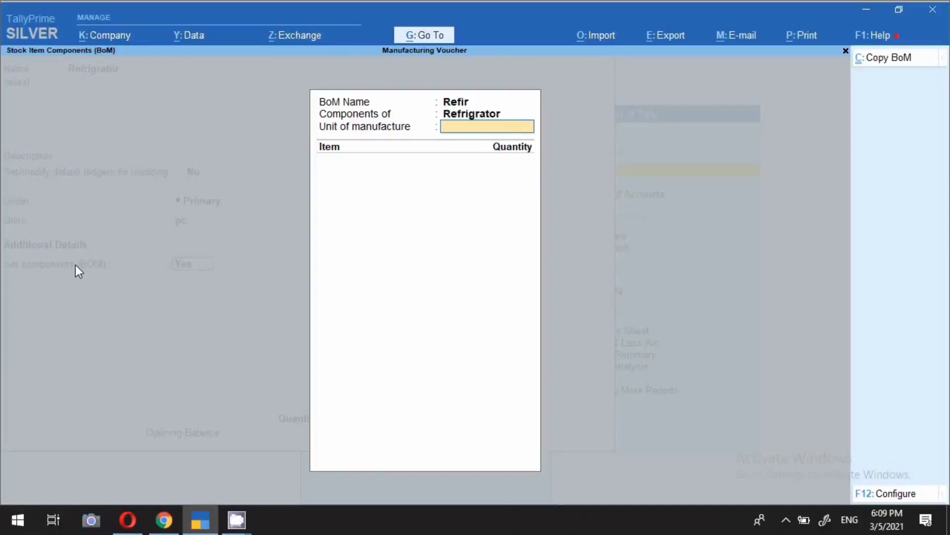
{"action": "type", "text": "1"}
{"action": "key", "text": "Return"}
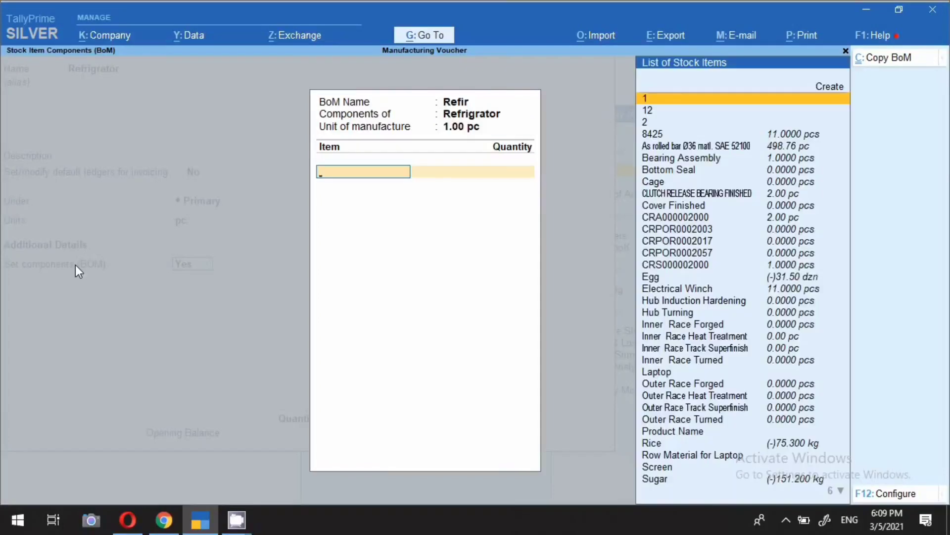
{"action": "type", "text": "win"}
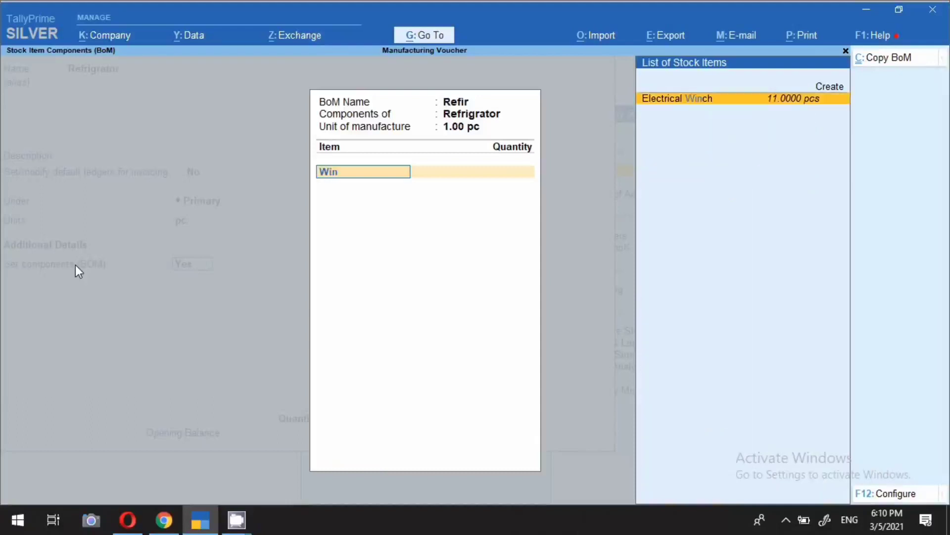
{"action": "type", "text": "d"}
{"action": "key", "text": "BackSpace"}
{"action": "key", "text": "BackSpace"}
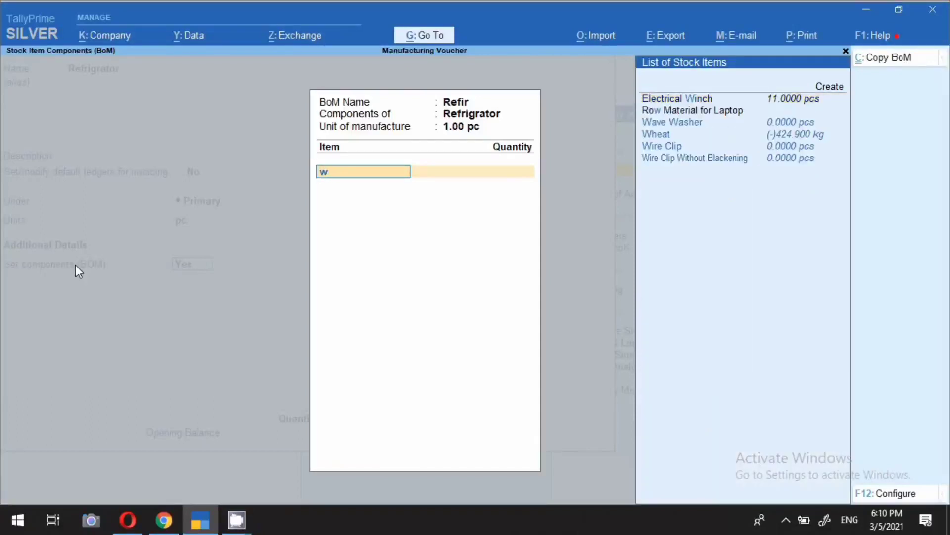
{"action": "key", "text": "BackSpace"}
Create a component stock item named Refrigrator Outer Body Part from the Refir BOM, keeping it under the Primary group
{"action": "key", "text": "alt+c"}
{"action": "type", "text": "Refrigra"}
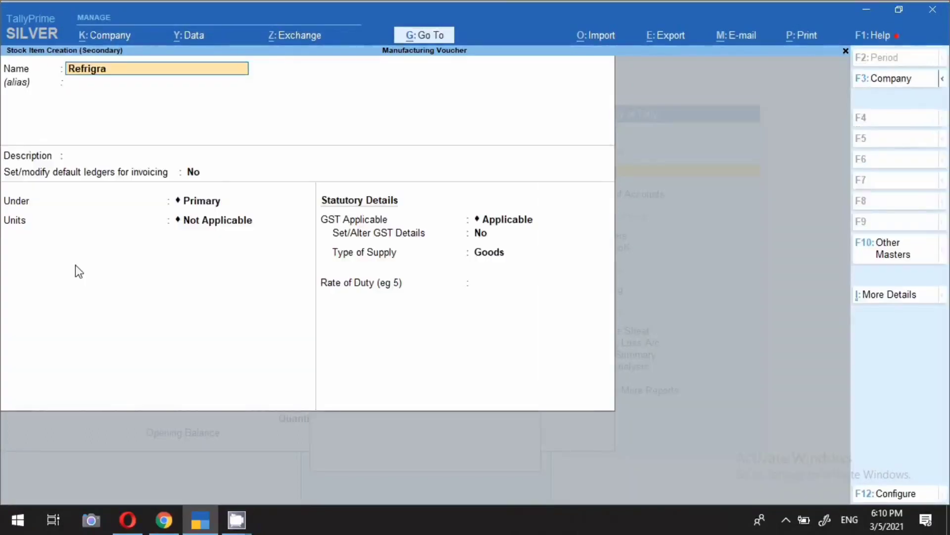
{"action": "type", "text": "tor Outer Body Part"}
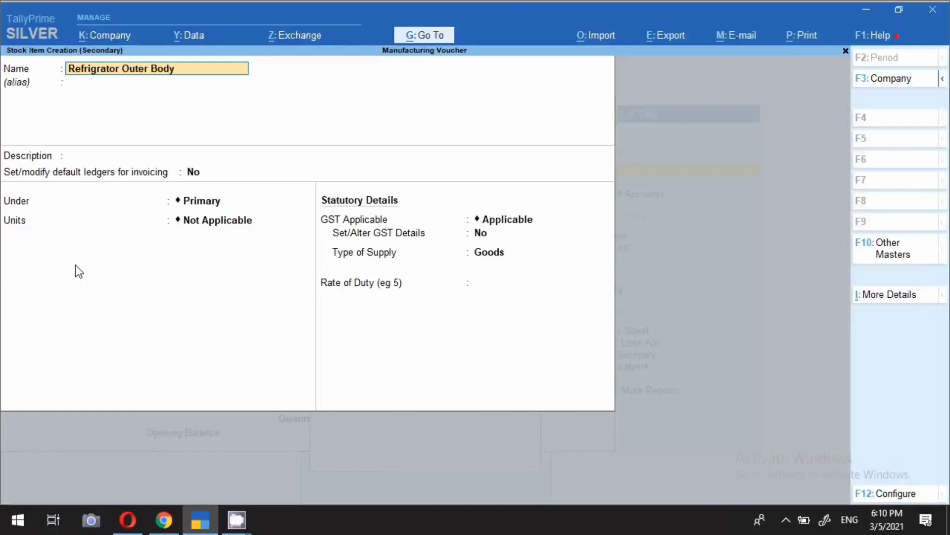
{"action": "key", "text": "Return"}
{"action": "key", "text": "Return"}
{"action": "key", "text": "Return"}
{"action": "key", "text": "Return"}
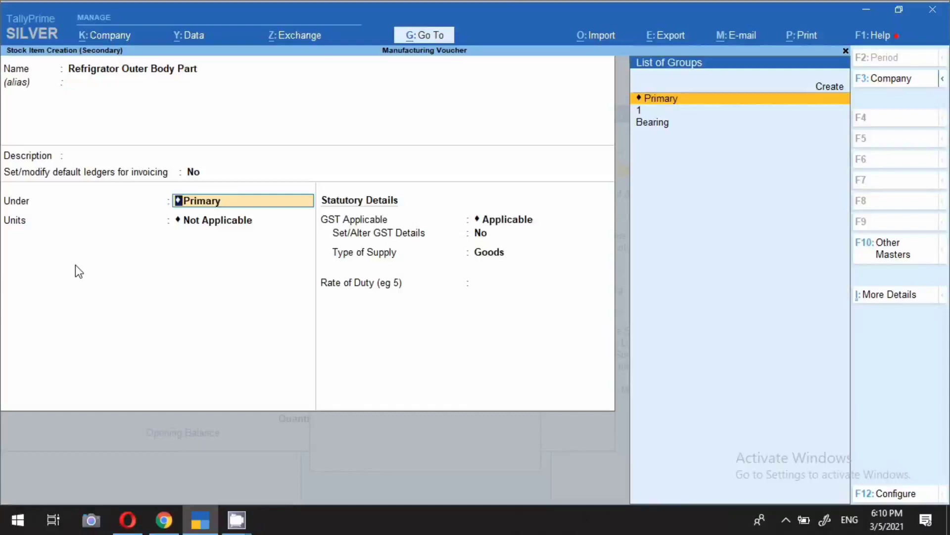
{"action": "key", "text": "Return"}
Set the outer body part's unit to pc (Pieces), save the item and give it a BOM quantity of 1 pc
{"action": "key", "text": "Down"}
{"action": "key", "text": "Down"}
{"action": "key", "text": "Down"}
{"action": "key", "text": "Down"}
{"action": "key", "text": "Down"}
{"action": "key", "text": "Down"}
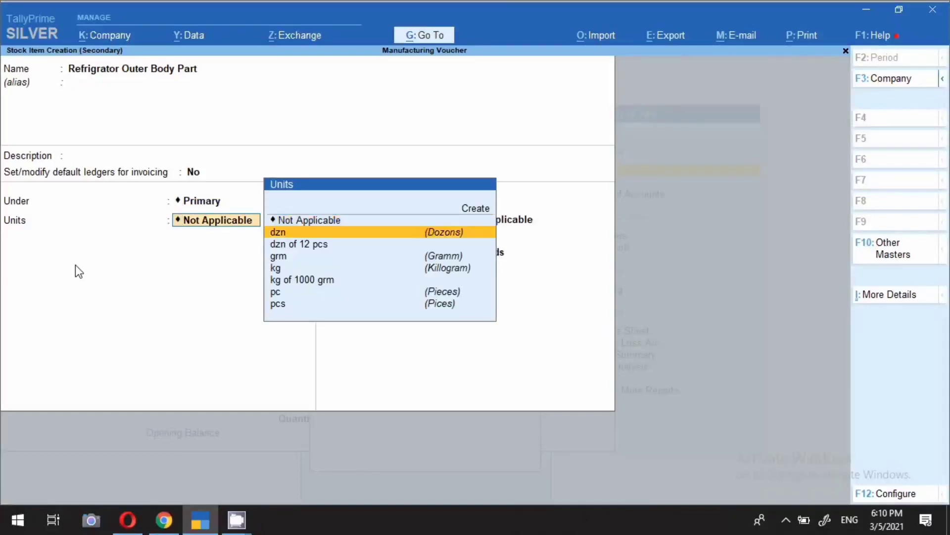
{"action": "key", "text": "Return"}
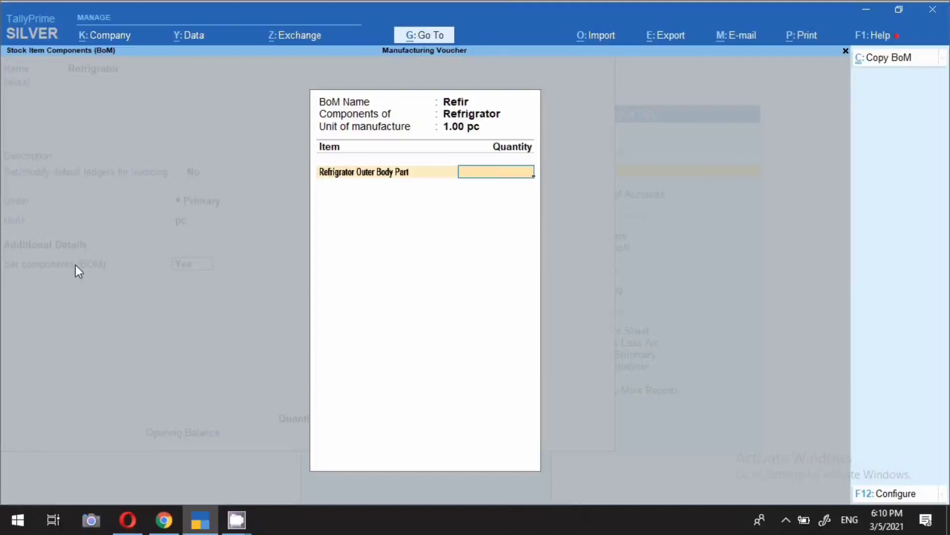
{"action": "type", "text": "1"}
{"action": "key", "text": "Return"}
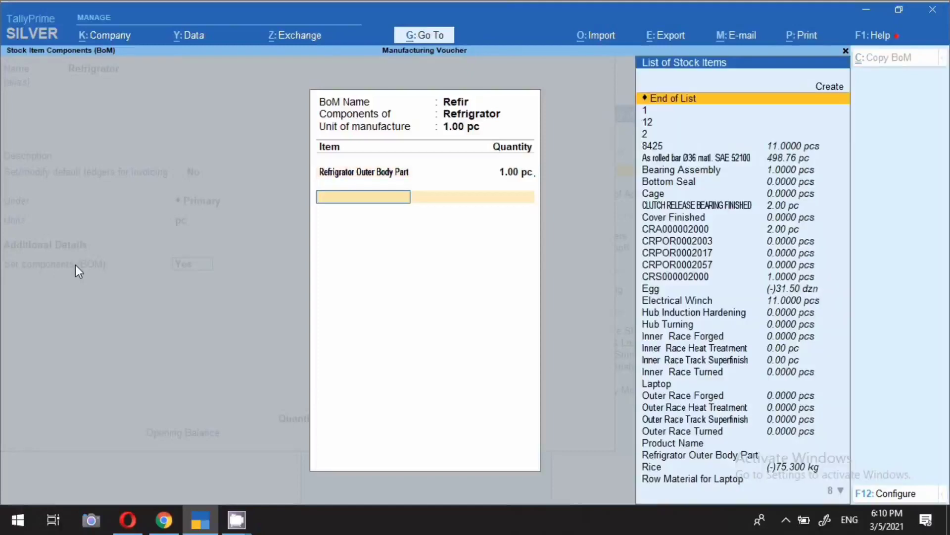
Create a second component stock item named Refrigrate Inner Parts from the BOM, keeping it under the Primary group
{"action": "key", "text": "alt+c"}
{"action": "type", "text": "Ref"}
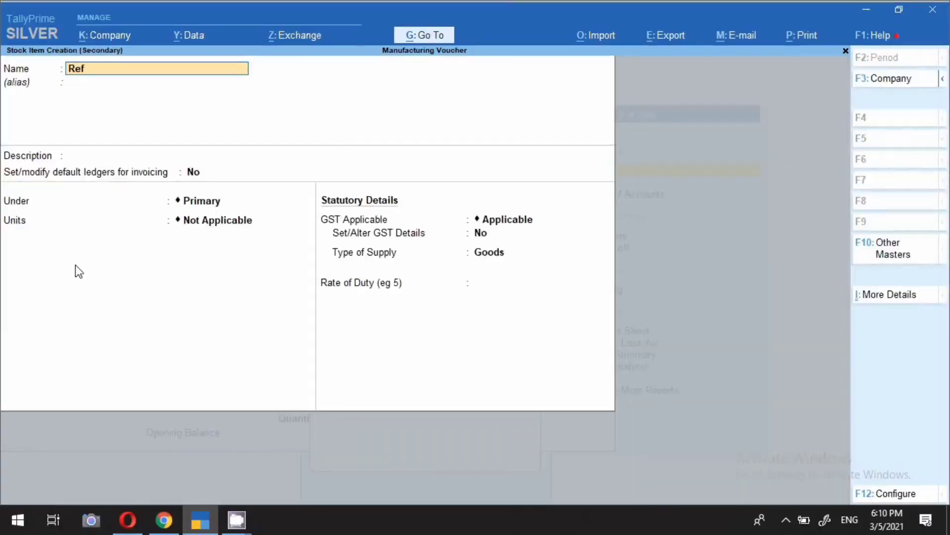
{"action": "type", "text": "rigrate Inner Parts"}
{"action": "key", "text": "Return"}
{"action": "key", "text": "Return"}
{"action": "key", "text": "Return"}
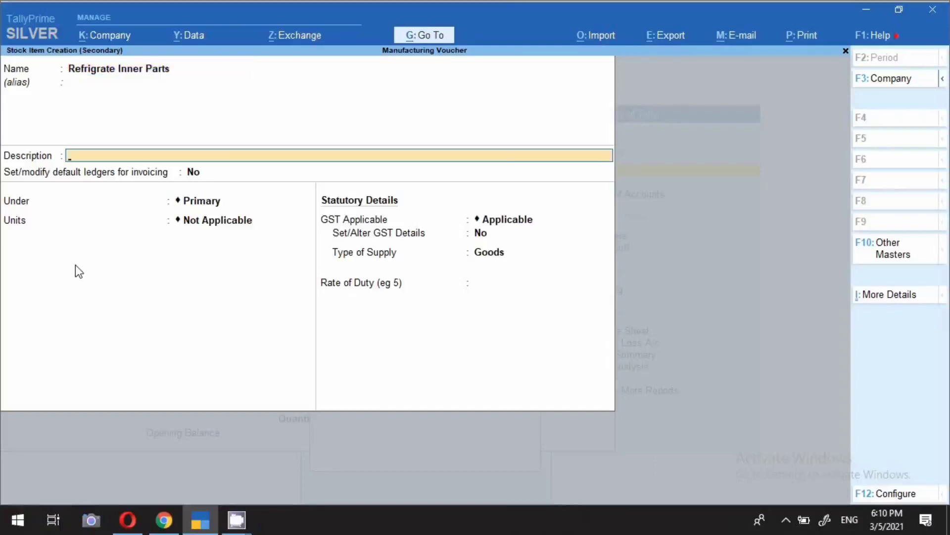
{"action": "key", "text": "Return"}
Set the inner parts item's unit to pc (Pieces), save it and give it a BOM quantity of 1 pc
{"action": "key", "text": "Down"}
{"action": "key", "text": "Down"}
{"action": "key", "text": "Down"}
{"action": "key", "text": "Down"}
{"action": "key", "text": "Down"}
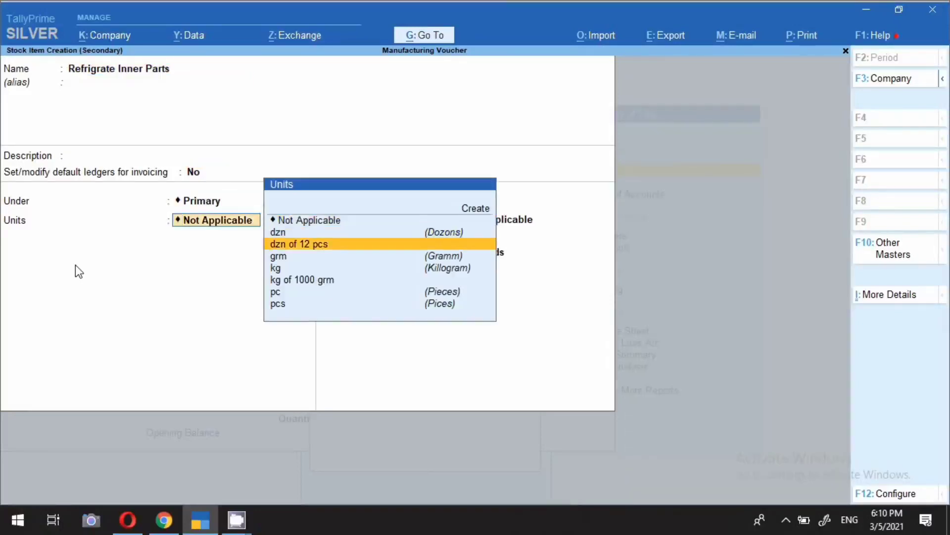
{"action": "key", "text": "Down"}
{"action": "key", "text": "Return"}
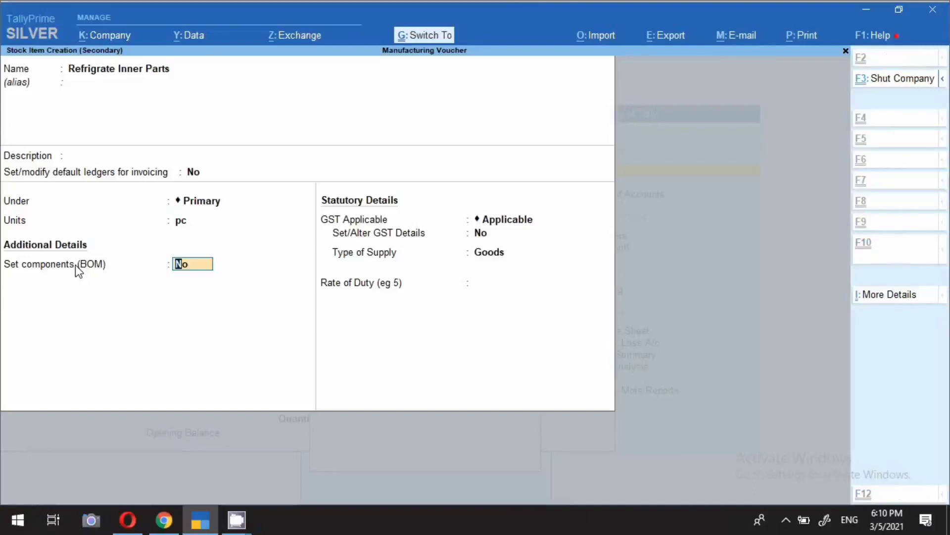
{"action": "key", "text": "ctrl+a"}
{"action": "type", "text": "1"}
{"action": "key", "text": "Return"}
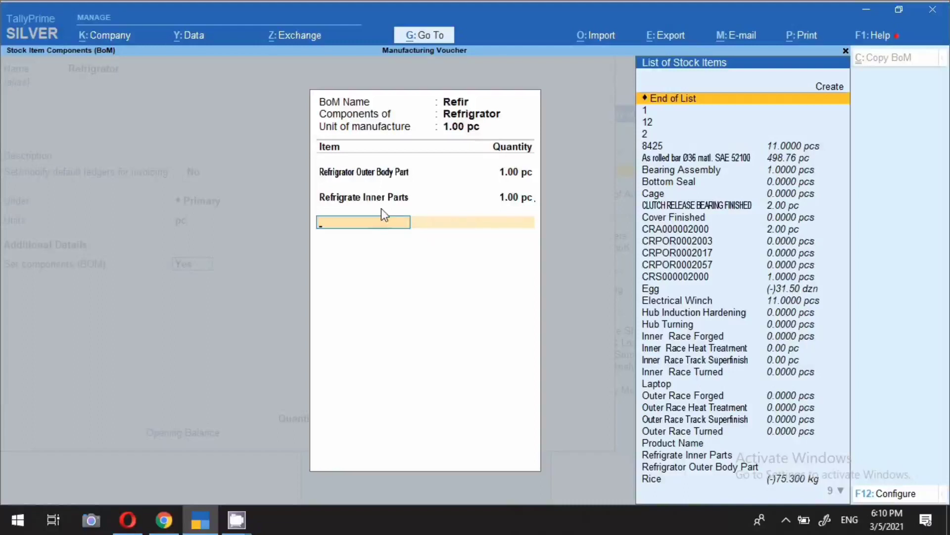
Accept the Refir BOM, save the Refrigrator stock item with its statutory defaults and return to the Gateway of Tally
{"action": "key", "text": "ctrl+a"}
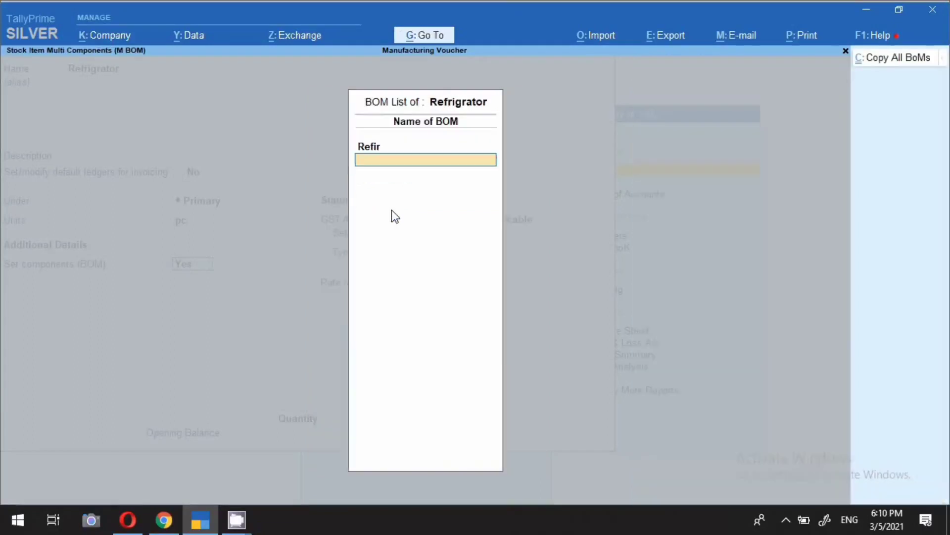
{"action": "key", "text": "ctrl+a"}
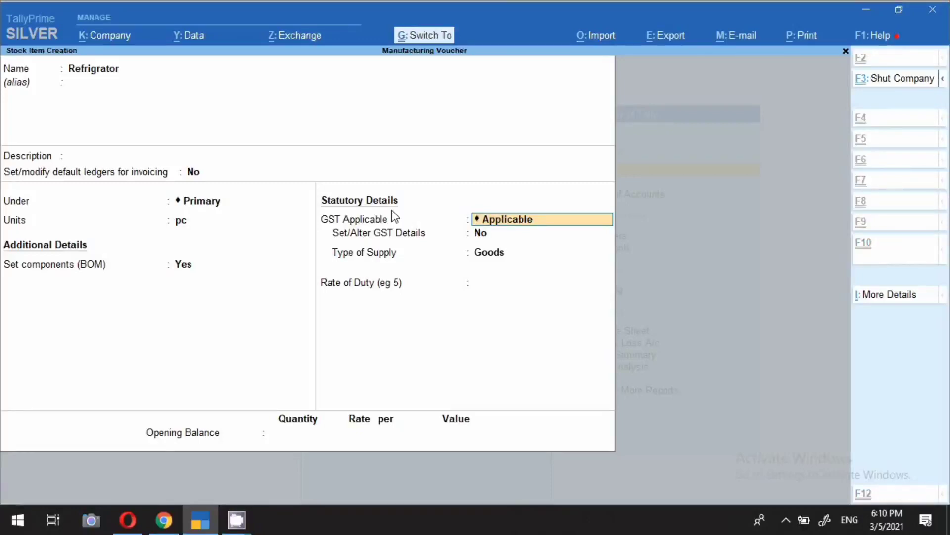
{"action": "key", "text": "ctrl+a"}
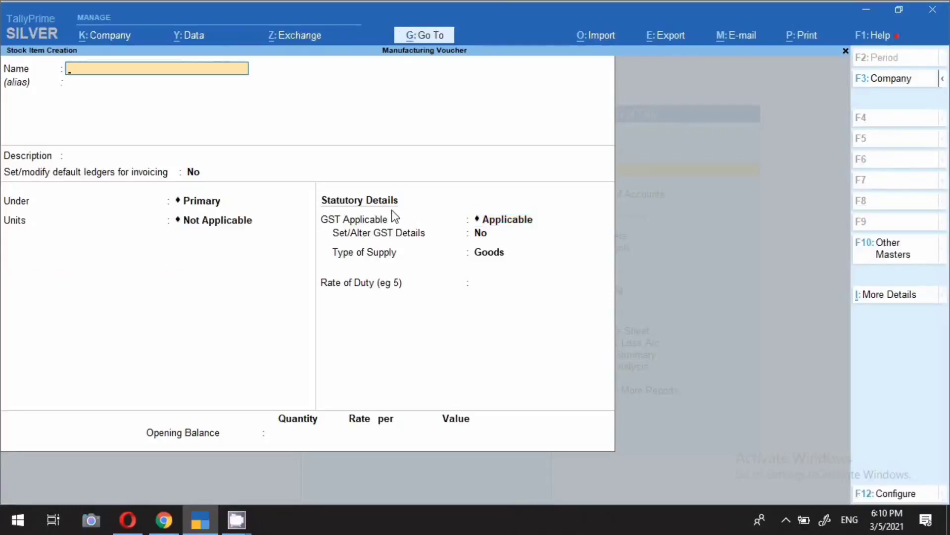
{"action": "key", "text": "Escape"}
{"action": "key", "text": "y"}
{"action": "key", "text": "Escape"}
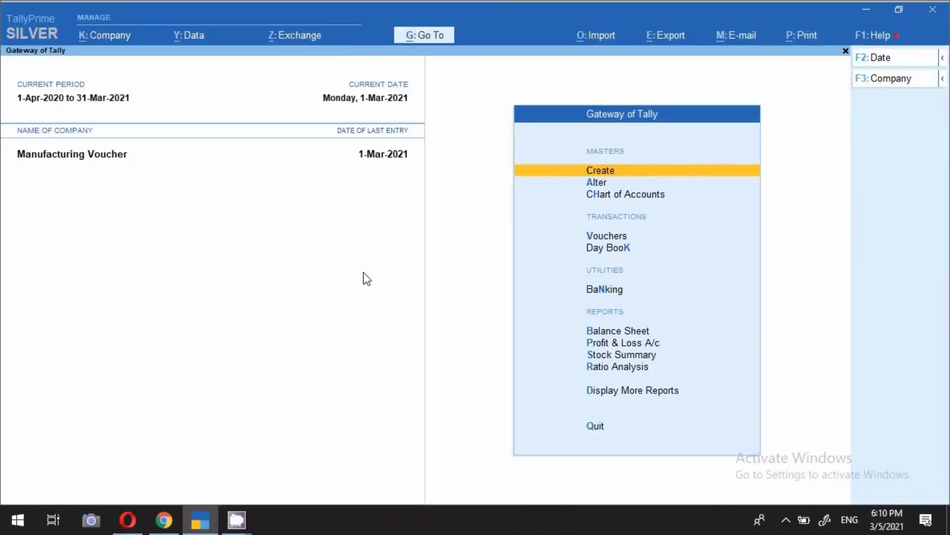
Start a new voucher of the Laptop Manufacturing type
{"action": "key", "text": "v"}
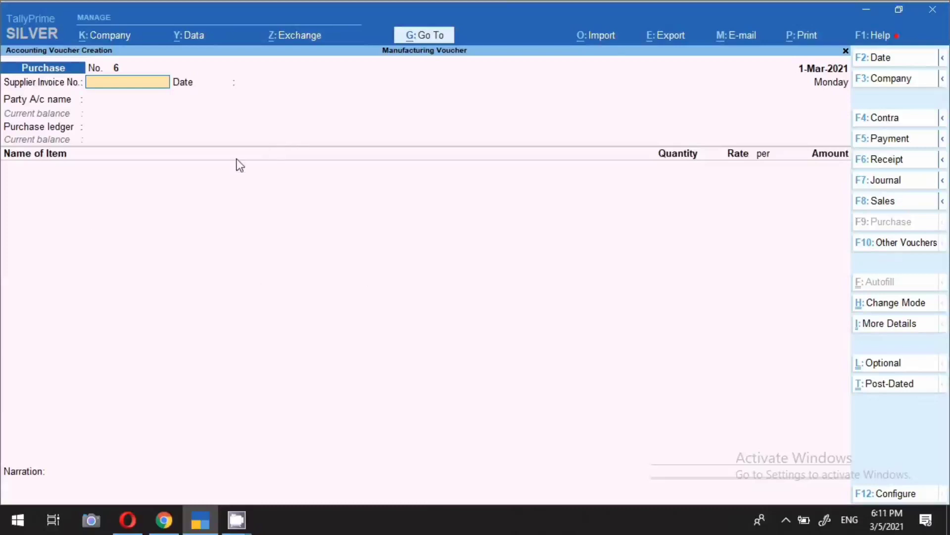
{"action": "left_click", "coordinate": [905, 245]}
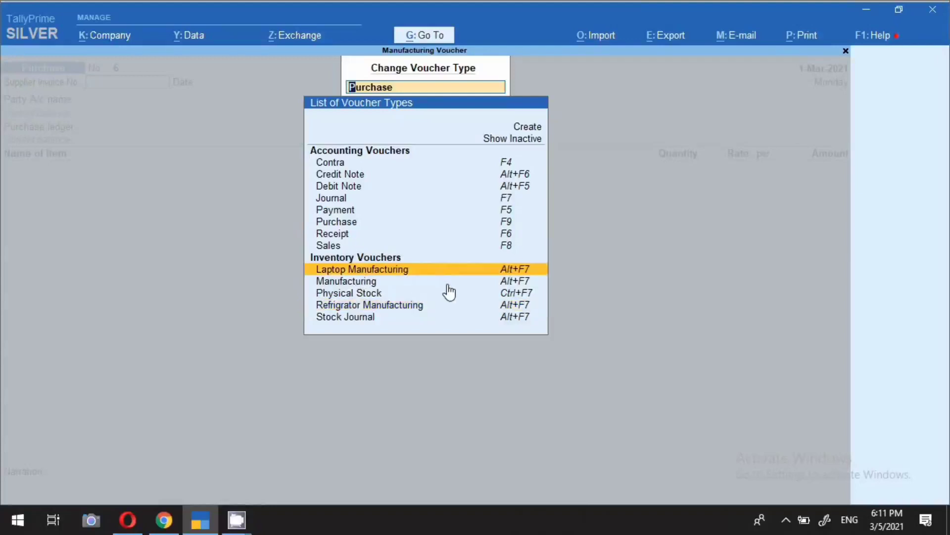
{"action": "key", "text": "Return"}
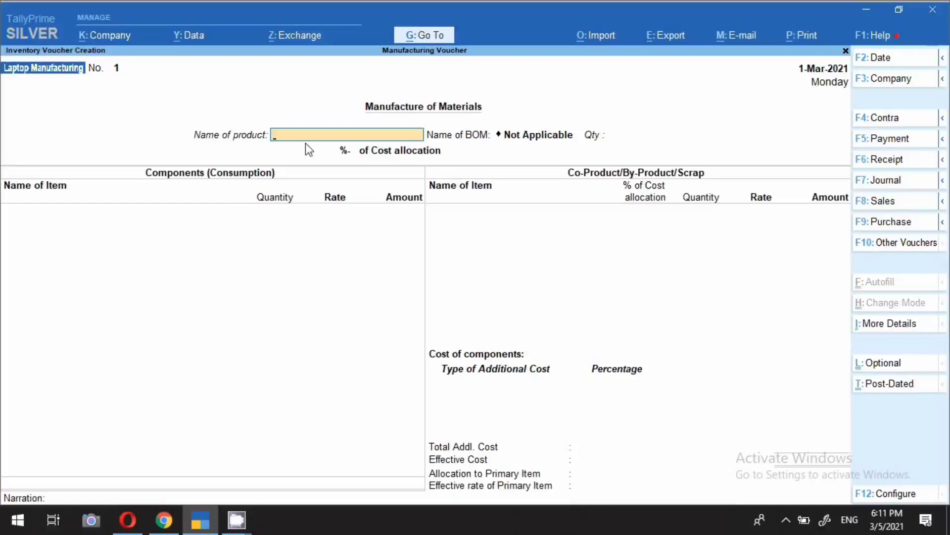
Record the manufacture of 10 pc of Laptop using the Laptop BOM and save the voucher
{"action": "type", "text": "Lap"}
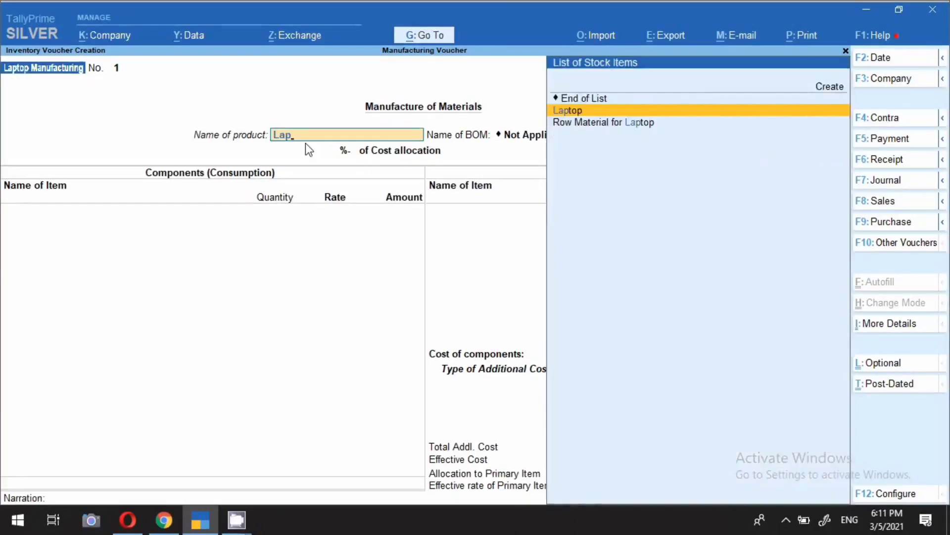
{"action": "key", "text": "Return"}
{"action": "key", "text": "Return"}
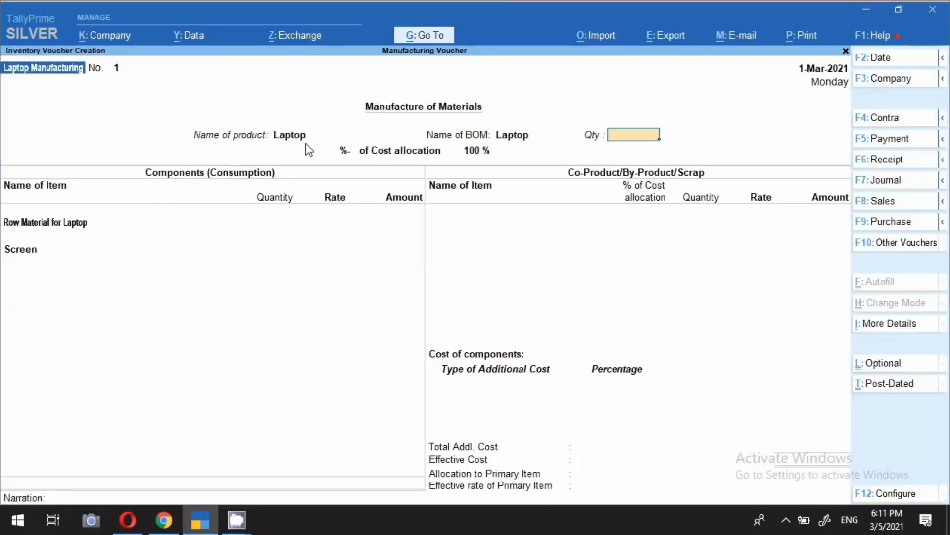
{"action": "type", "text": "10"}
{"action": "key", "text": "Return"}
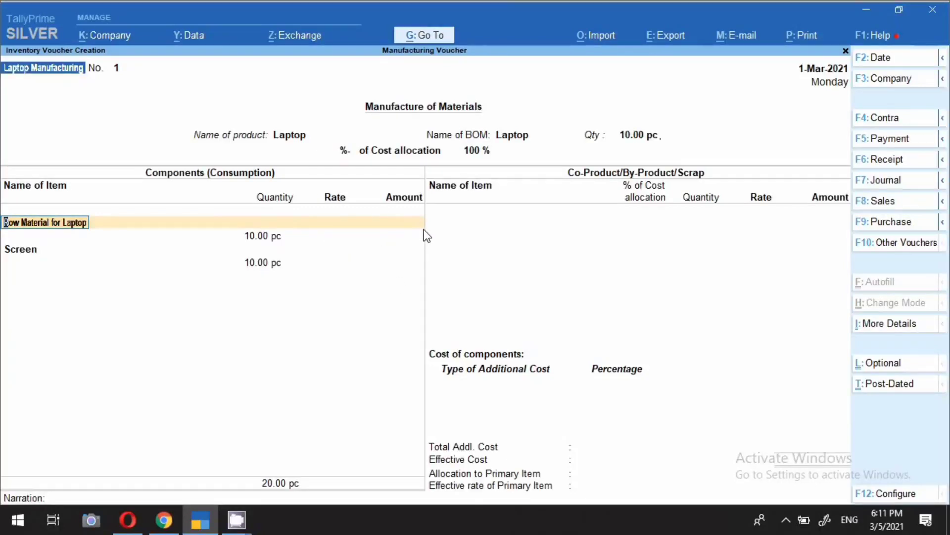
{"action": "key", "text": "ctrl+a"}
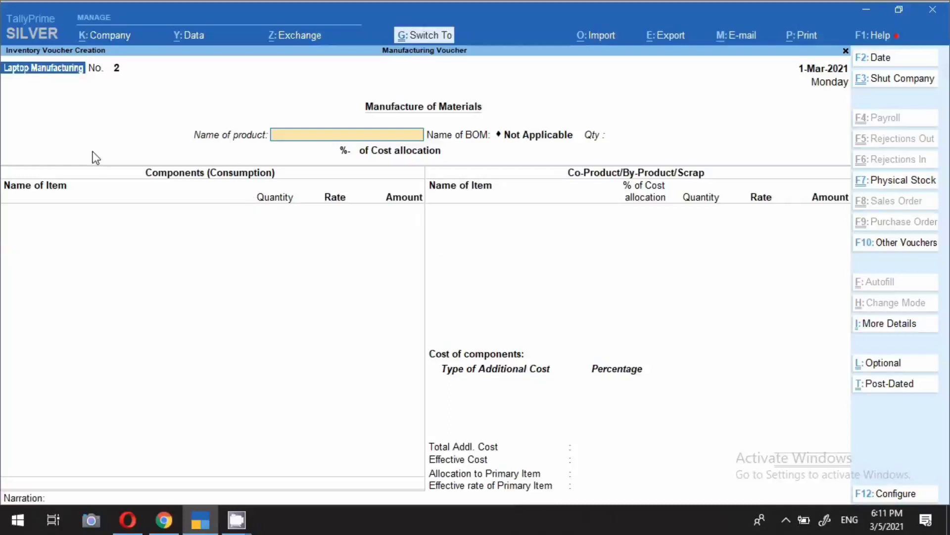
Change the voucher date to 2-3-2021 and switch the voucher type to Refrigrator Manufacturing
{"action": "key", "text": "F2"}
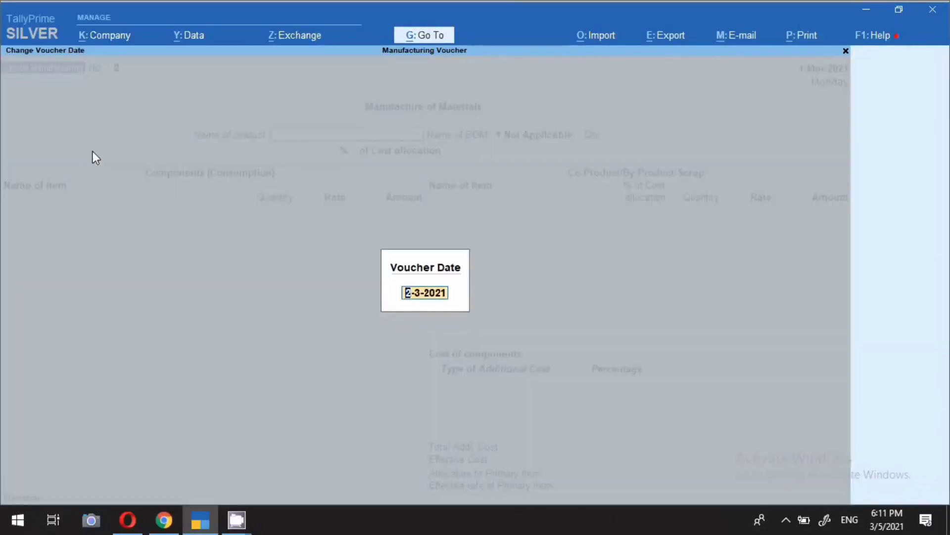
{"action": "key", "text": "Return"}
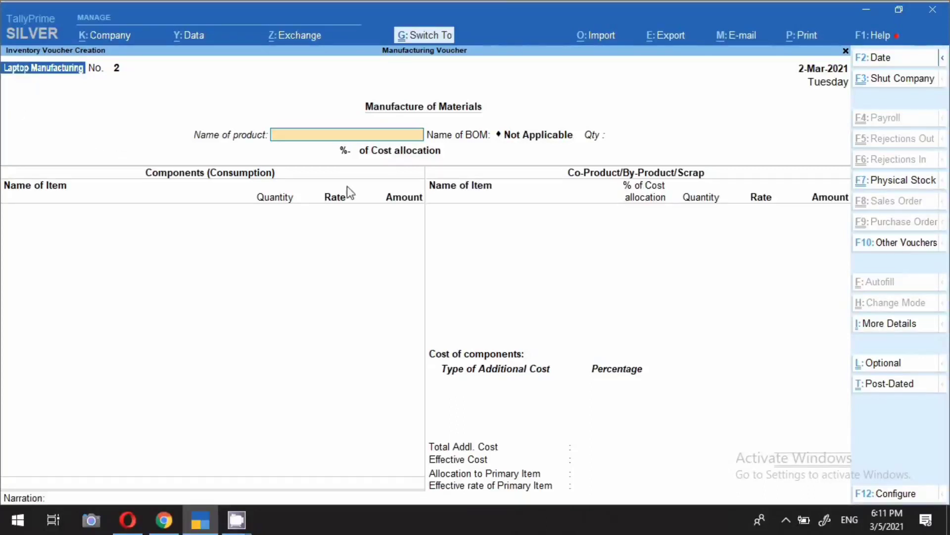
{"action": "left_click", "coordinate": [902, 246]}
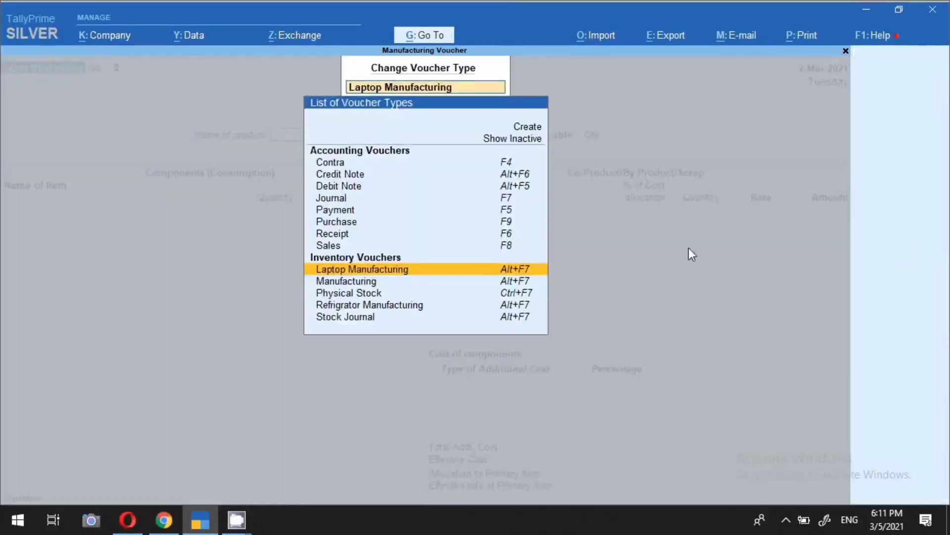
{"action": "left_click", "coordinate": [397, 306]}
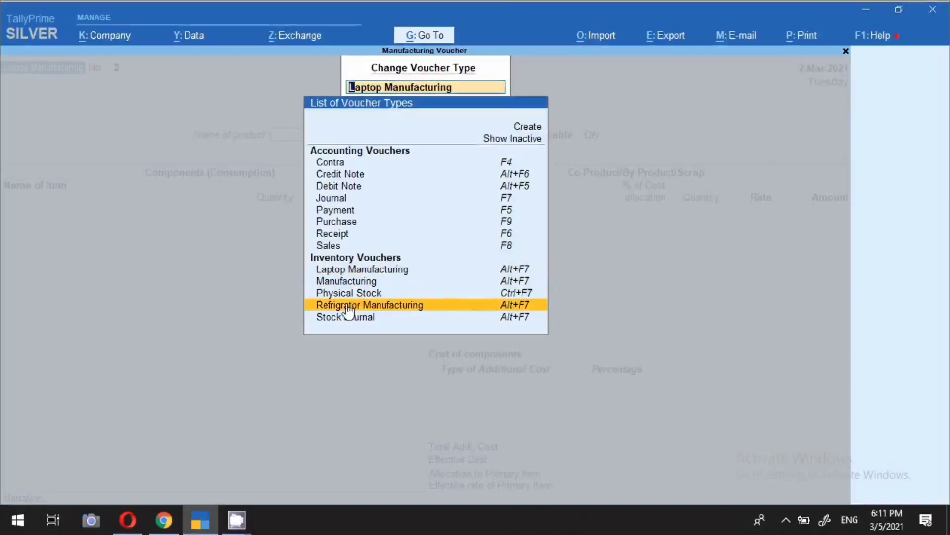
{"action": "left_click", "coordinate": [378, 309]}
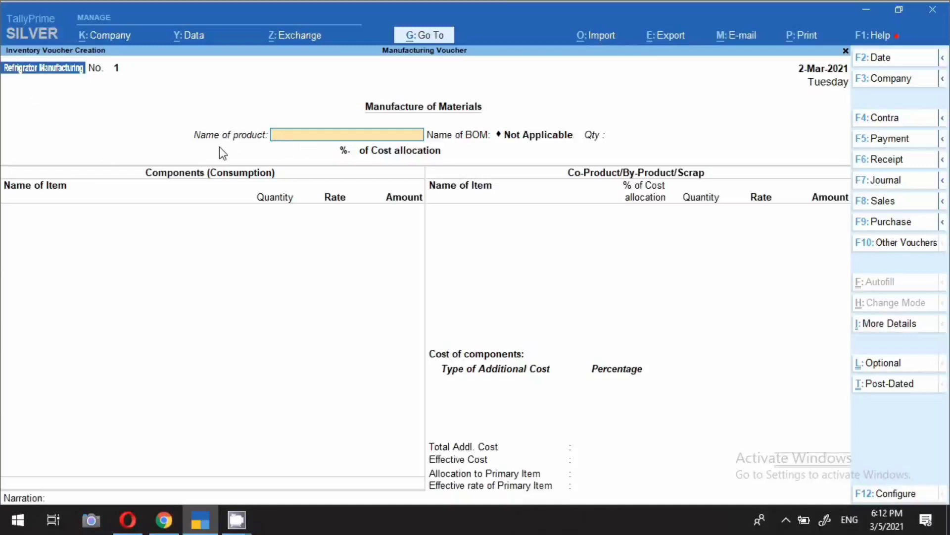
Record the manufacture of 50 pc of Refrigrator using the Refir BOM, without an item description, and save the voucher
{"action": "type", "text": "Re"}
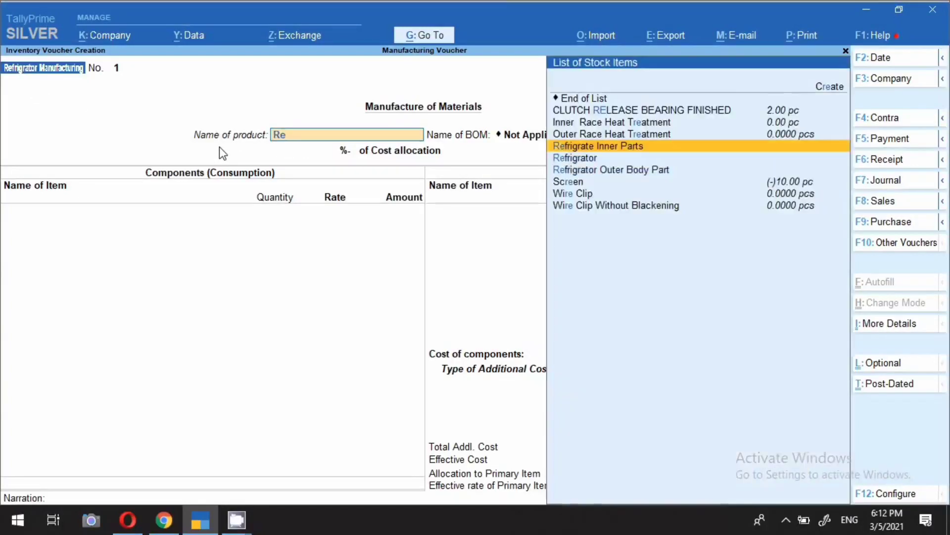
{"action": "key", "text": "Down"}
{"action": "key", "text": "Return"}
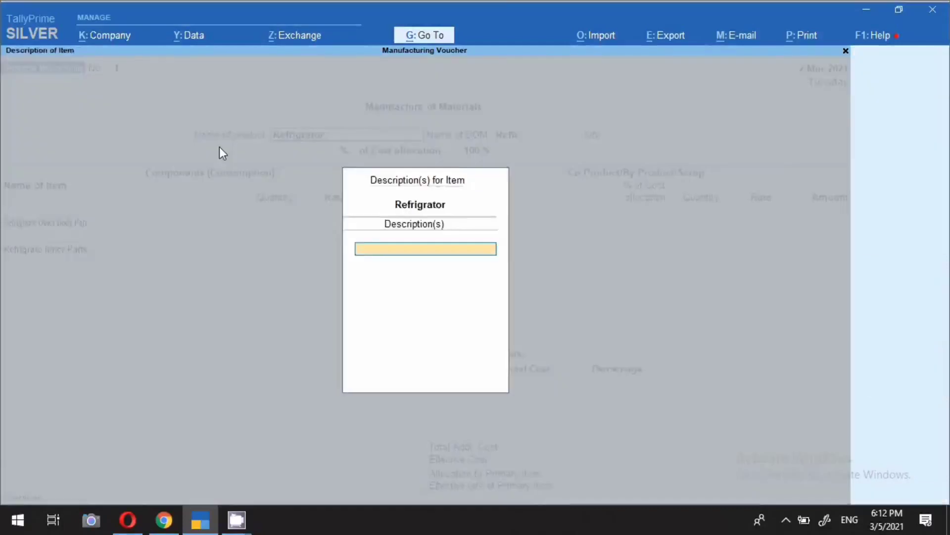
{"action": "key", "text": "Return"}
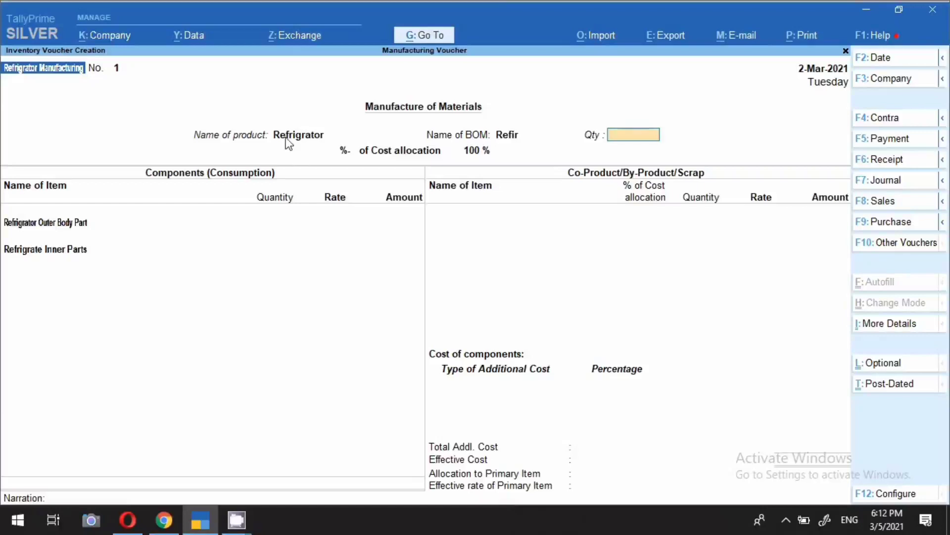
{"action": "type", "text": "50"}
{"action": "key", "text": "Return"}
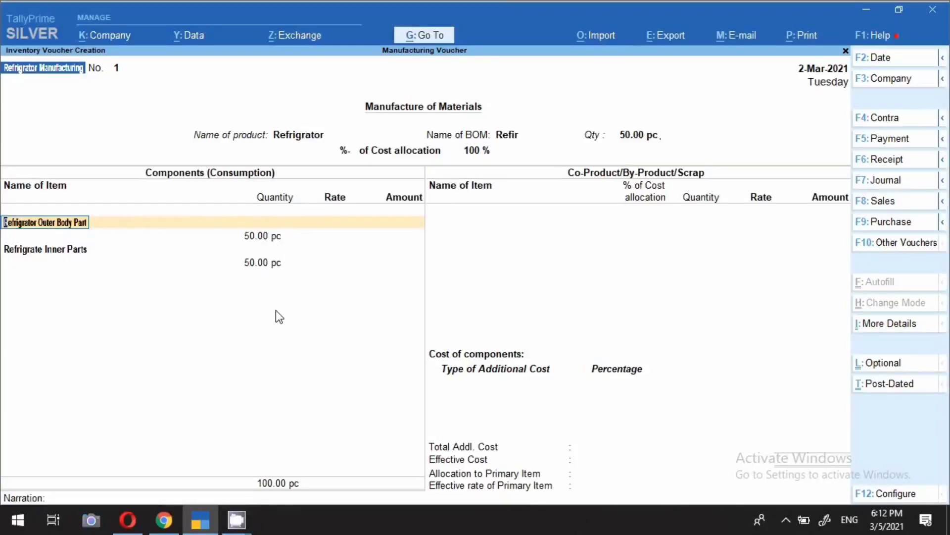
{"action": "key", "text": "ctrl"}
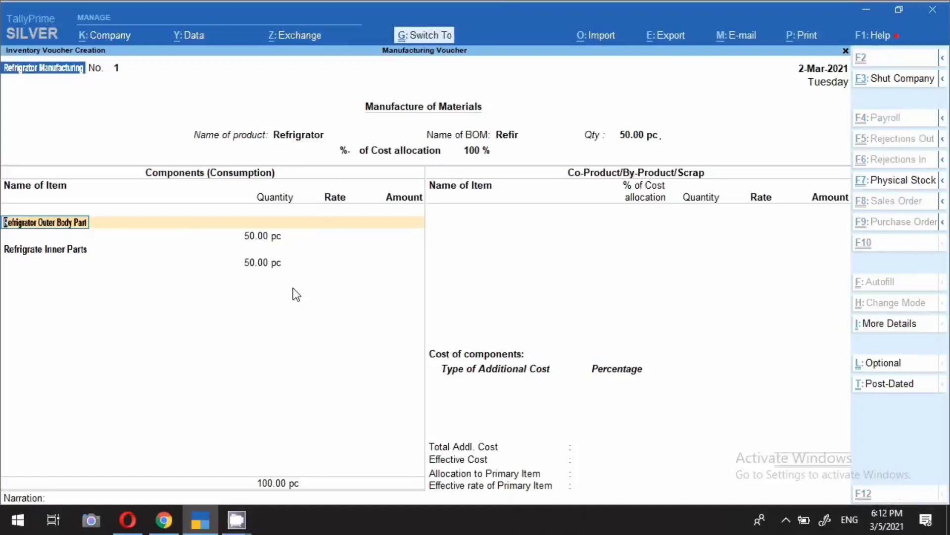
{"action": "key", "text": "ctrl+a"}
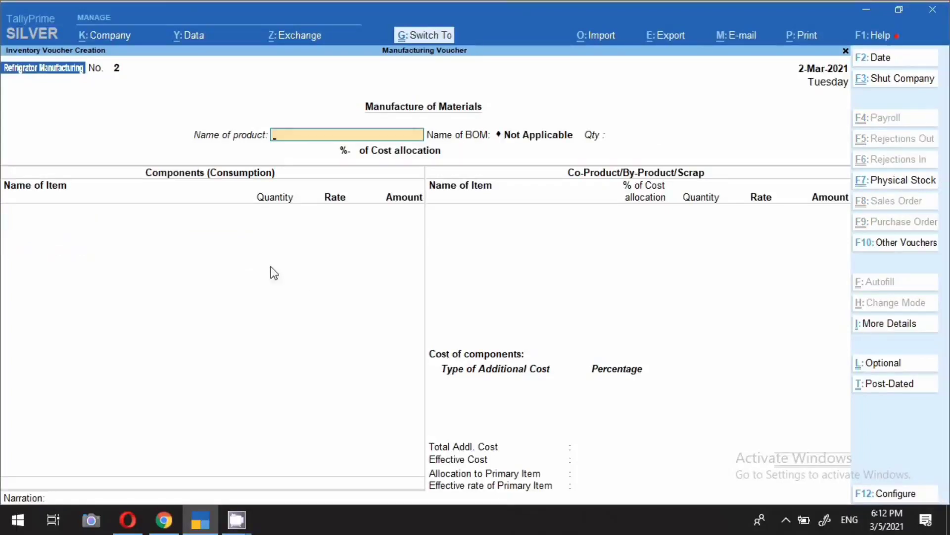
Change the date of the new Refrigrator Manufacturing voucher to 3-3-2021
{"action": "key", "text": "F2"}
{"action": "type", "text": "3-3-2021"}
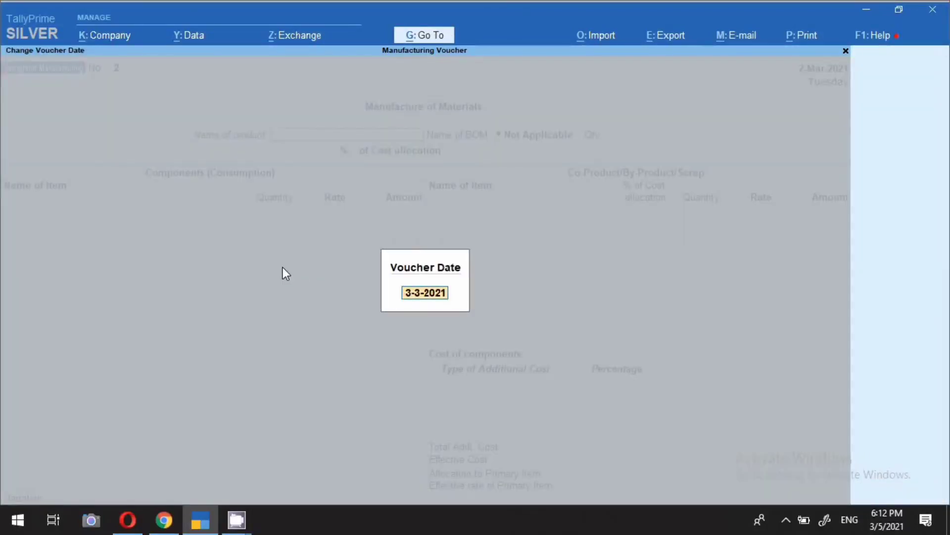
{"action": "key", "text": "Return"}
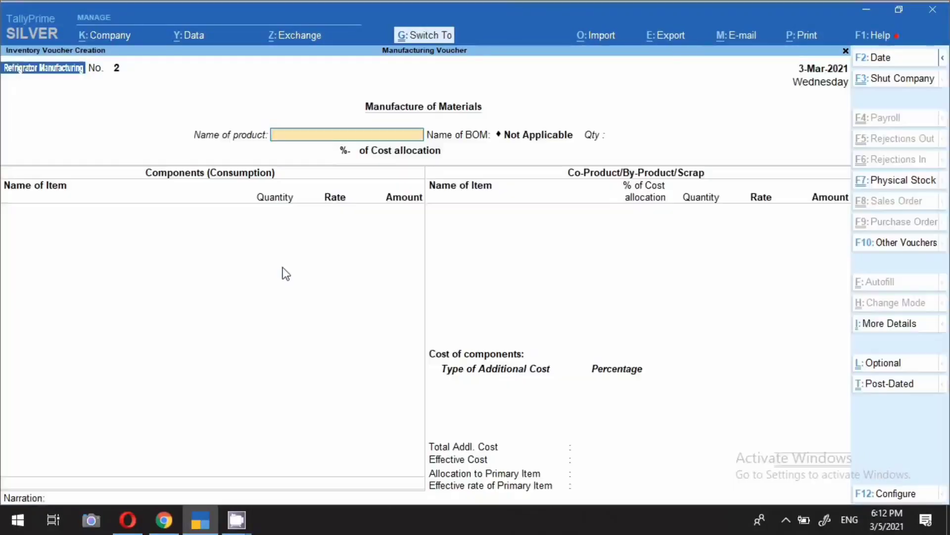
Switch to a Laptop Manufacturing voucher, record 50 pc of Laptop using the Laptop BOM without an item description, save it and quit voucher entry
{"action": "left_click", "coordinate": [908, 244]}
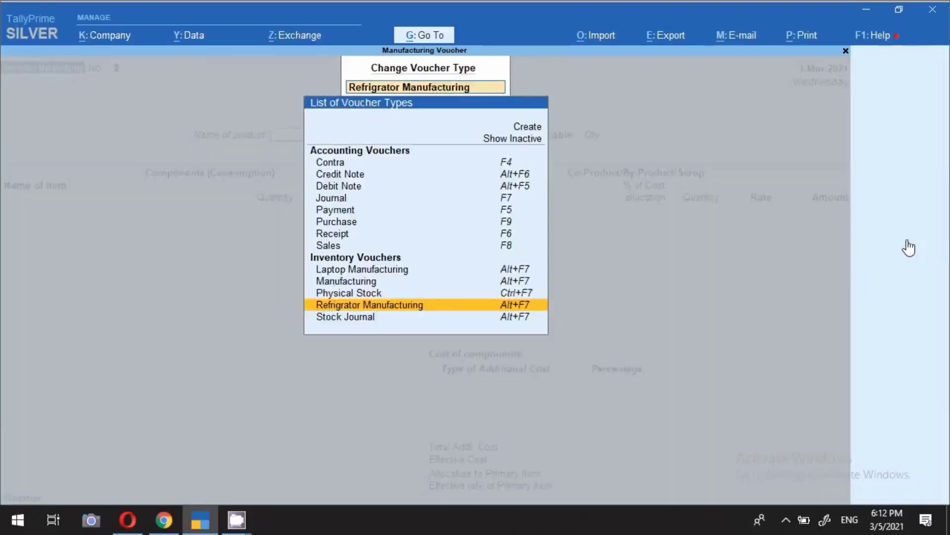
{"action": "left_click", "coordinate": [366, 273]}
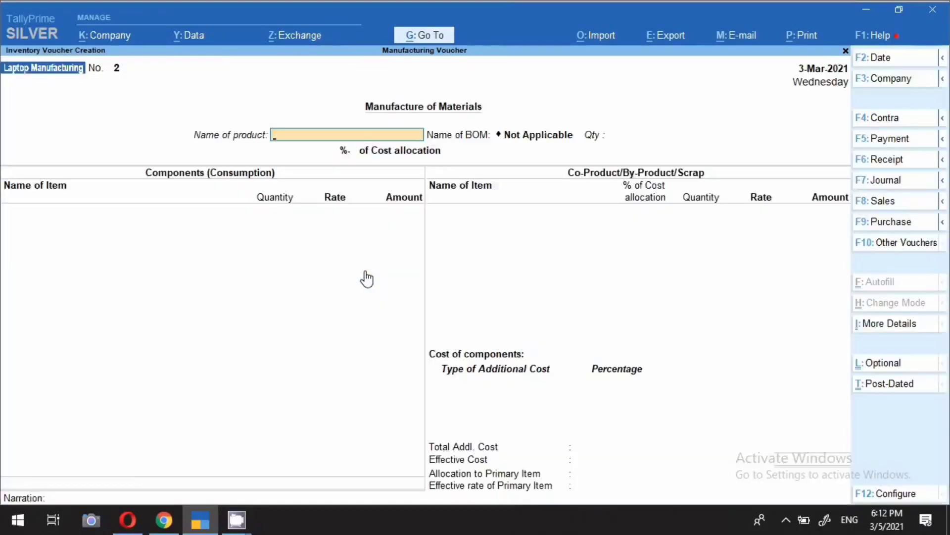
{"action": "type", "text": "Lap"}
{"action": "key", "text": "Return"}
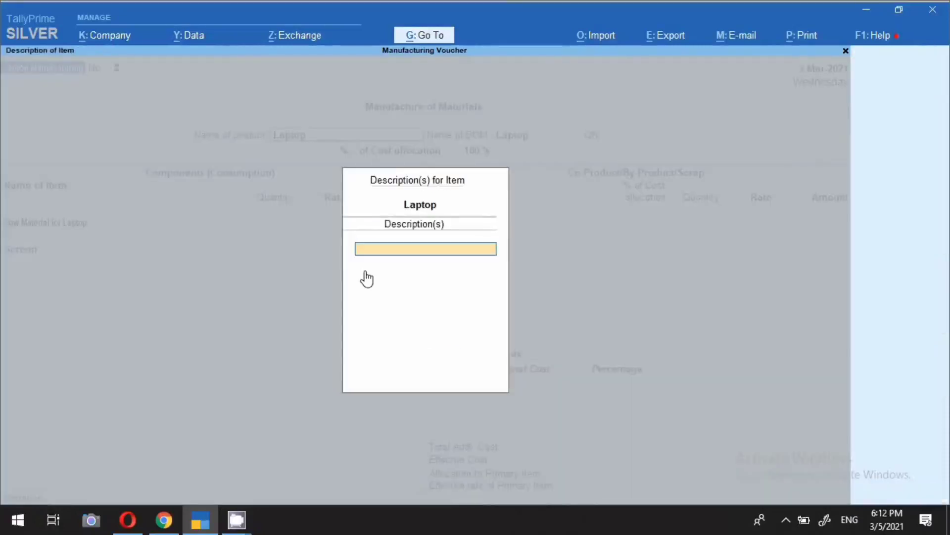
{"action": "key", "text": "Return"}
{"action": "type", "text": "50"}
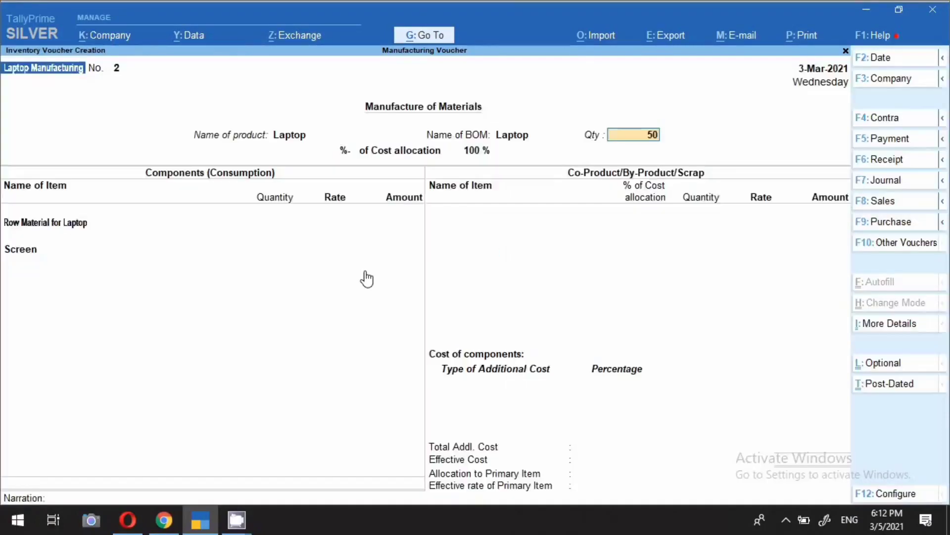
{"action": "key", "text": "Return"}
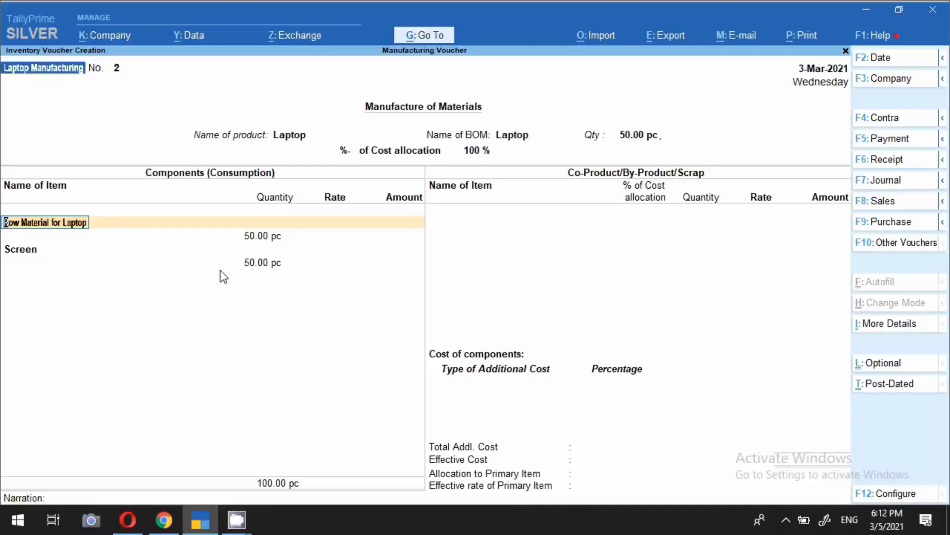
{"action": "key", "text": "ctrl"}
{"action": "key", "text": "ctrl+a"}
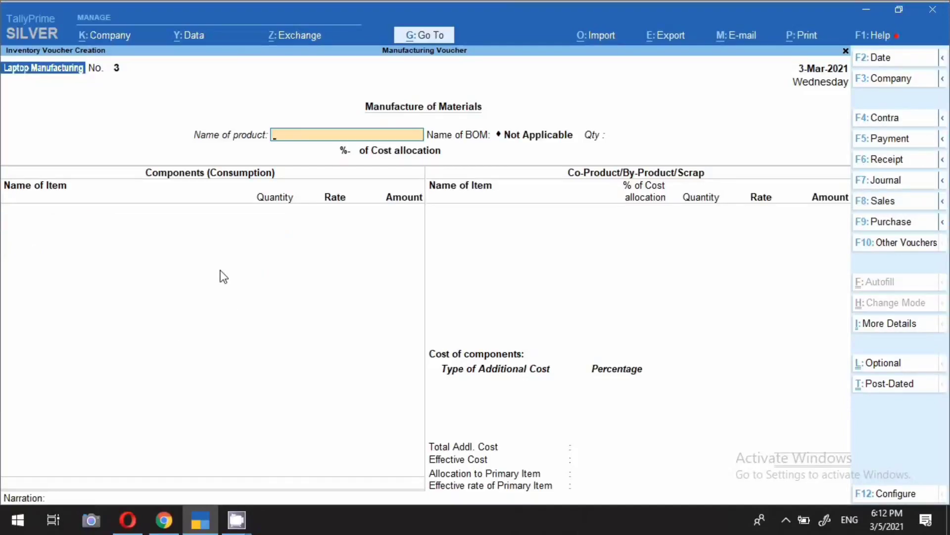
{"action": "key", "text": "Escape"}
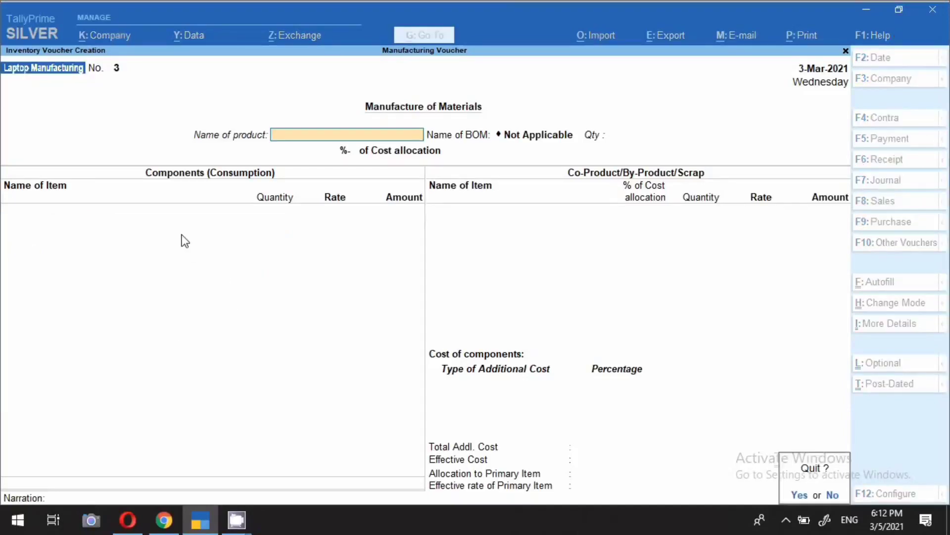
{"action": "key", "text": "Return"}
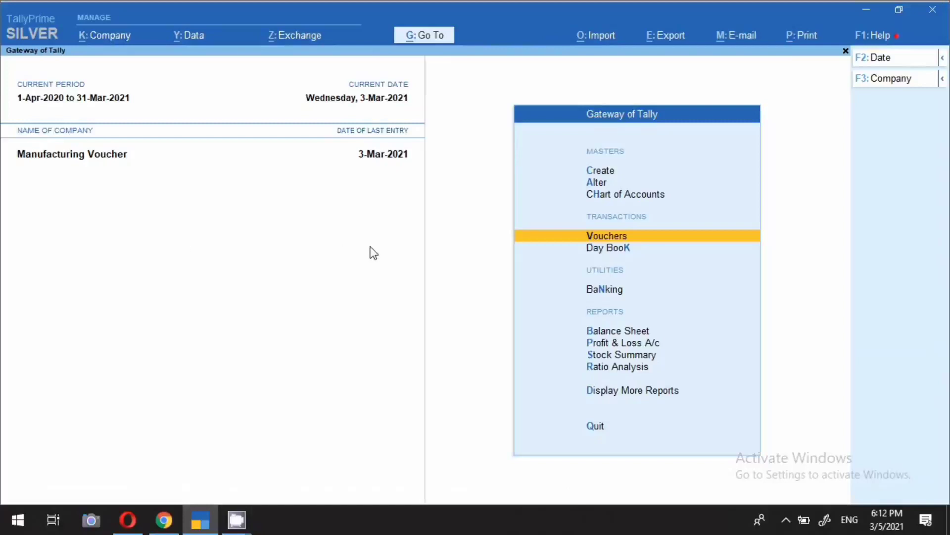
Open the Statistics report and drill down to the March 2021 list of Laptop Manufacturing vouchers
{"action": "key", "text": "d"}
{"action": "key", "text": "a"}
{"action": "key", "text": "s"}
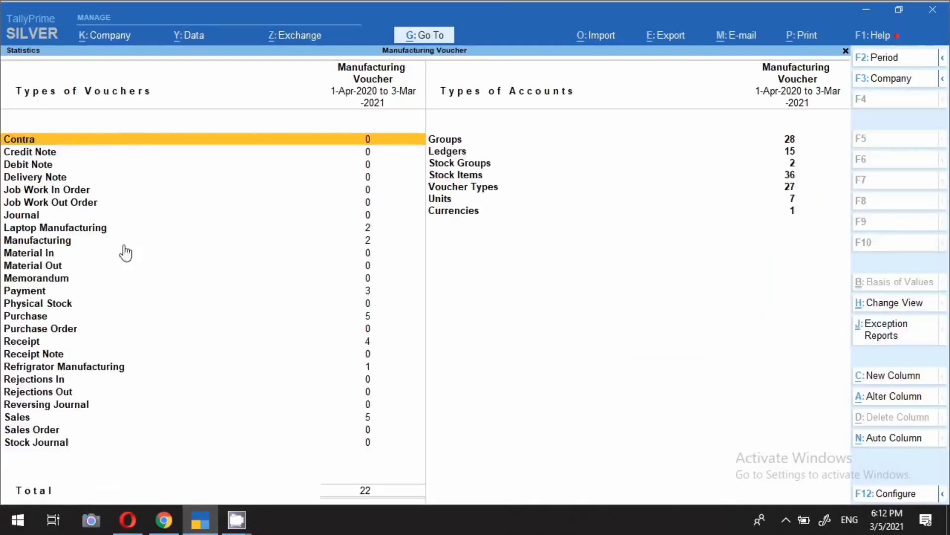
{"action": "left_click", "coordinate": [89, 239]}
{"action": "left_click", "coordinate": [85, 229]}
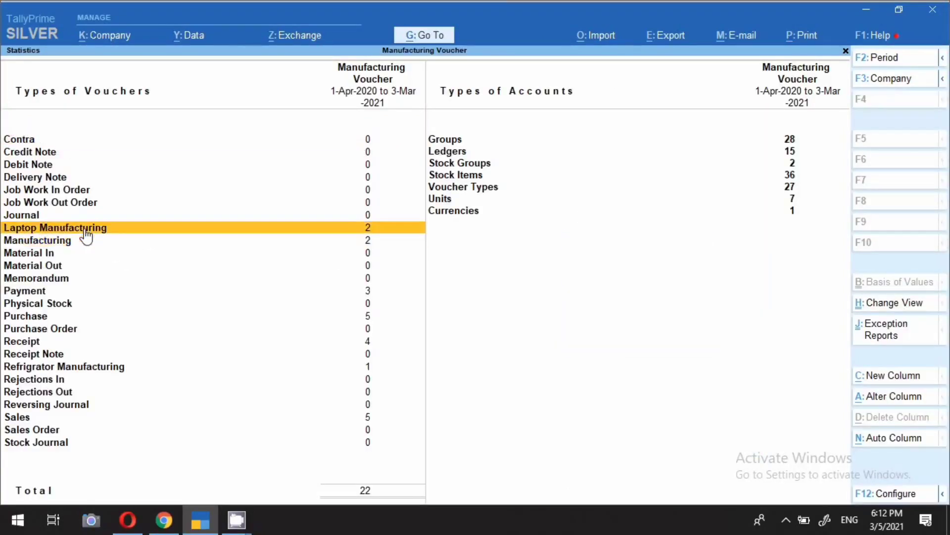
{"action": "key", "text": "Return"}
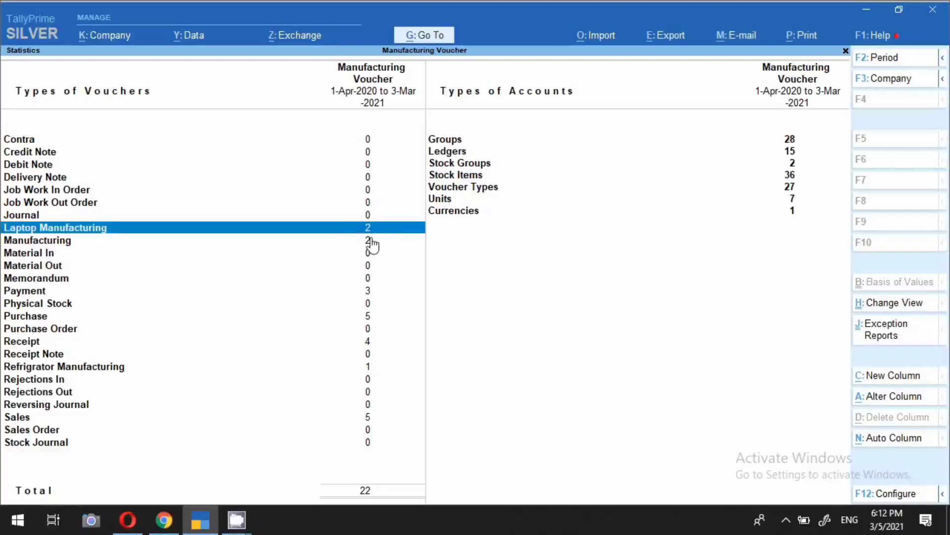
{"action": "key", "text": "Return"}
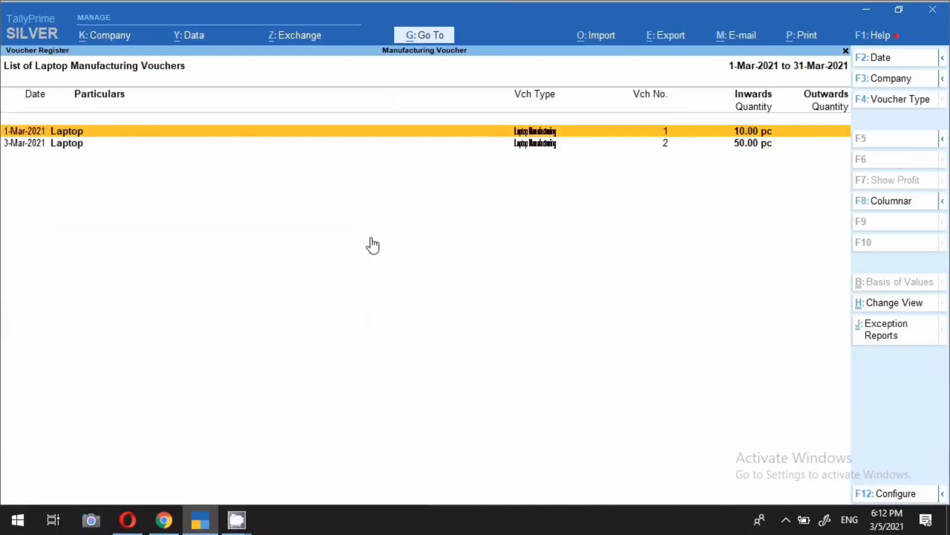
Examine the dates and quantities of the Laptop Manufacturing vouchers, then return to the Statistics report
{"action": "key", "text": "Down"}
{"action": "key", "text": "Up"}
{"action": "key", "text": "Down"}
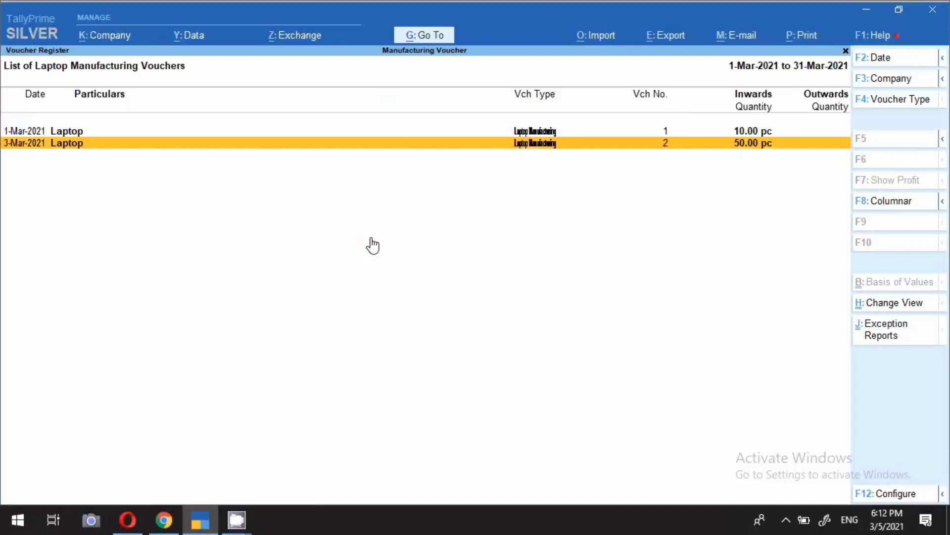
{"action": "key", "text": "Up"}
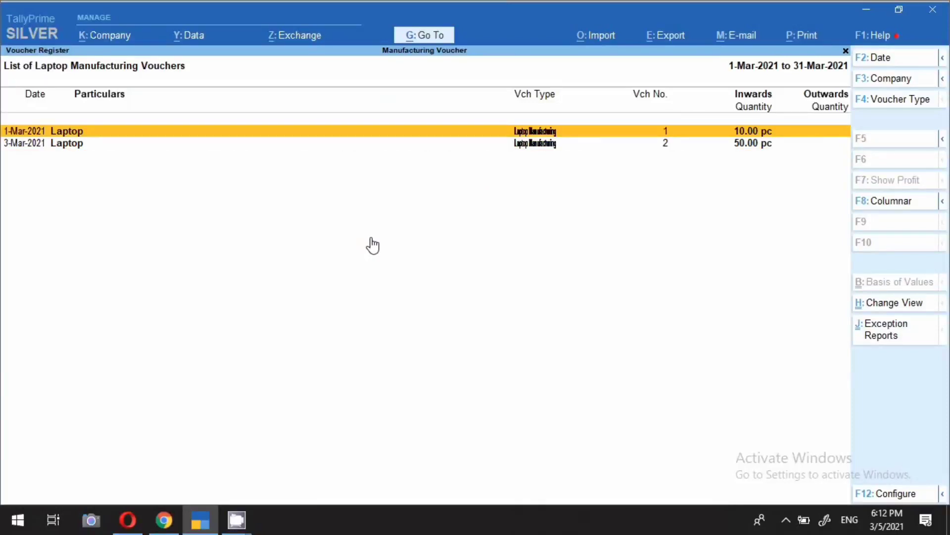
{"action": "key", "text": "space"}
{"action": "key", "text": "shift+Down"}
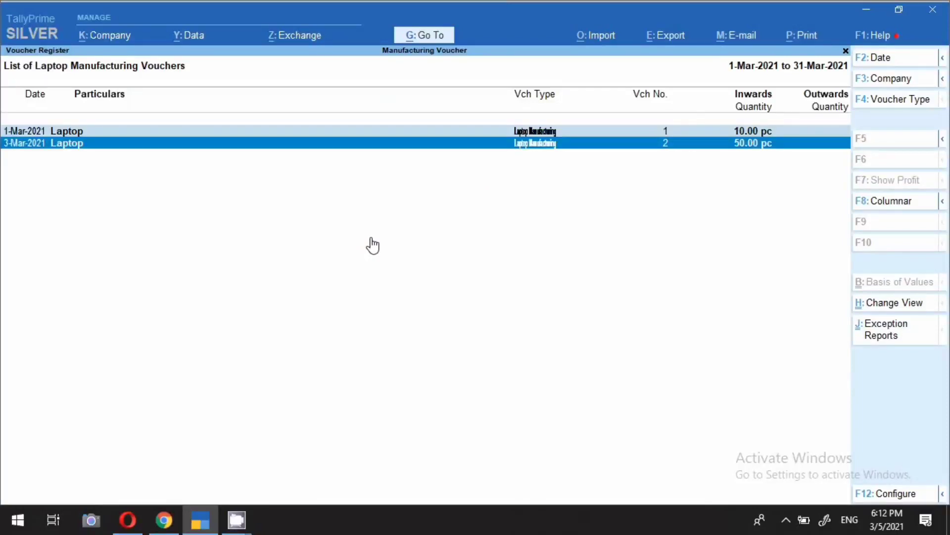
{"action": "key", "text": "Escape"}
{"action": "key", "text": "Escape"}
{"action": "key", "text": "Escape"}
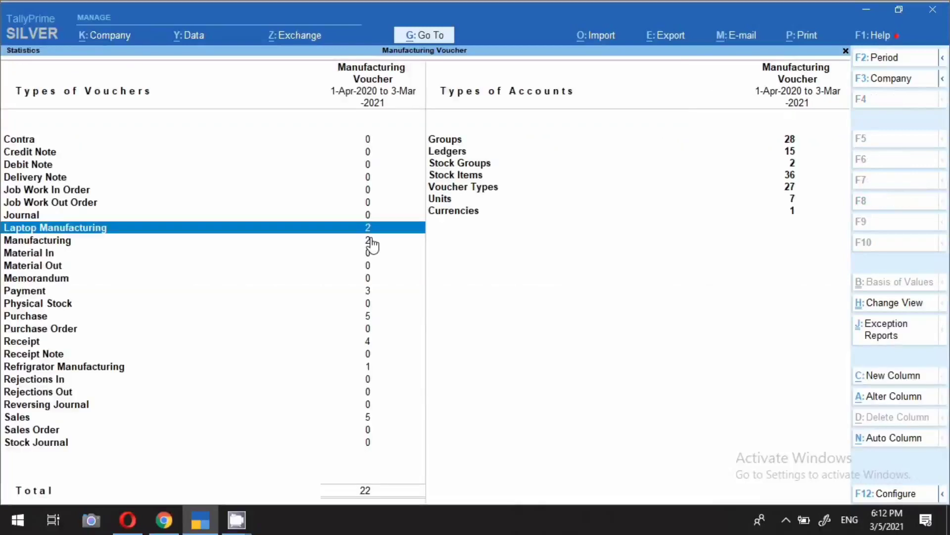
Drill down from Statistics to the March 2021 list of Refrigrator Manufacturing vouchers and check its entries
{"action": "key", "text": "Down"}
{"action": "key", "text": "Down"}
{"action": "key", "text": "Down"}
{"action": "key", "text": "Down"}
{"action": "key", "text": "Down"}
{"action": "key", "text": "Down"}
{"action": "key", "text": "Down"}
{"action": "key", "text": "Down"}
{"action": "key", "text": "Down"}
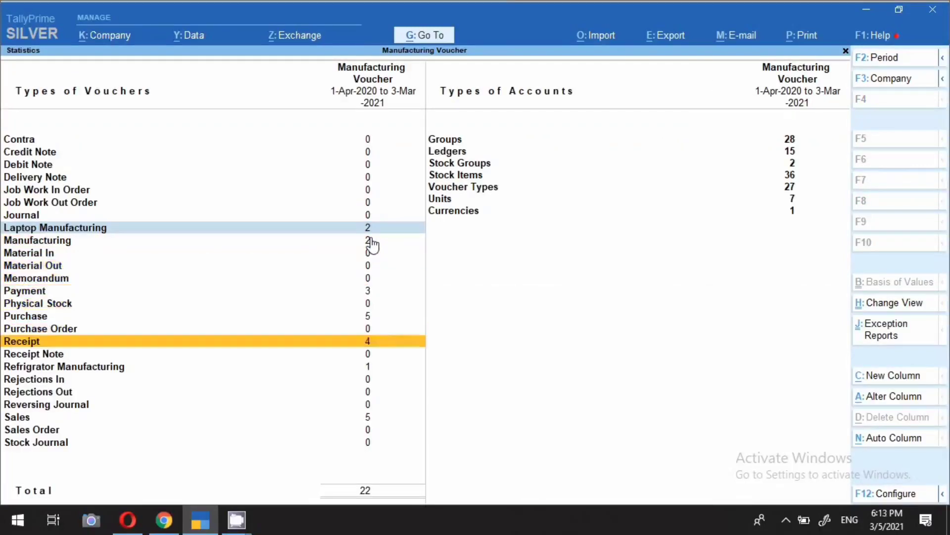
{"action": "key", "text": "Down"}
{"action": "key", "text": "Down"}
{"action": "key", "text": "Return"}
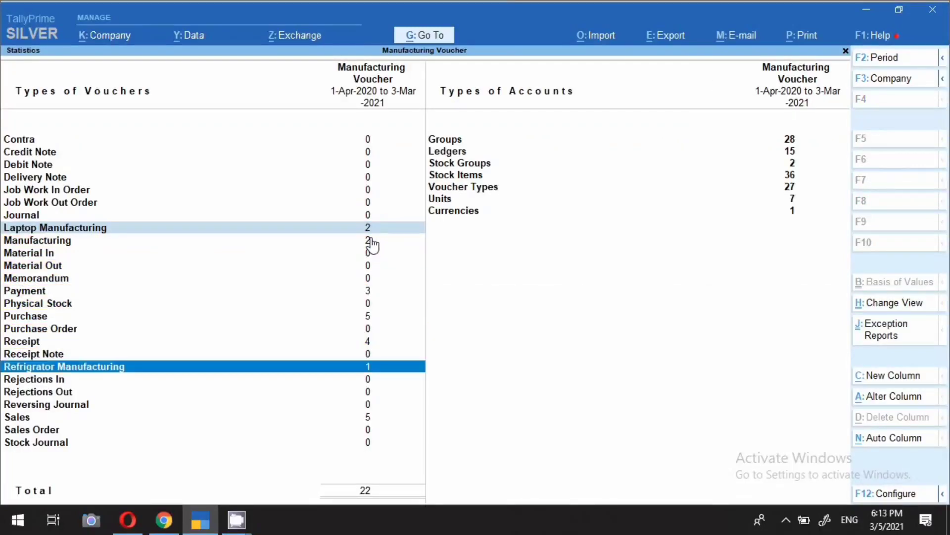
{"action": "key", "text": "Return"}
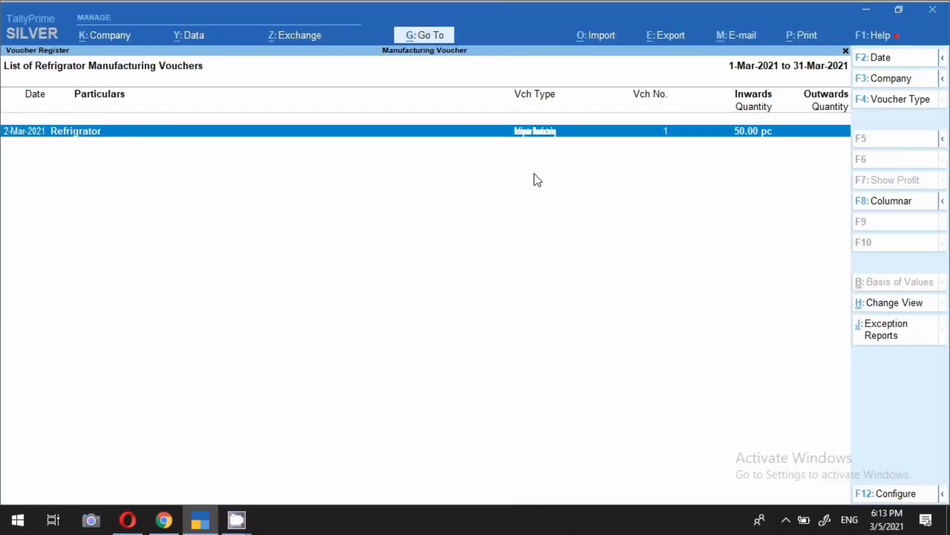
Close the voucher register and the Statistics report and return to the Gateway of Tally
{"action": "key", "text": "Escape"}
{"action": "key", "text": "Escape"}
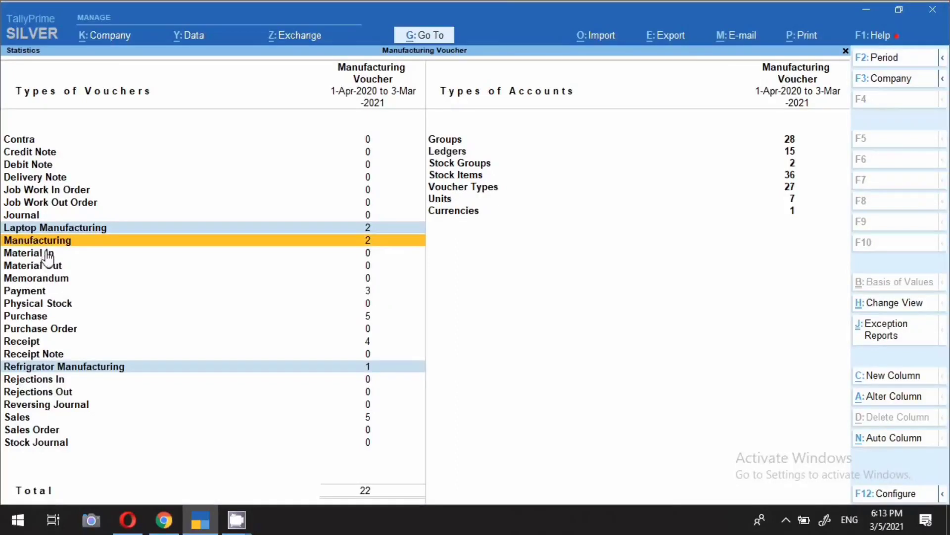
{"action": "key", "text": "Escape"}
{"action": "key", "text": "Escape"}
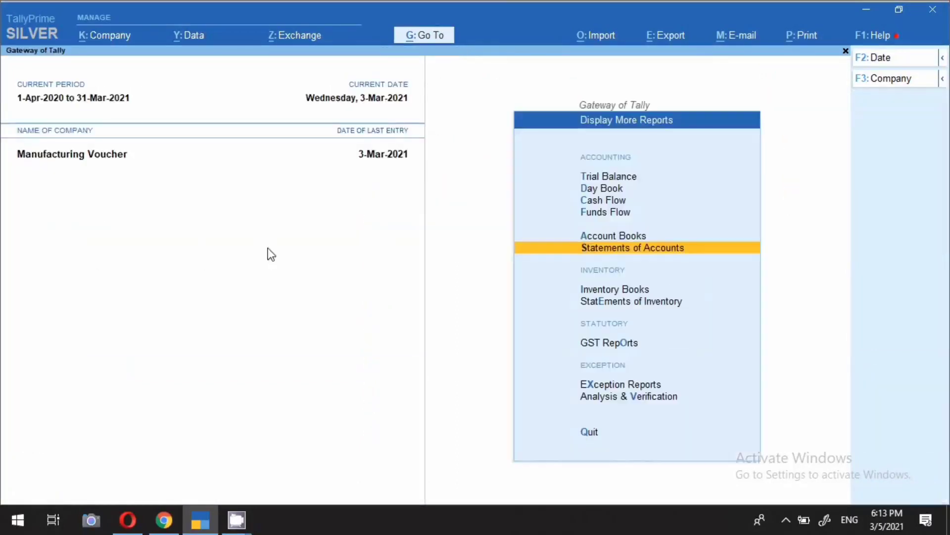
{"action": "key", "text": "Escape"}
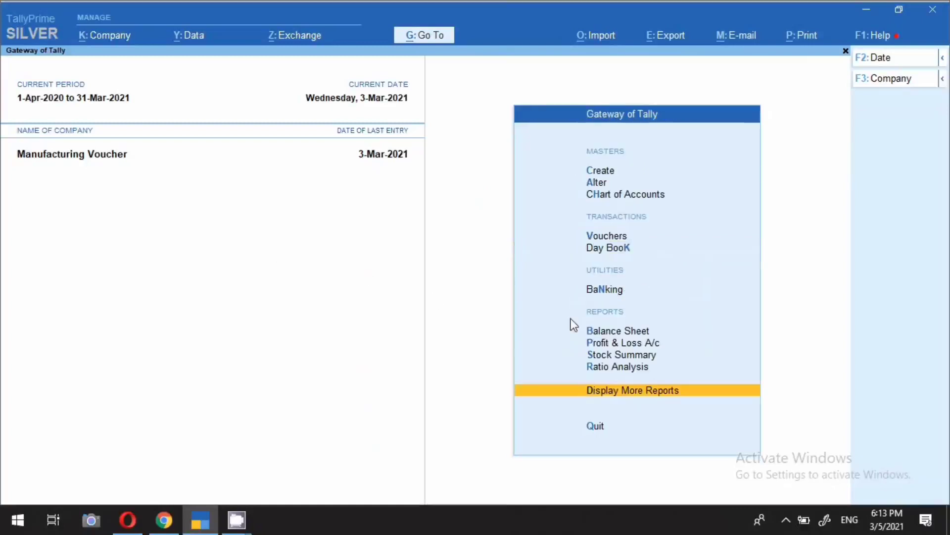
Start a new voucher of type Manufacturing, set its date to 1-Mar-2021 and accept voucher number 3
{"action": "key", "text": "v"}
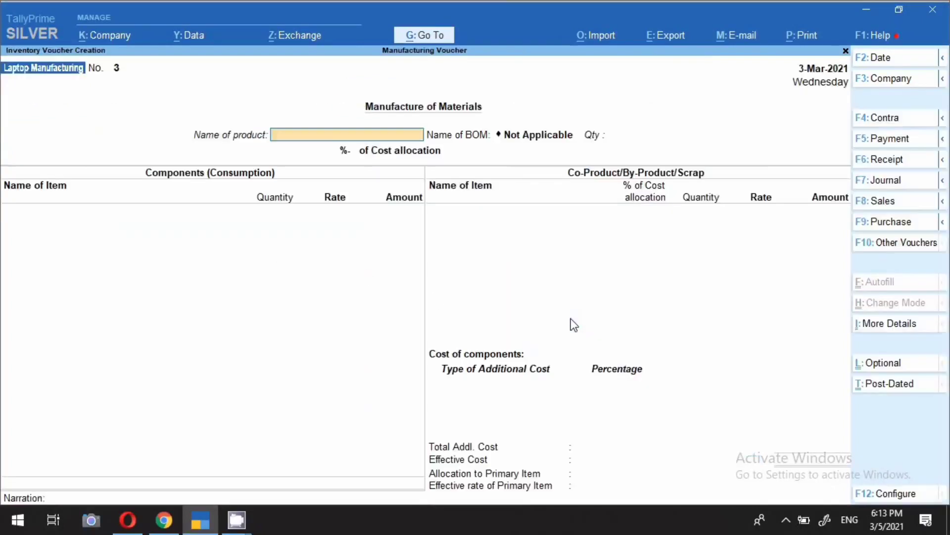
{"action": "left_click", "coordinate": [898, 245]}
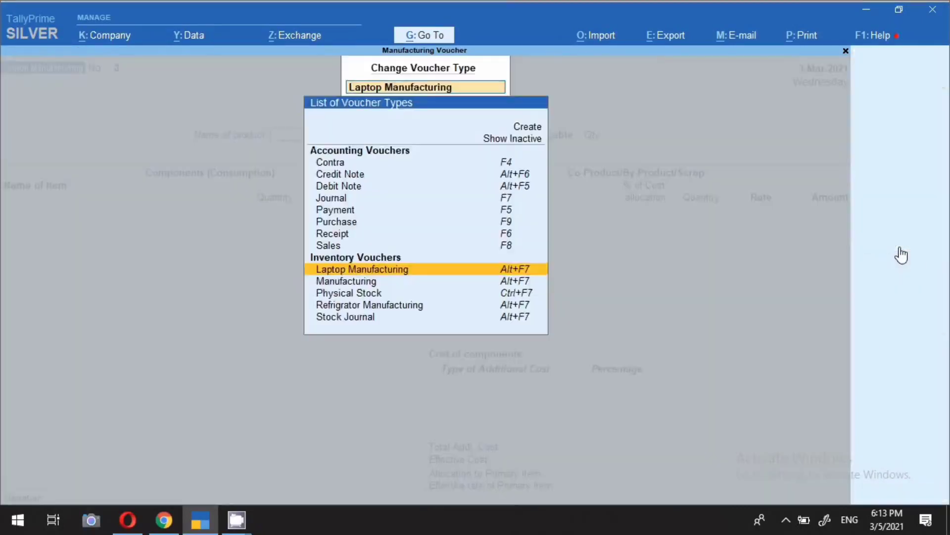
{"action": "left_click", "coordinate": [333, 282]}
{"action": "left_click", "coordinate": [333, 285]}
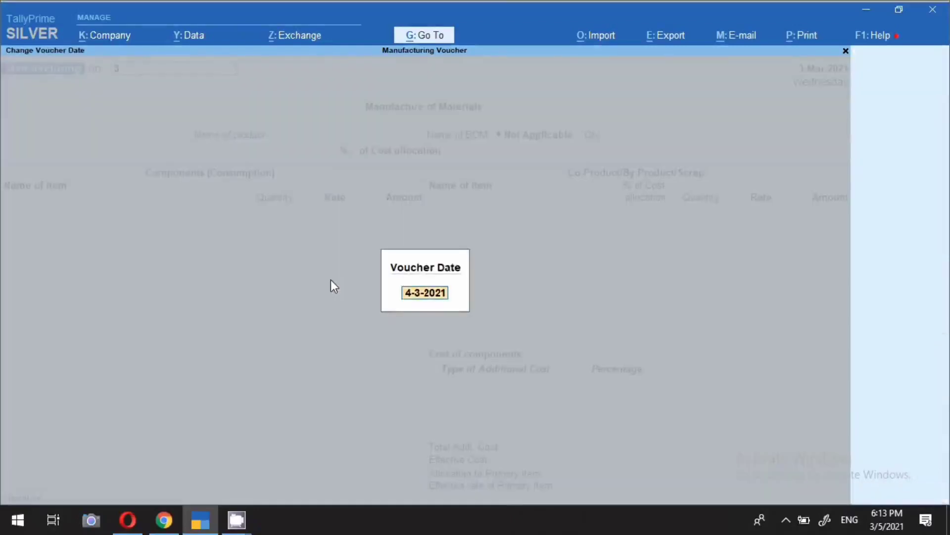
{"action": "key", "text": "F2"}
{"action": "type", "text": "1."}
{"action": "key", "text": "Return"}
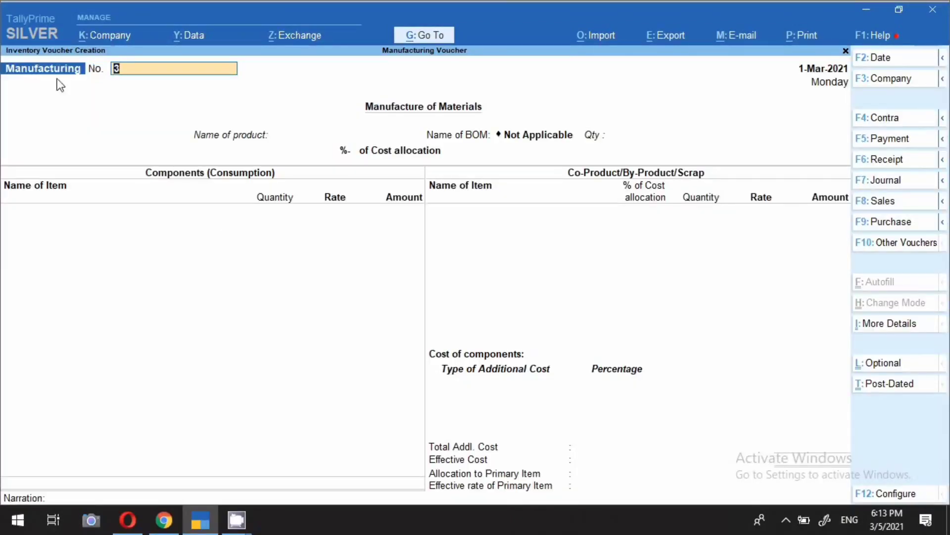
{"action": "key", "text": "Return"}
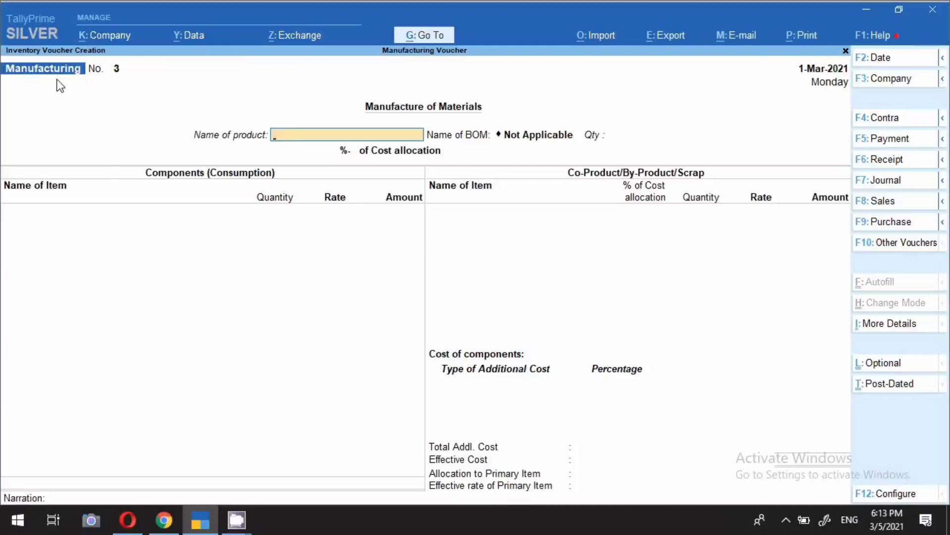
Record the manufacture of 100 pc of Laptop using the Laptop BOM, without an item description, and save the voucher
{"action": "type", "text": "Lap"}
{"action": "key", "text": "Return"}
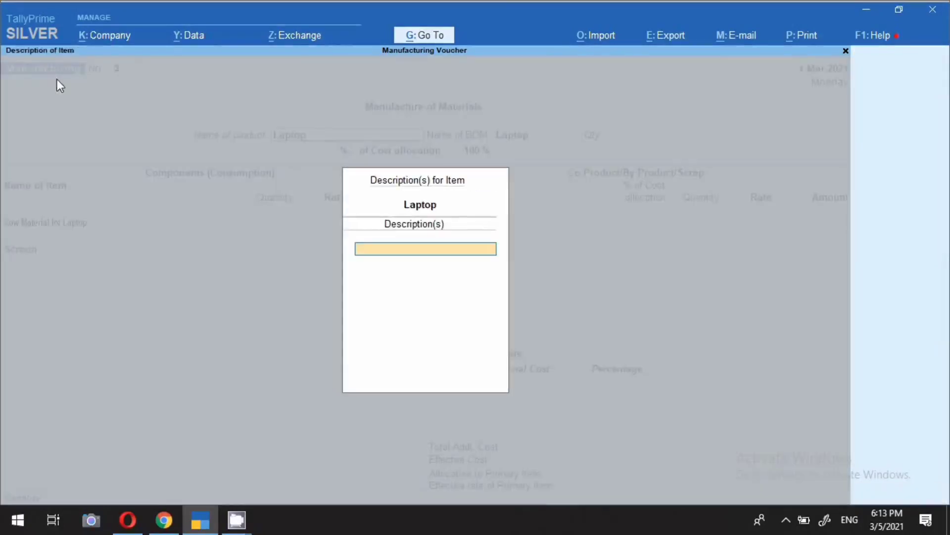
{"action": "key", "text": "Return"}
{"action": "type", "text": "100"}
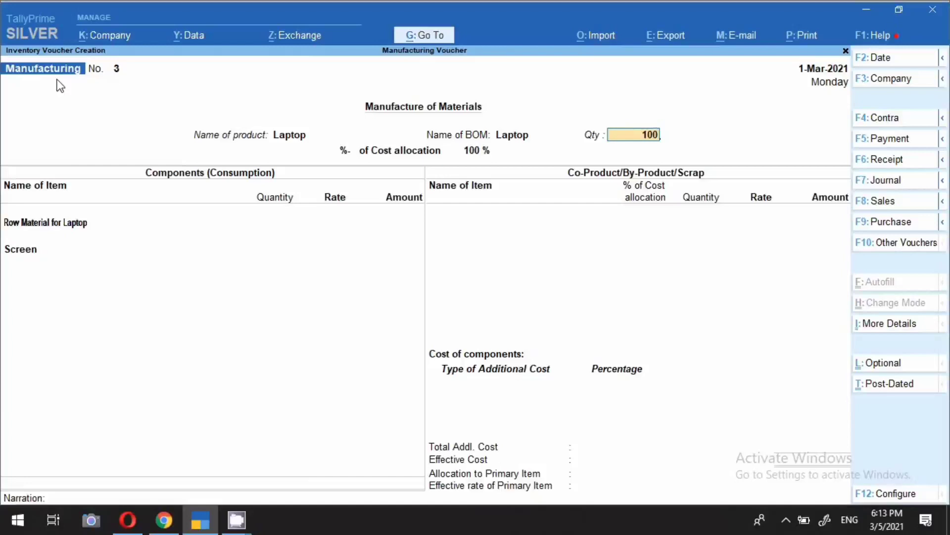
{"action": "key", "text": "Return"}
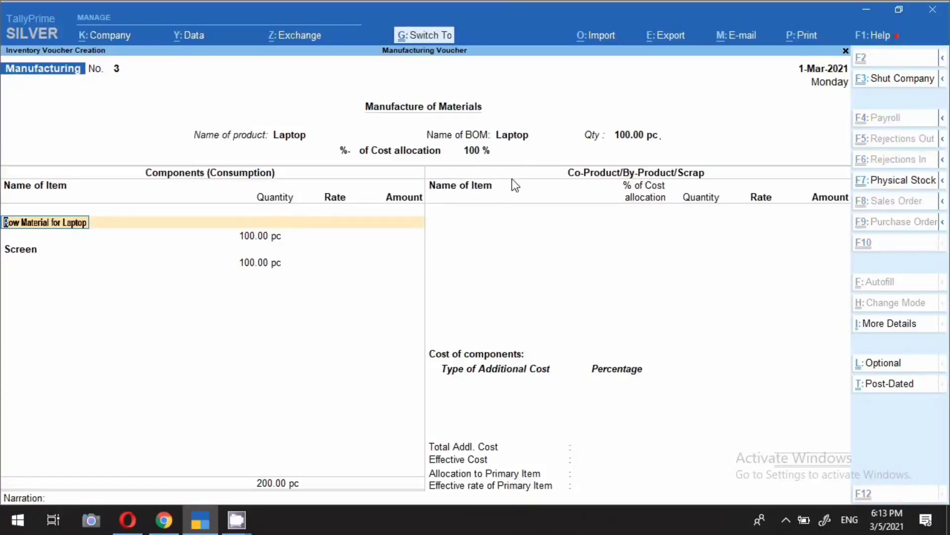
{"action": "key", "text": "ctrl+a"}
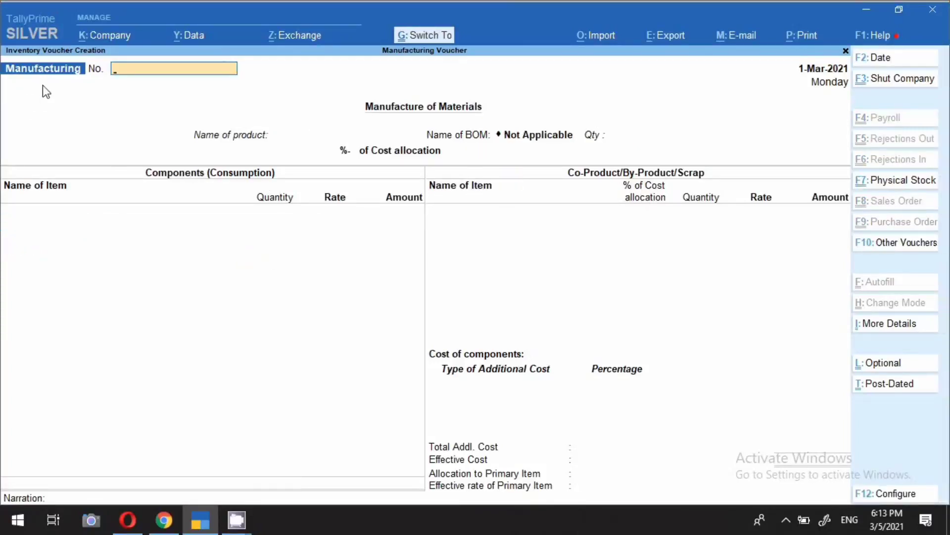
Change the date of the new Manufacturing voucher to 2-Mar-2021 and enter 1 as its voucher number
{"action": "key", "text": "F2"}
{"action": "key", "text": "Return"}
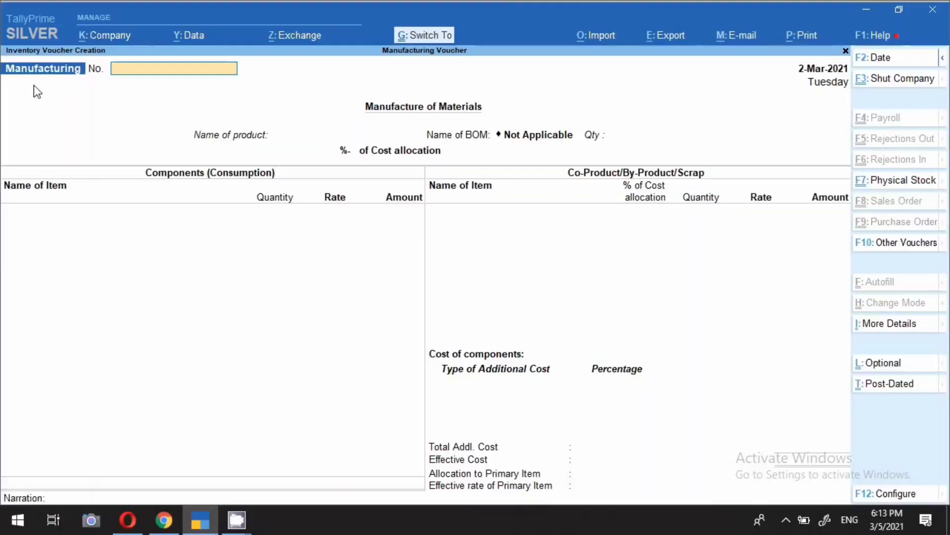
{"action": "type", "text": "1"}
{"action": "key", "text": "Return"}
Record the manufacture of 40 pc of Refrigrator using the Refir BOM, without an item description, and save the voucher
{"action": "type", "text": "Ref"}
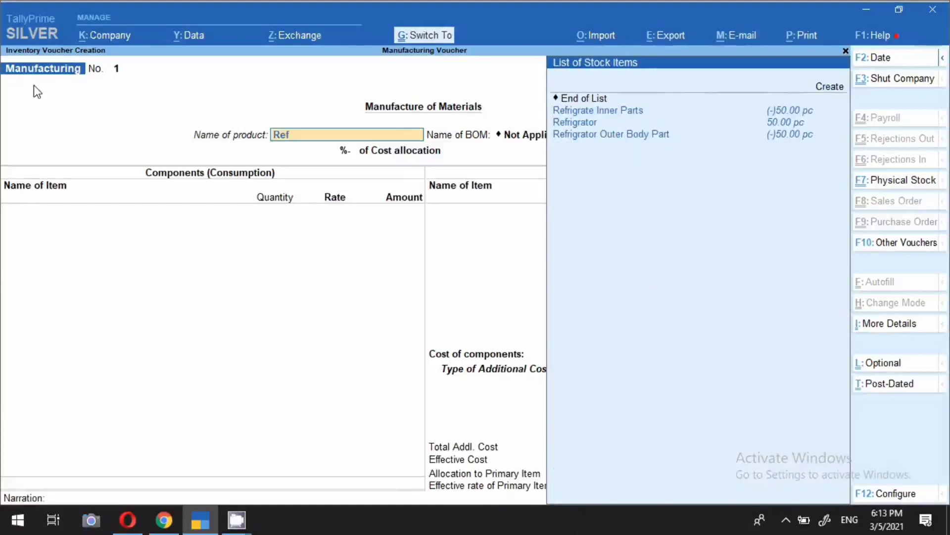
{"action": "key", "text": "Down"}
{"action": "key", "text": "Return"}
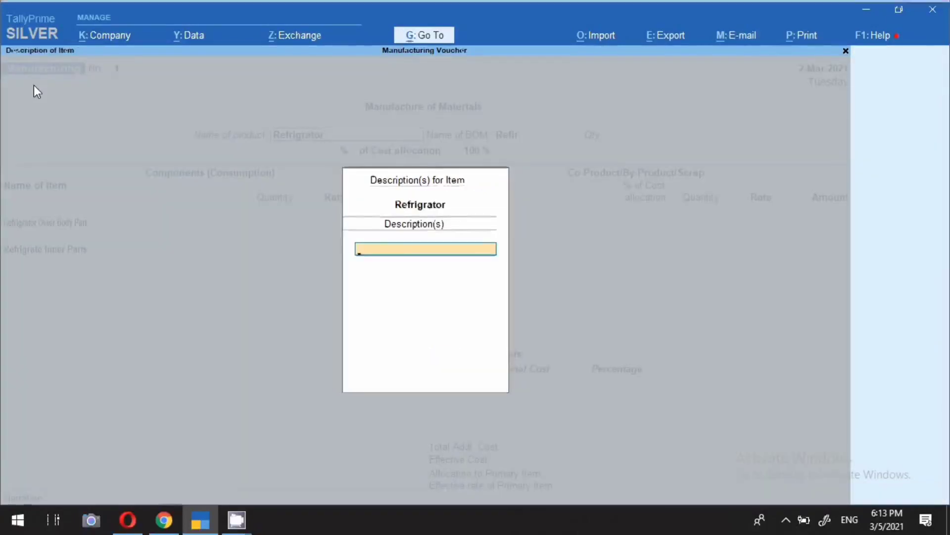
{"action": "key", "text": "Return"}
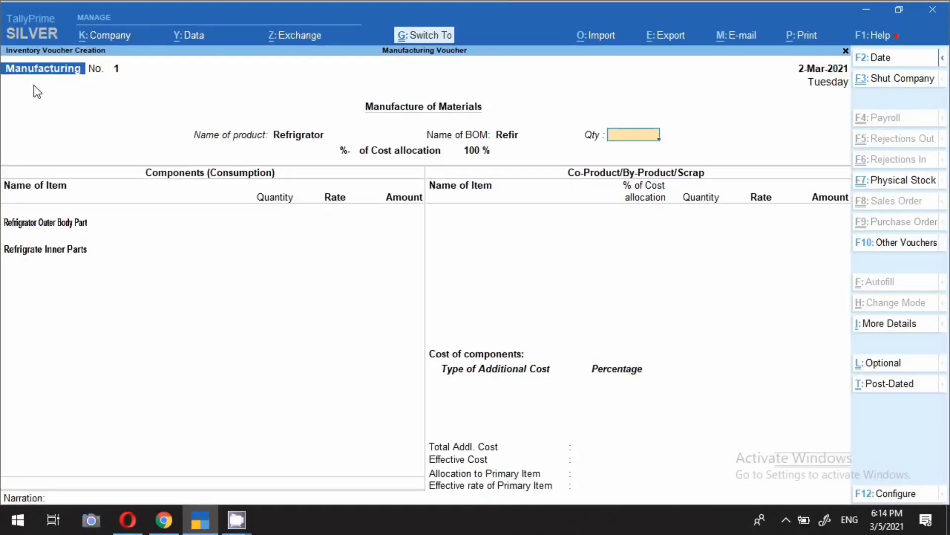
{"action": "type", "text": "40"}
{"action": "key", "text": "Return"}
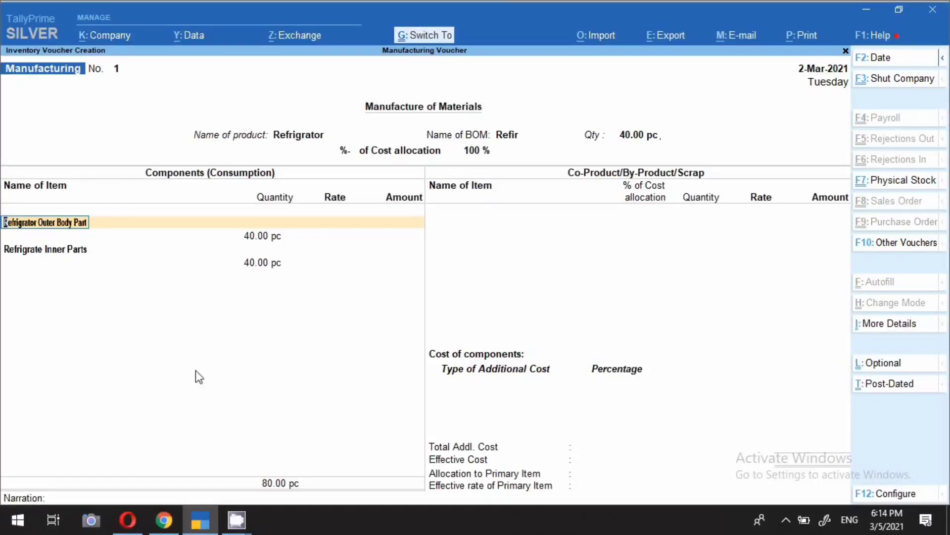
{"action": "key", "text": "ctrl"}
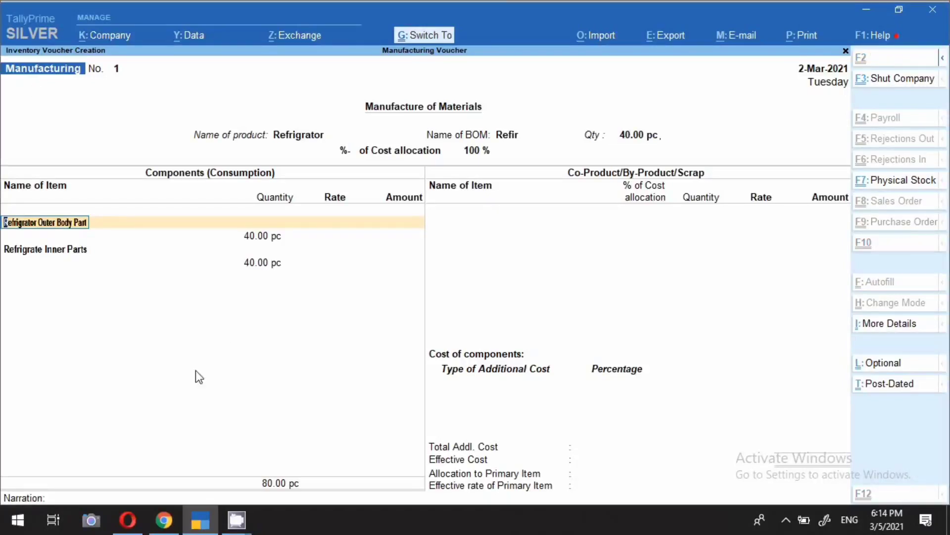
{"action": "key", "text": "ctrl+a"}
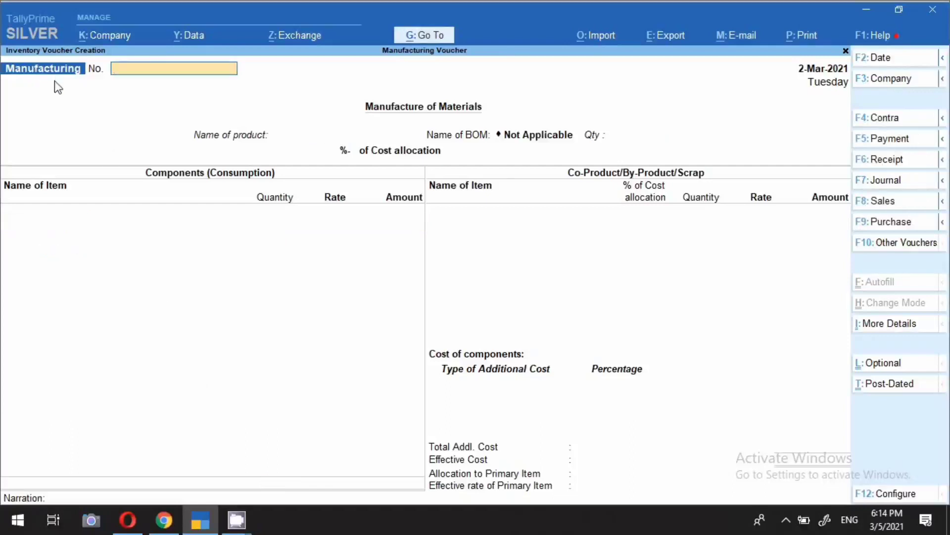
Set the date of the new Manufacturing voucher to 3-Mar-2021 and leave its voucher number blank
{"action": "key", "text": "F2"}
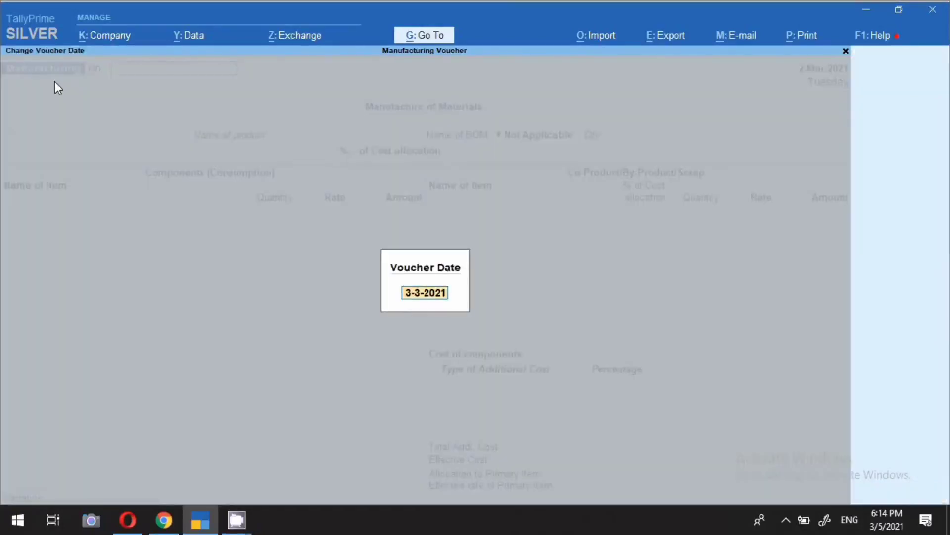
{"action": "key", "text": "Return"}
{"action": "key", "text": "Return"}
Record the manufacture of 50 pc of Laptop using the Laptop BOM, without an item description, and save the voucher
{"action": "type", "text": "Lap"}
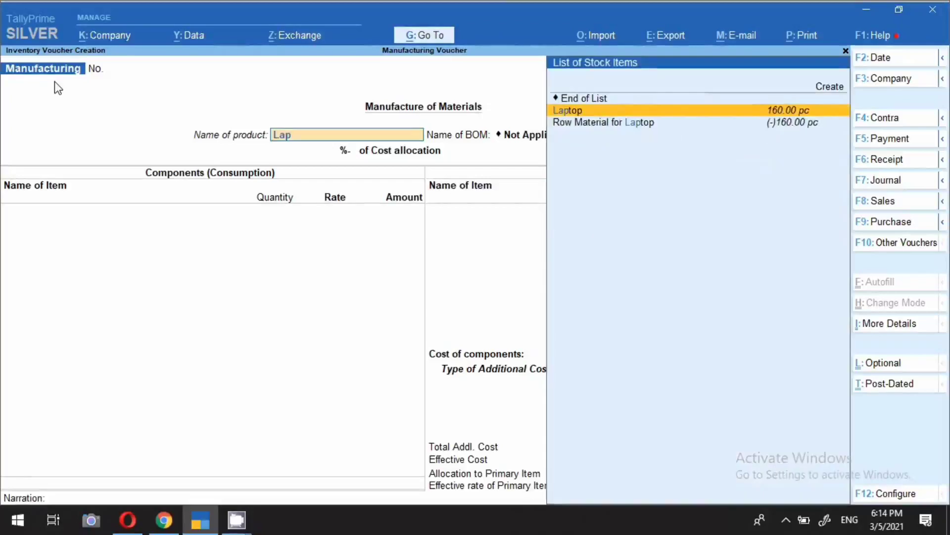
{"action": "key", "text": "Return"}
{"action": "key", "text": "Return"}
{"action": "type", "text": "50"}
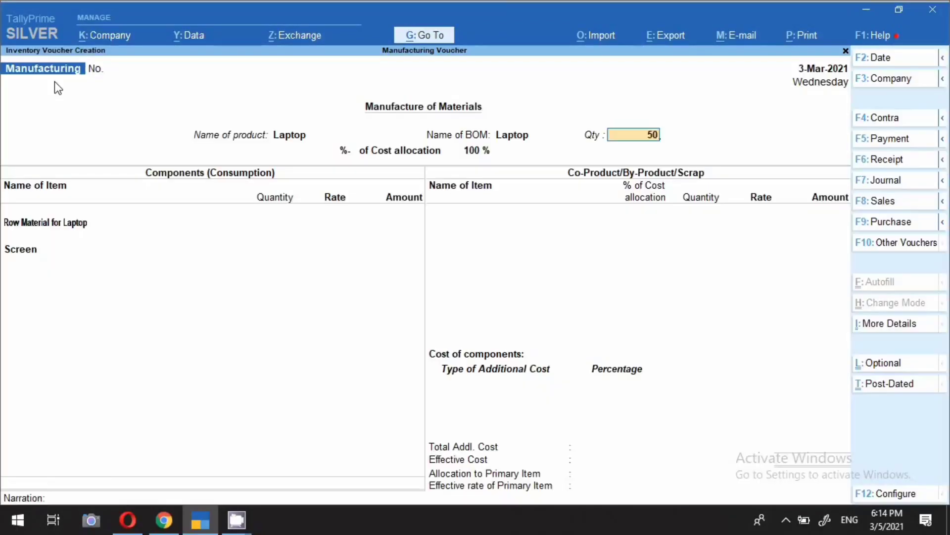
{"action": "key", "text": "Return"}
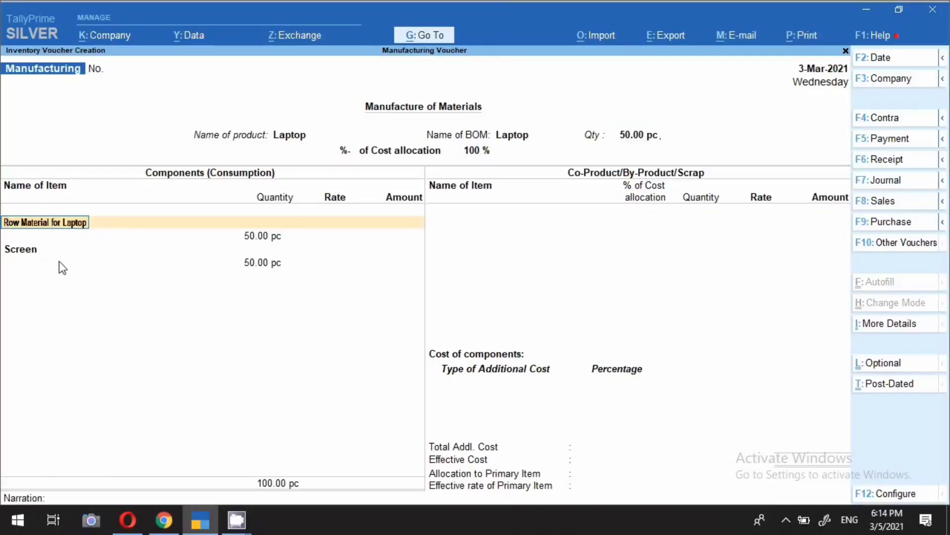
{"action": "key", "text": "ctrl"}
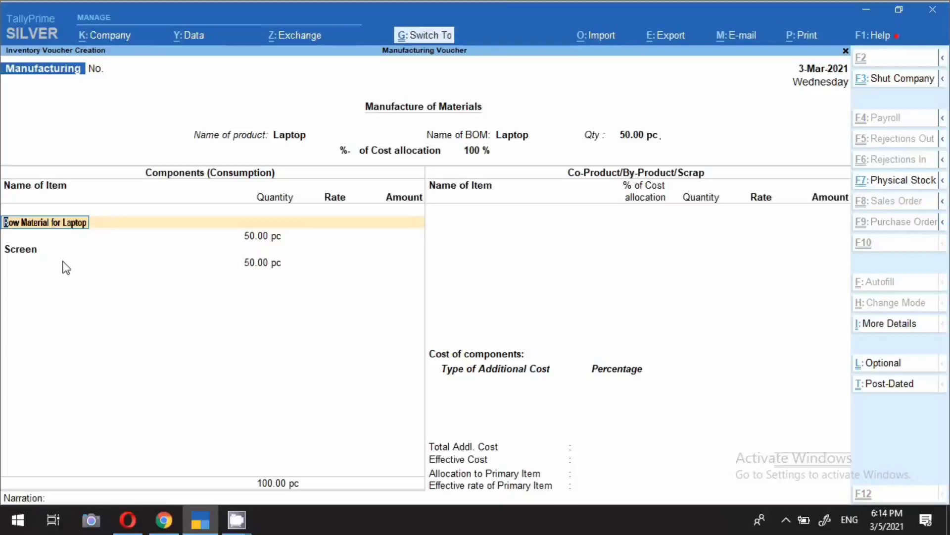
{"action": "key", "text": "ctrl+a"}
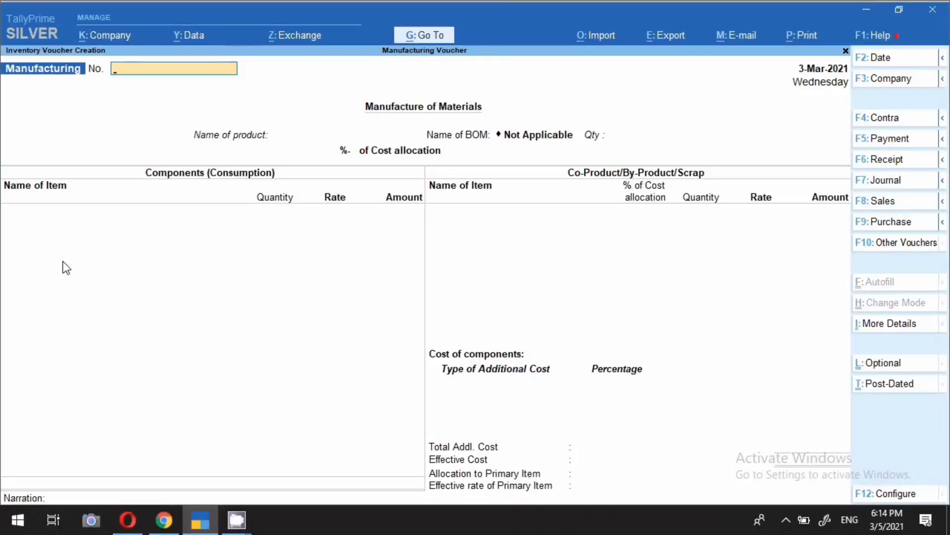
Leave voucher entry and open the March stock item vouchers of Laptop from the inventory books
{"action": "key", "text": "Escape"}
{"action": "key", "text": "y"}
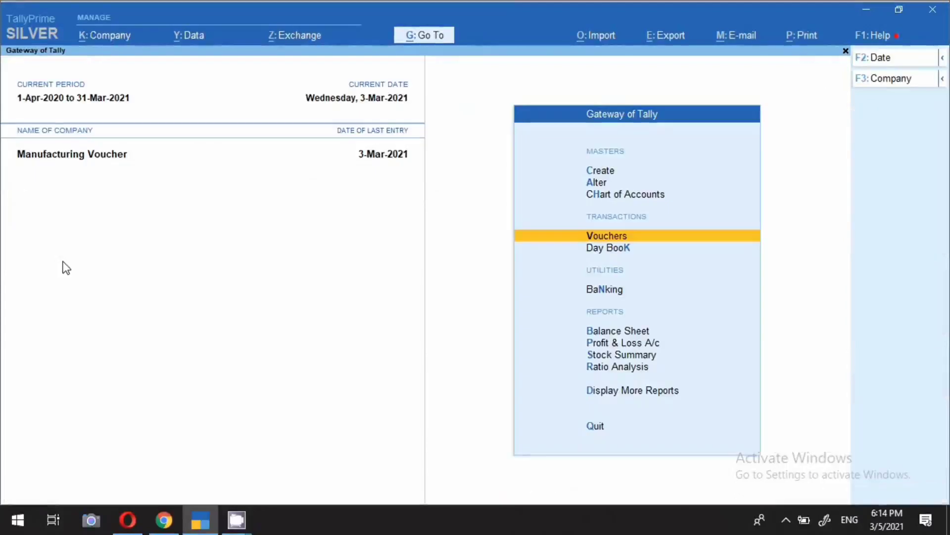
{"action": "key", "text": "d"}
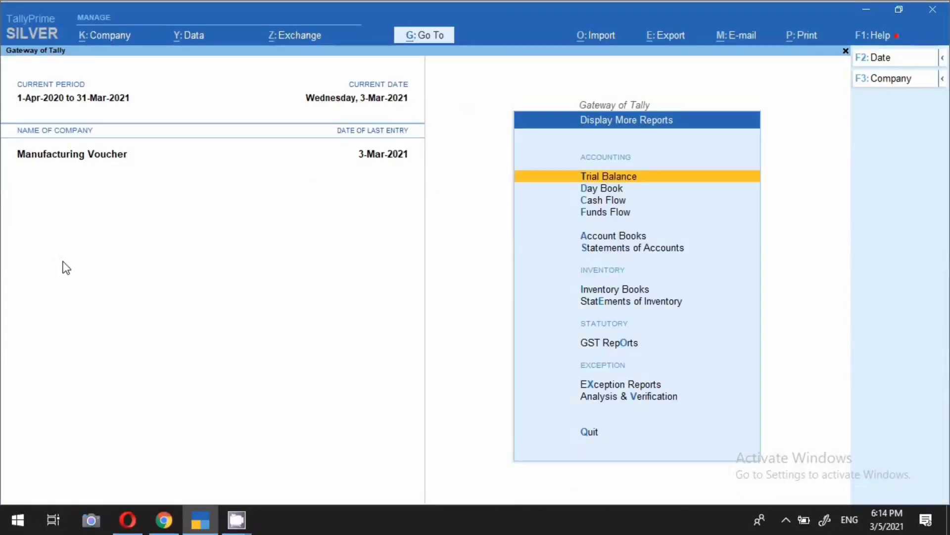
{"action": "key", "text": "i"}
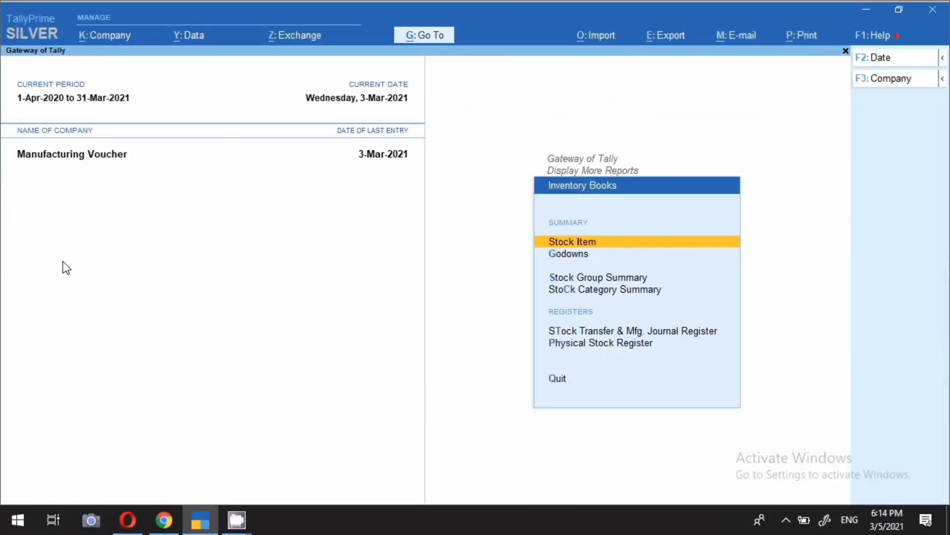
{"action": "key", "text": "Return"}
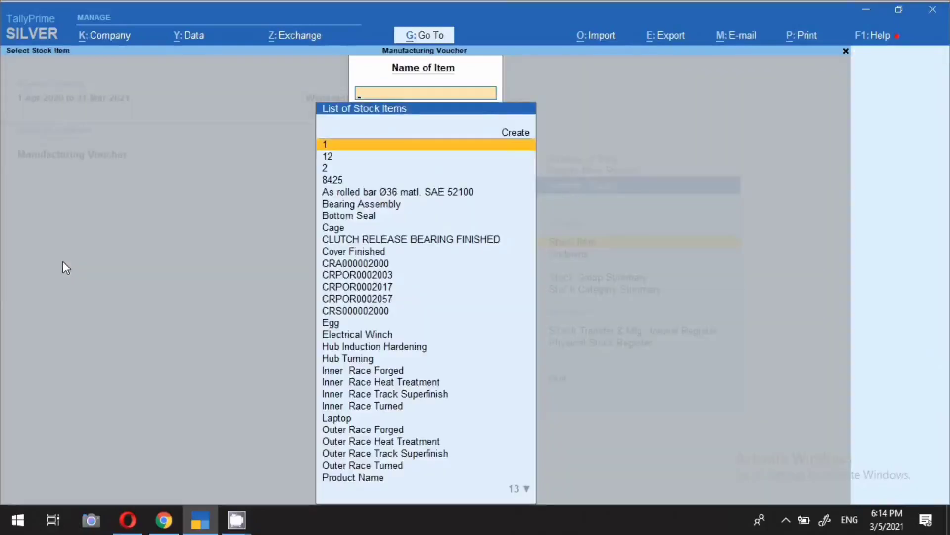
{"action": "type", "text": "P"}
{"action": "key", "text": "BackSpace"}
{"action": "type", "text": "Lapt"}
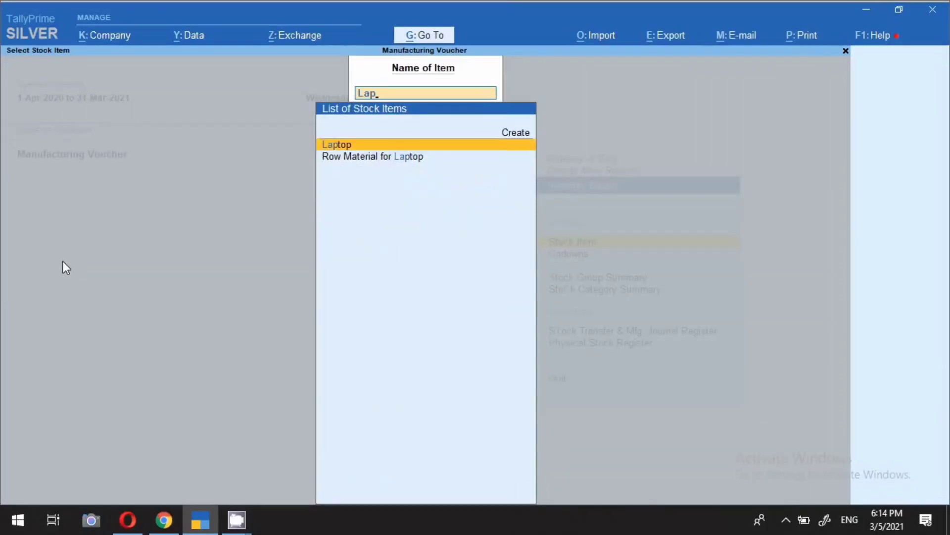
{"action": "key", "text": "Return"}
{"action": "key", "text": "Return"}
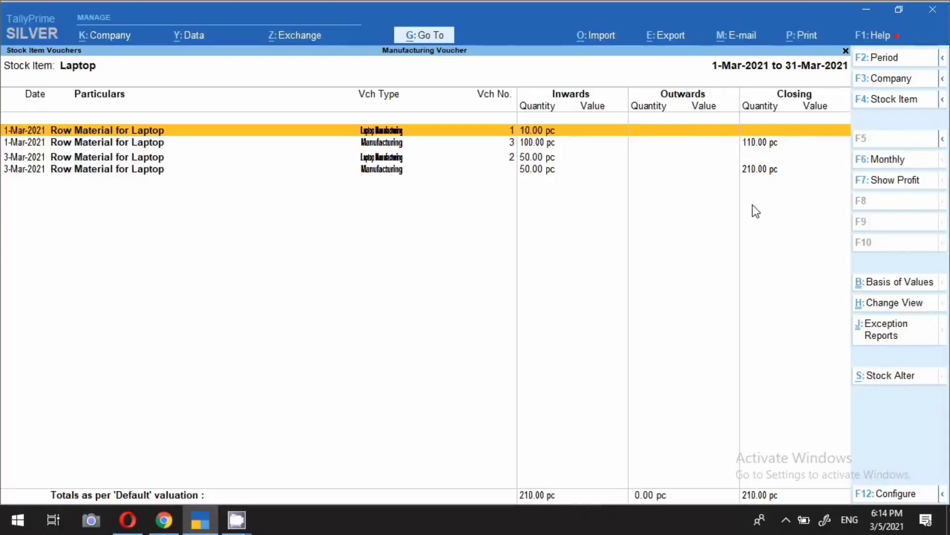
Examine the Laptop entries made with the common Manufacturing voucher type, then return to the stock item selection
{"action": "left_click", "coordinate": [394, 148]}
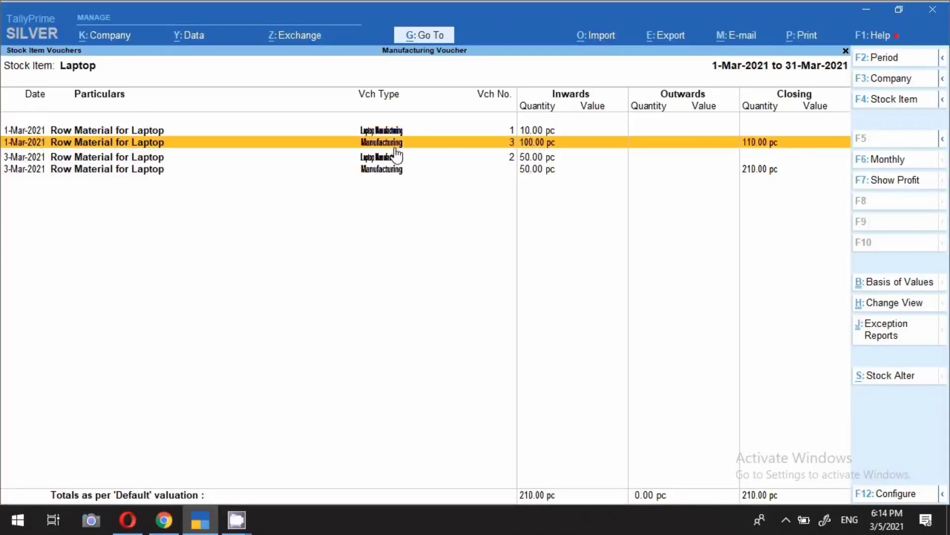
{"action": "left_click", "coordinate": [385, 170]}
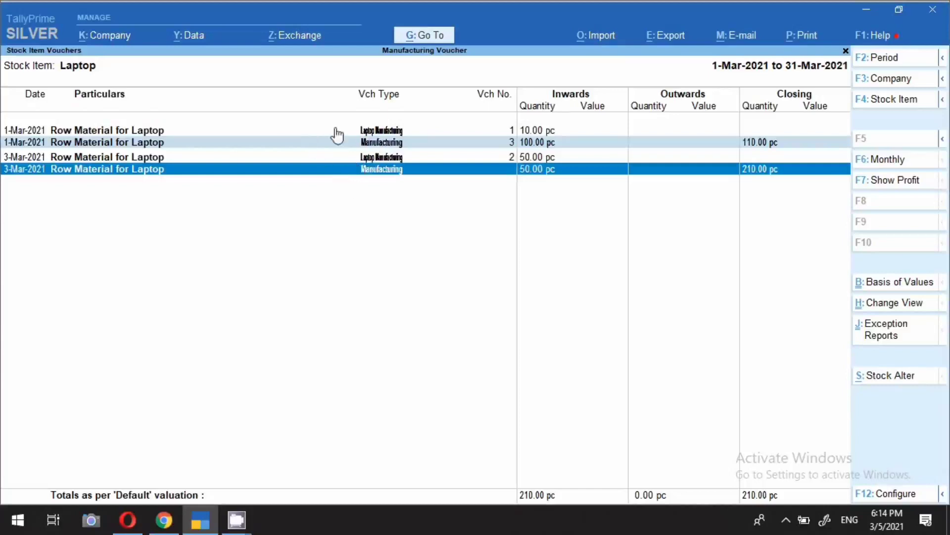
{"action": "key", "text": "Escape"}
{"action": "key", "text": "Escape"}
{"action": "key", "text": "Escape"}
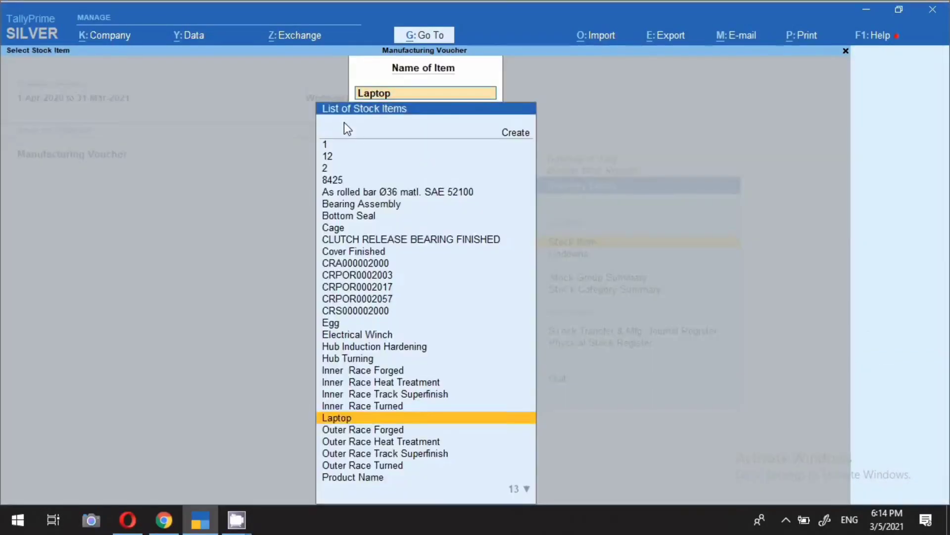
Open the March stock item vouchers of Refrigrator and examine the entry made with the Manufacturing voucher type
{"action": "key", "text": "BackSpace"}
{"action": "type", "text": "Ref"}
{"action": "key", "text": "Down"}
{"action": "key", "text": "Down"}
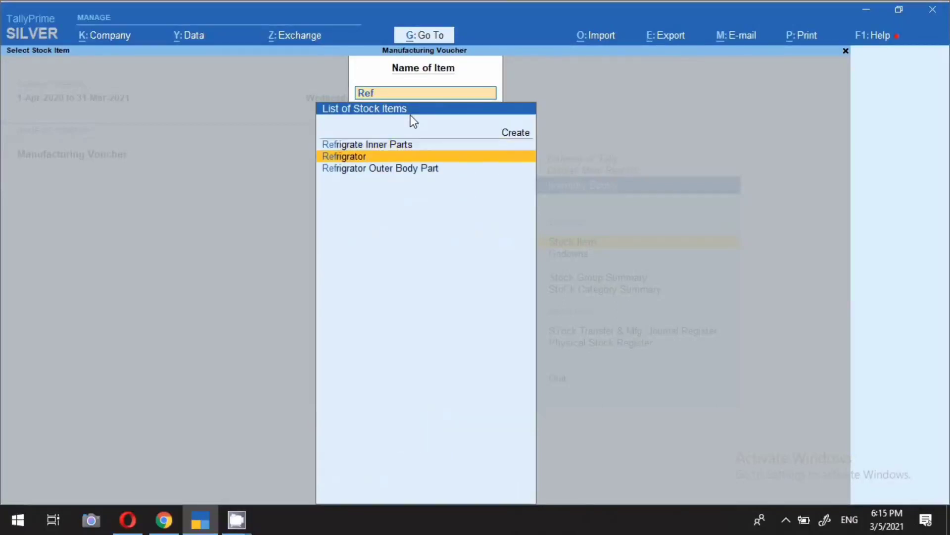
{"action": "key", "text": "Return"}
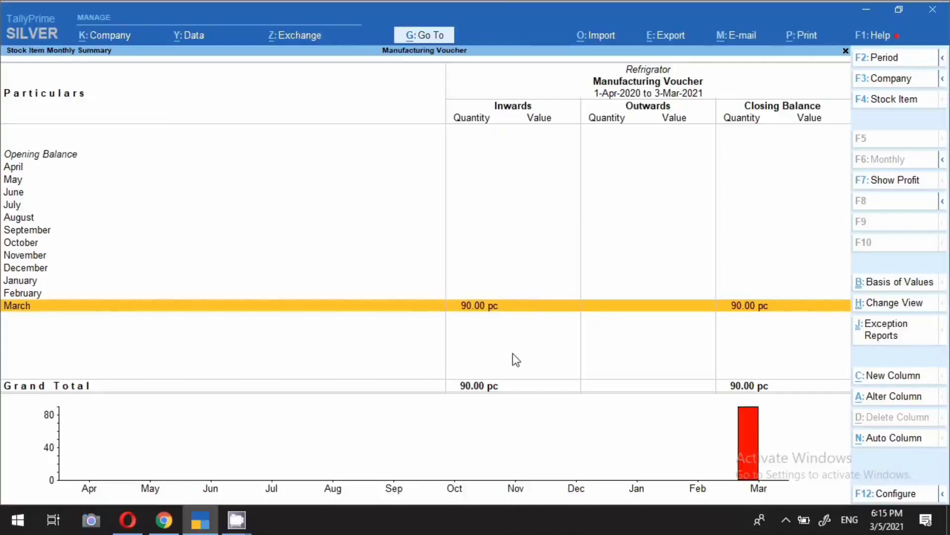
{"action": "key", "text": "Return"}
{"action": "key", "text": "Down"}
{"action": "key", "text": "Return"}
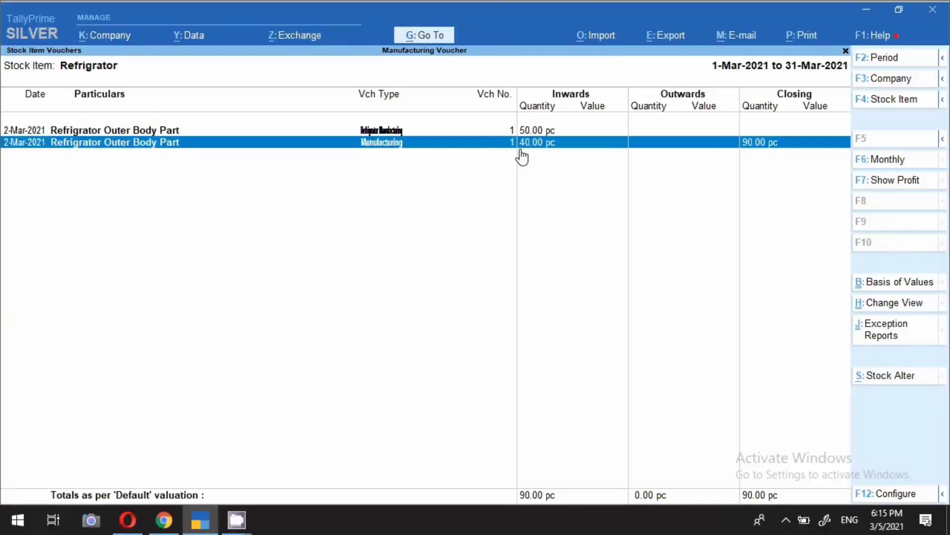
Close the Refrigrator stock reports and return to the Gateway of Tally
{"action": "key", "text": "Escape"}
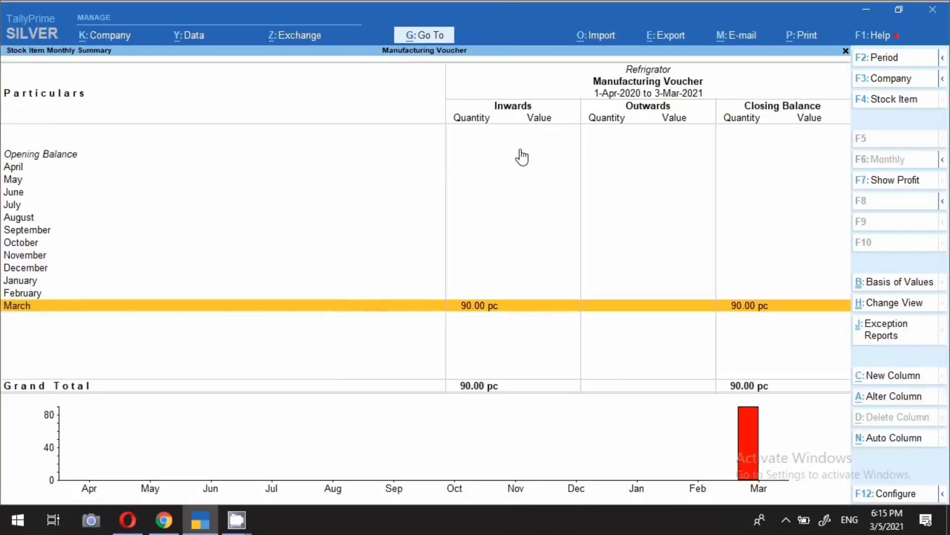
{"action": "key", "text": "Escape"}
{"action": "key", "text": "Escape"}
{"action": "key", "text": "Escape"}
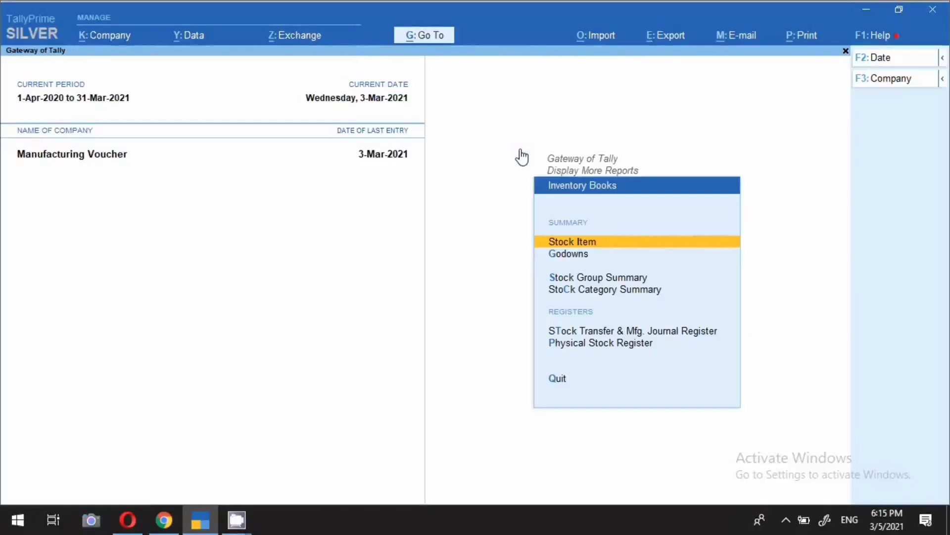
{"action": "key", "text": "Escape"}
{"action": "key", "text": "Escape"}
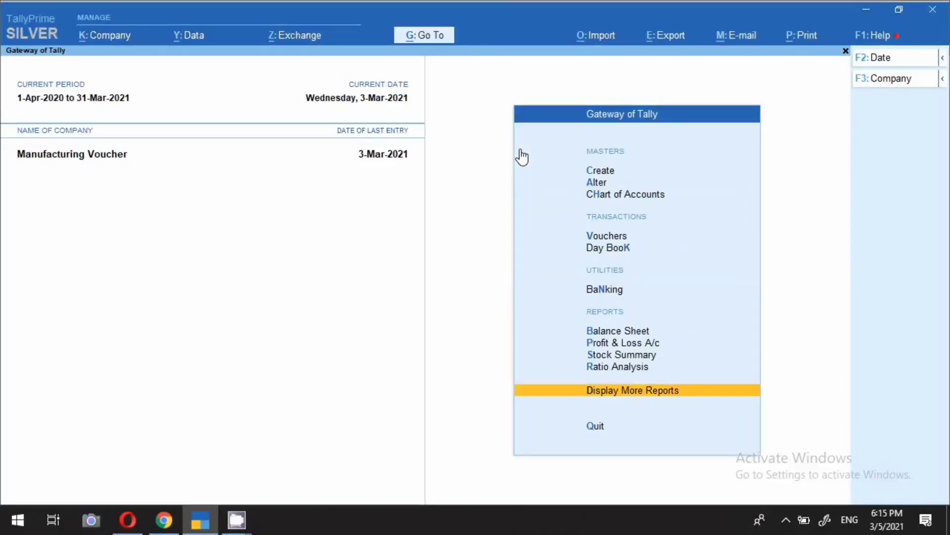
Open the Statistics report and drill down to the March list of Manufacturing vouchers
{"action": "key", "text": "d"}
{"action": "key", "text": "s"}
{"action": "key", "text": "s"}
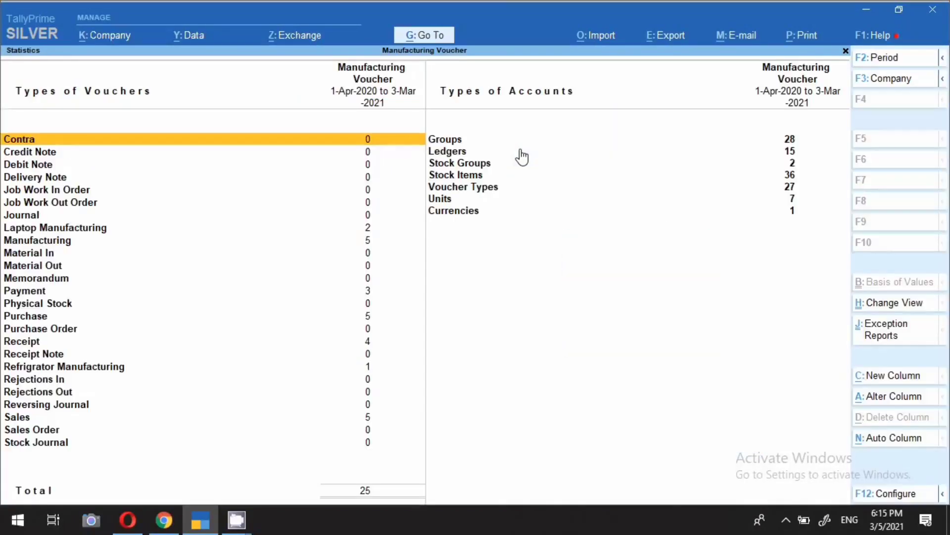
{"action": "key", "text": "Down"}
{"action": "key", "text": "Down"}
{"action": "key", "text": "Down"}
{"action": "key", "text": "Down"}
{"action": "key", "text": "Down"}
{"action": "key", "text": "Down"}
{"action": "key", "text": "Down"}
{"action": "key", "text": "Down"}
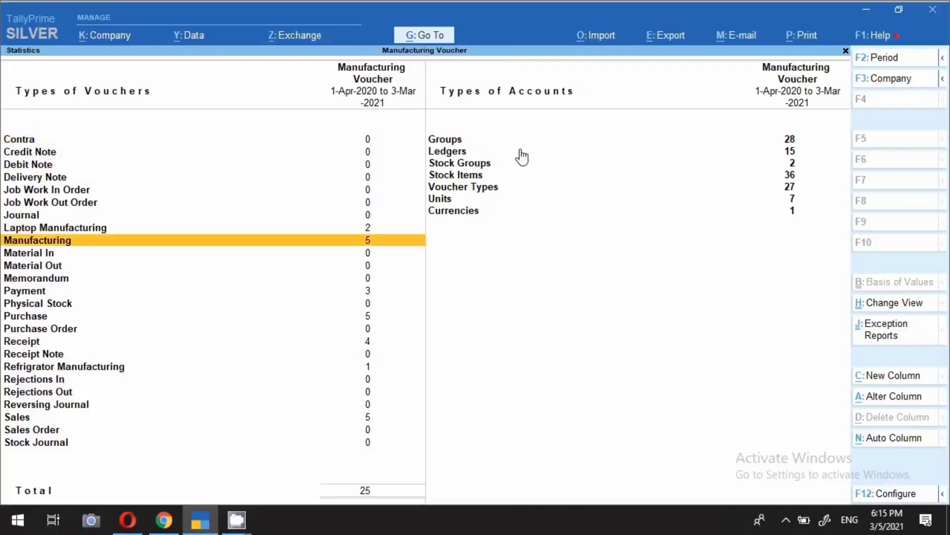
{"action": "key", "text": "Return"}
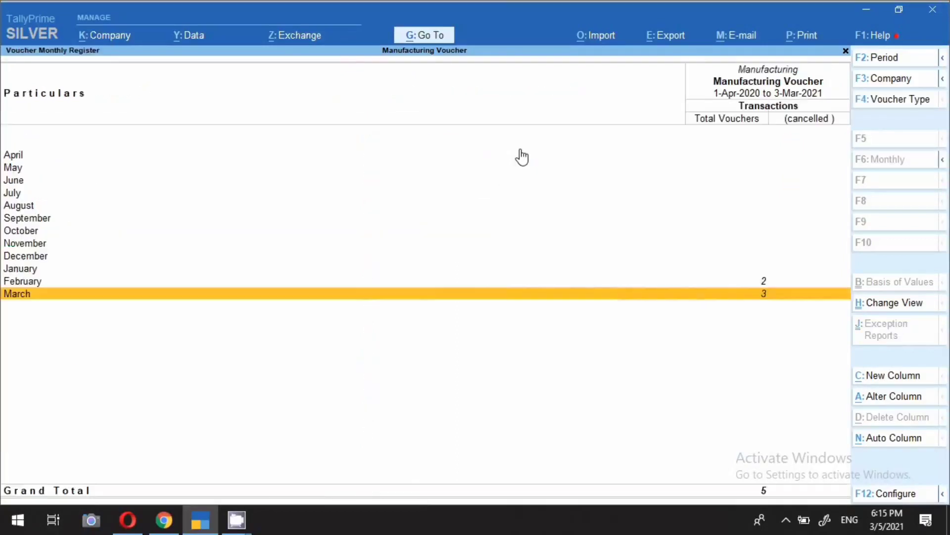
{"action": "key", "text": "Return"}
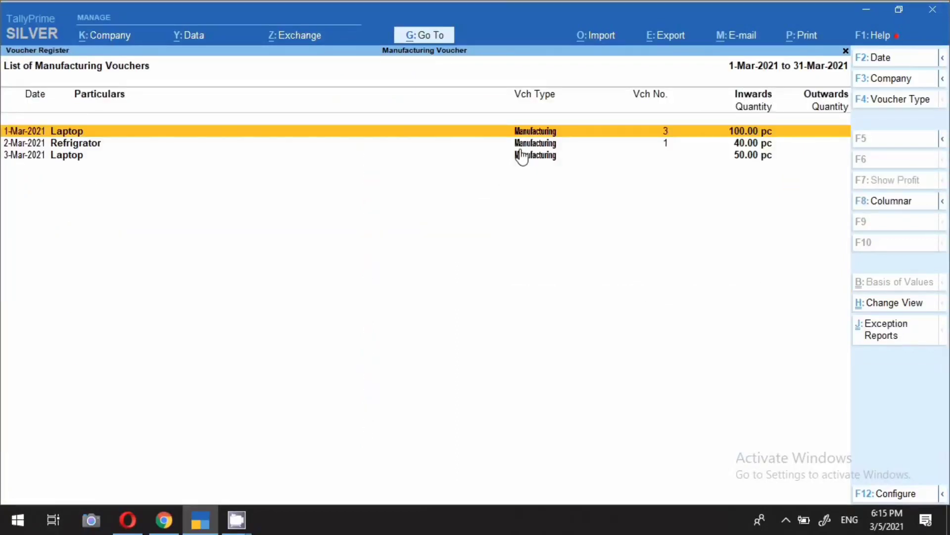
Go back to the Statistics report and compare the Laptop Manufacturing and Manufacturing voucher types
{"action": "key", "text": "Escape"}
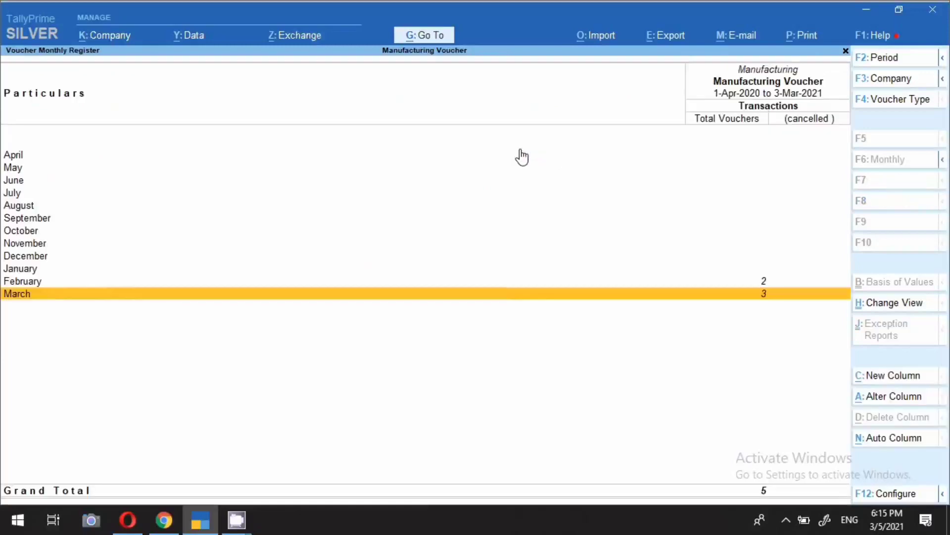
{"action": "key", "text": "Escape"}
{"action": "key", "text": "Up"}
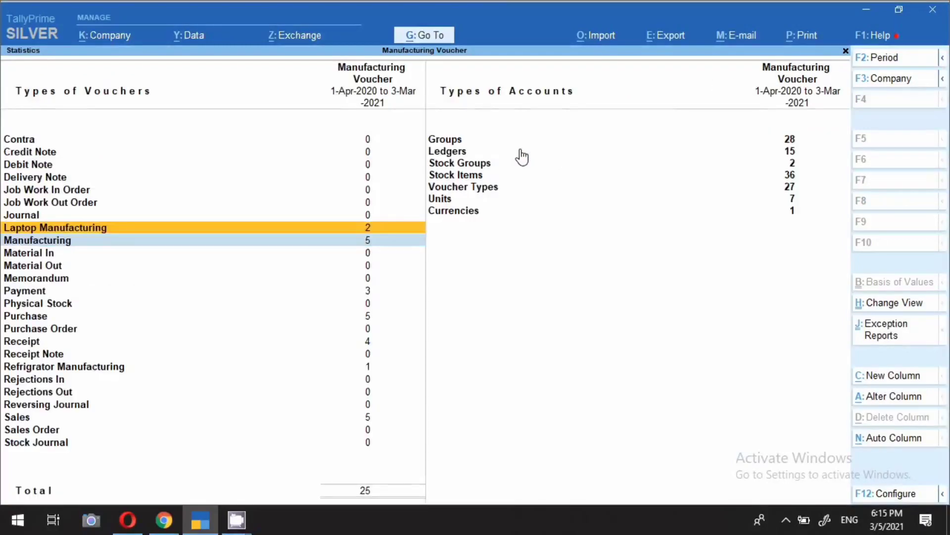
{"action": "key", "text": "Down"}
{"action": "key", "text": "Up"}
{"action": "key", "text": "Down"}
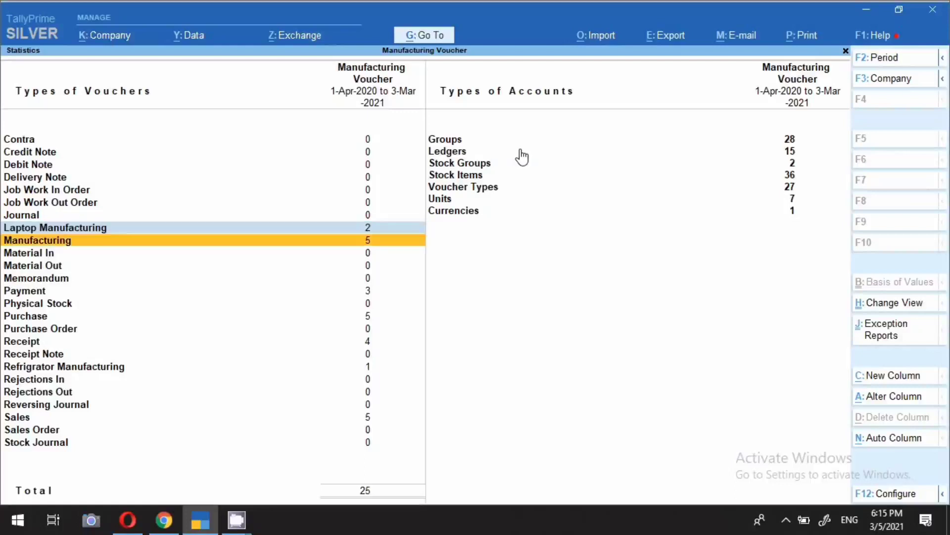
Examine the Refrigrator Manufacturing voucher type in the Statistics report
{"action": "key", "text": "Down"}
{"action": "key", "text": "Down"}
{"action": "key", "text": "Down"}
{"action": "key", "text": "Down"}
{"action": "key", "text": "Down"}
{"action": "key", "text": "Down"}
{"action": "key", "text": "Down"}
{"action": "key", "text": "Down"}
{"action": "key", "text": "Down"}
{"action": "key", "text": "Down"}
{"action": "key", "text": "Return"}
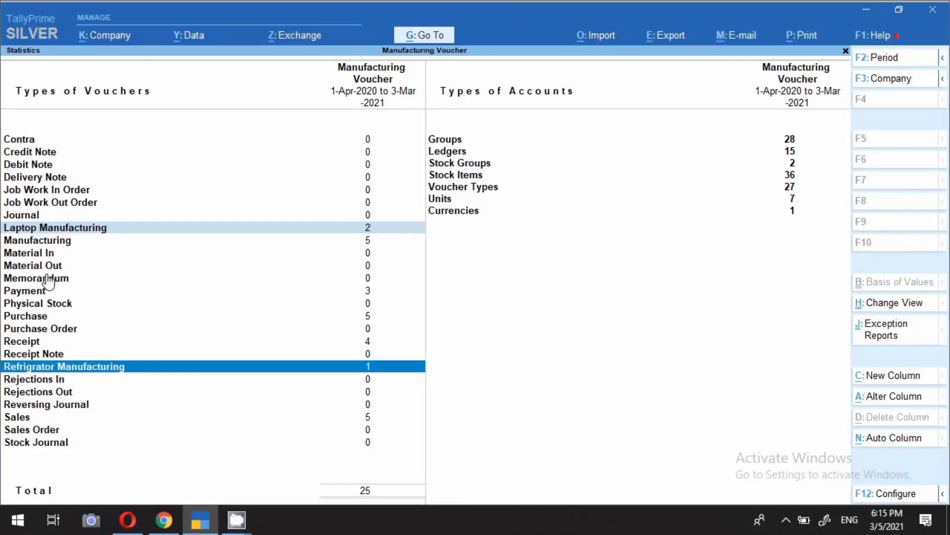
Compare the separate Laptop and Refrigrator Manufacturing voucher types with the common Manufacturing type in the Statistics report
{"action": "key", "text": "Up"}
{"action": "key", "text": "Up"}
{"action": "key", "text": "Up"}
{"action": "key", "text": "Up"}
{"action": "key", "text": "Up"}
{"action": "key", "text": "Up"}
{"action": "key", "text": "Up"}
{"action": "key", "text": "Up"}
{"action": "key", "text": "Up"}
{"action": "key", "text": "Up"}
{"action": "key", "text": "Up"}
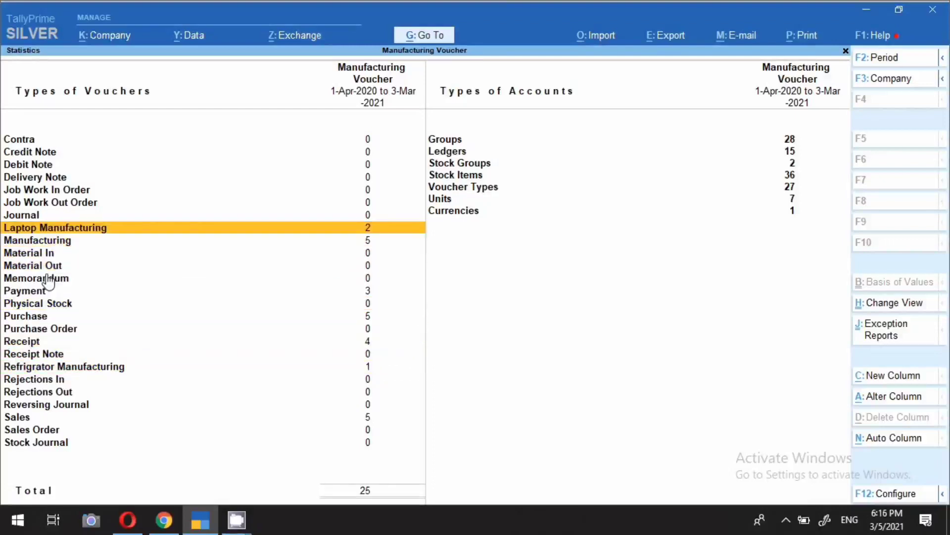
{"action": "key", "text": "Down"}
{"action": "key", "text": "Down"}
{"action": "key", "text": "Down"}
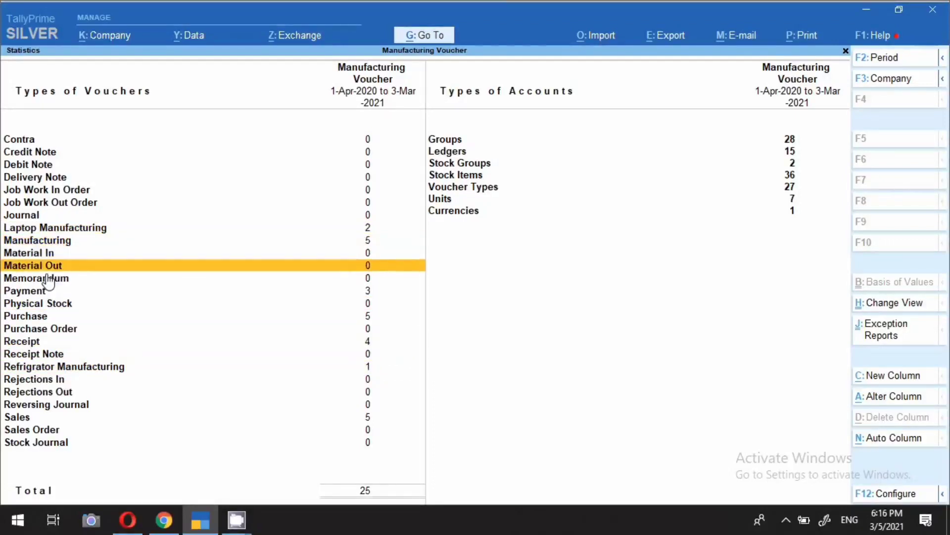
{"action": "key", "text": "Down"}
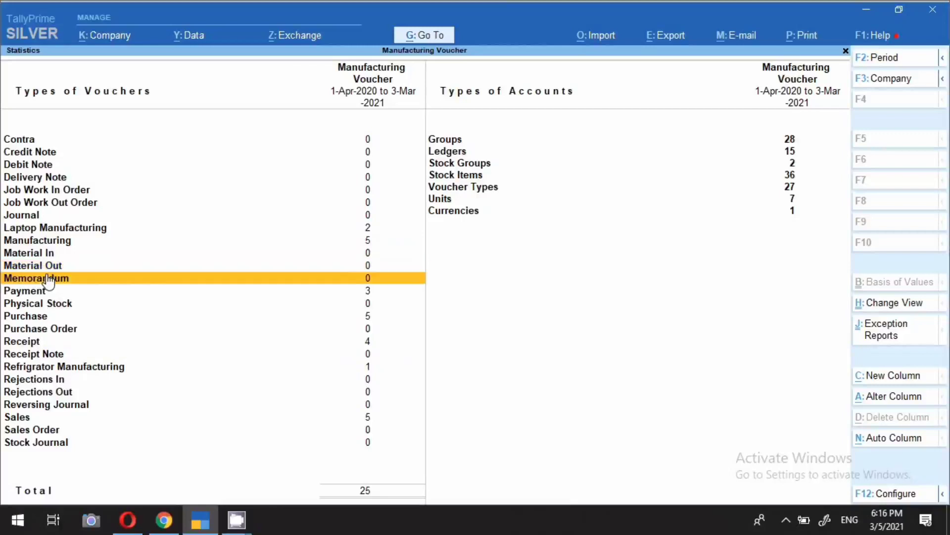
{"action": "left_click", "coordinate": [45, 241]}
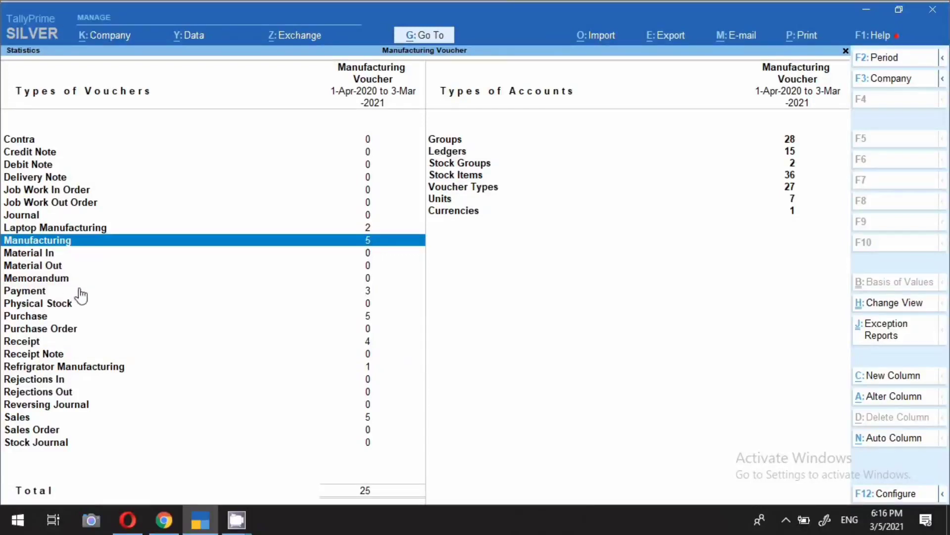
{"action": "left_click", "coordinate": [786, 518]}
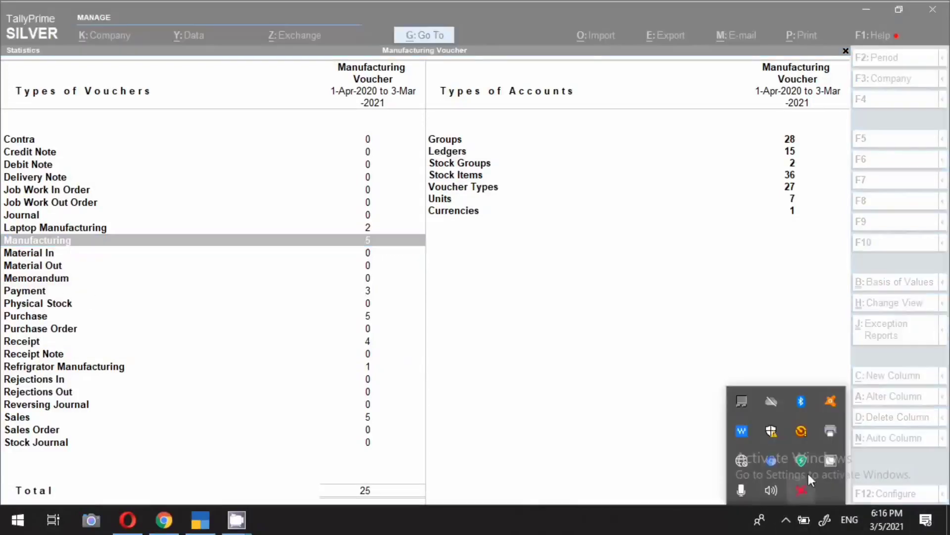
{"action": "right_click", "coordinate": [830, 461]}
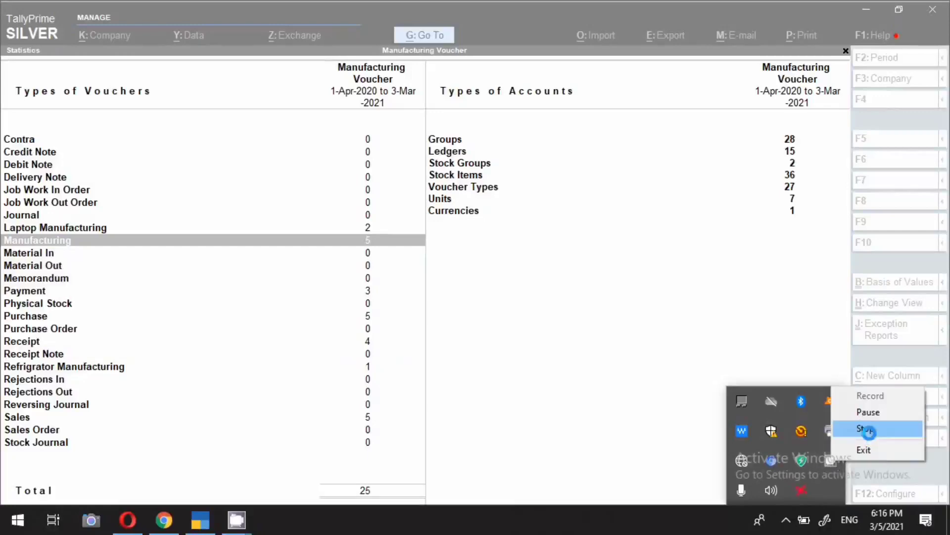